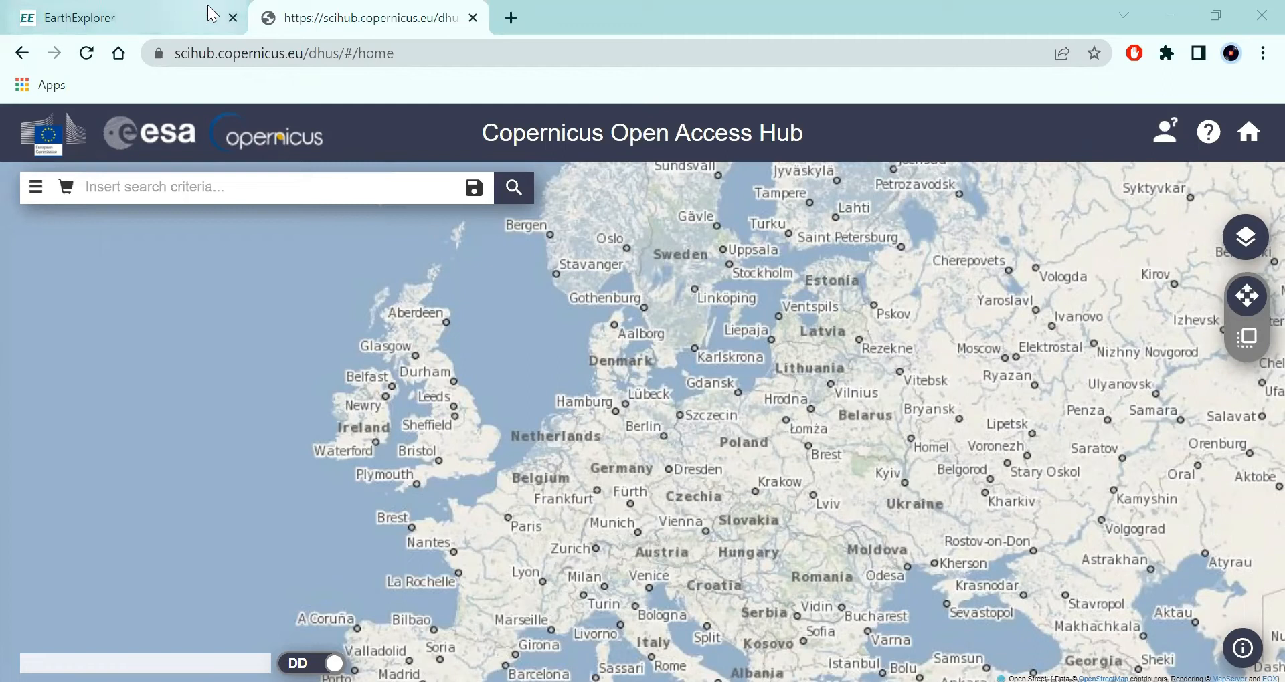
- Switch to the EarthExplorer site in the browser
{"action": "left_click", "coordinate": [156, 8]}
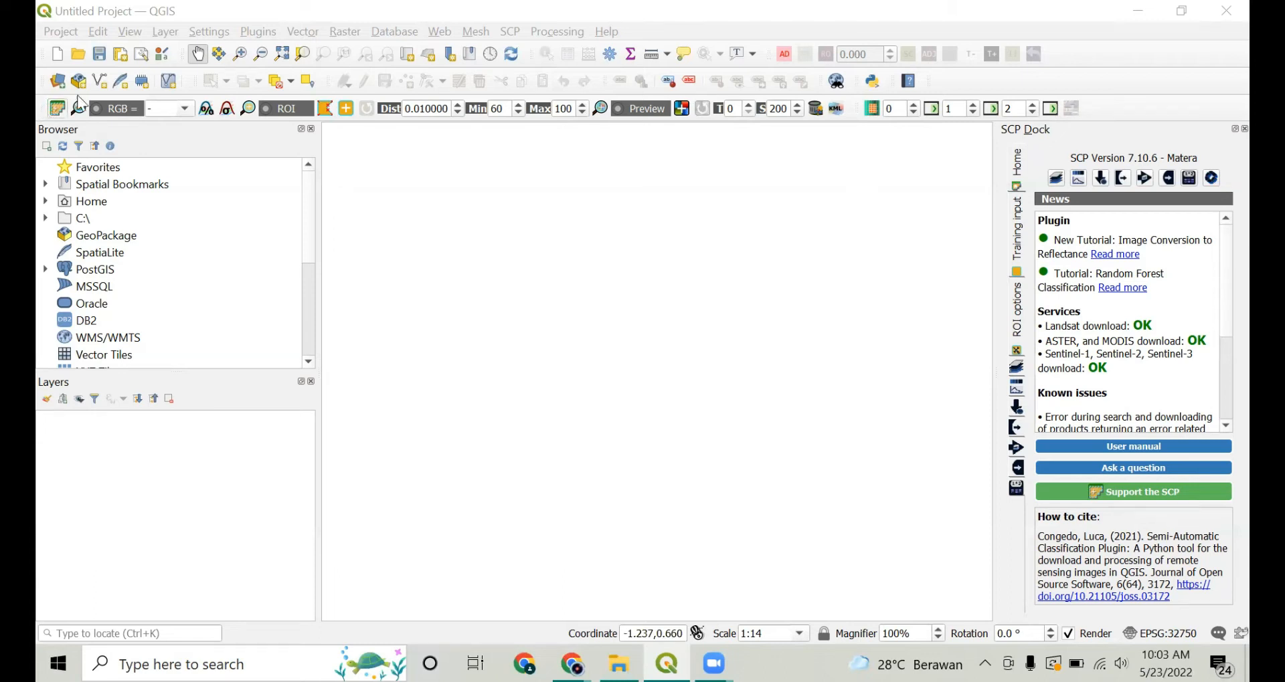
- In QGIS, search all plugins for "semi", reinstall the Semi-Automatic Classification Plugin and close the plugin manager
{"action": "left_click", "coordinate": [259, 32]}
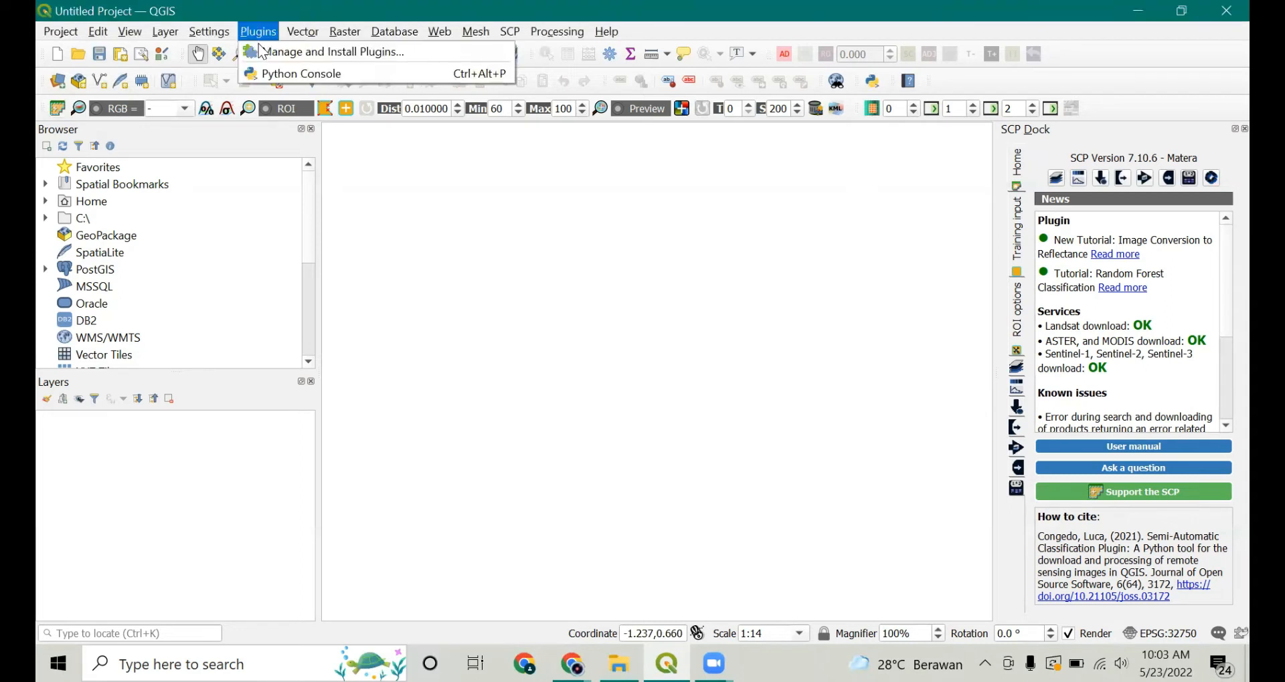
{"action": "left_click", "coordinate": [265, 51]}
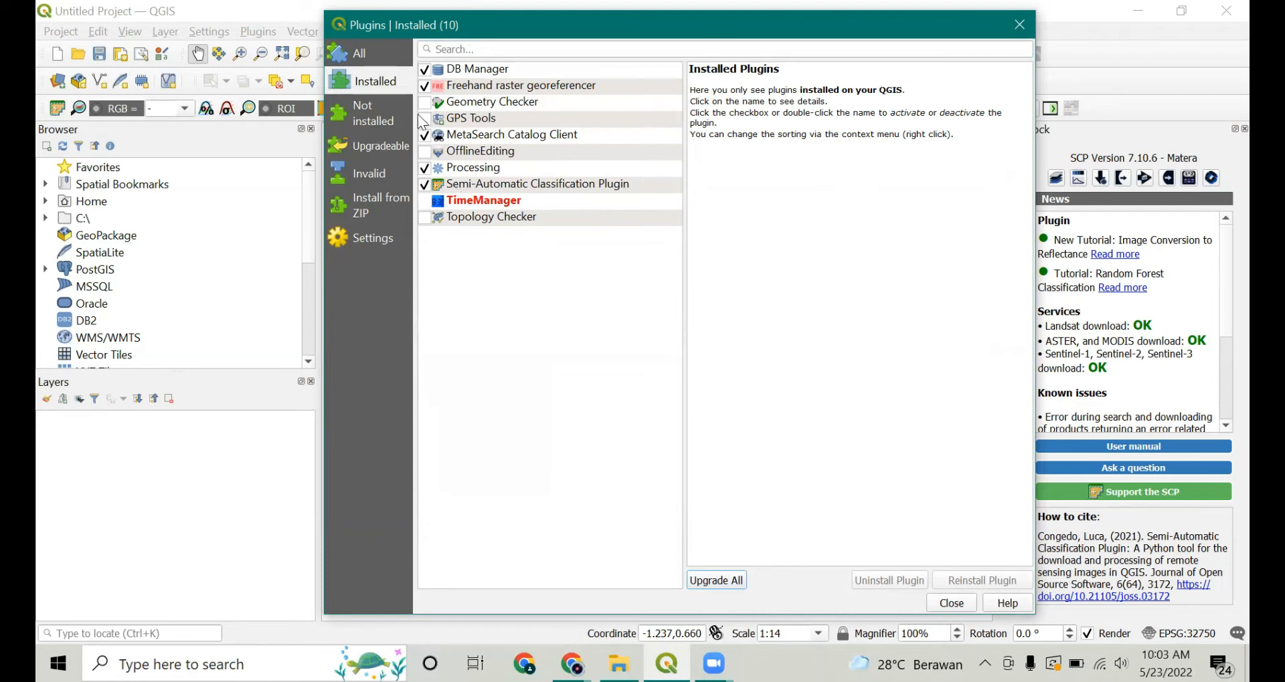
{"action": "key", "text": "Up"}
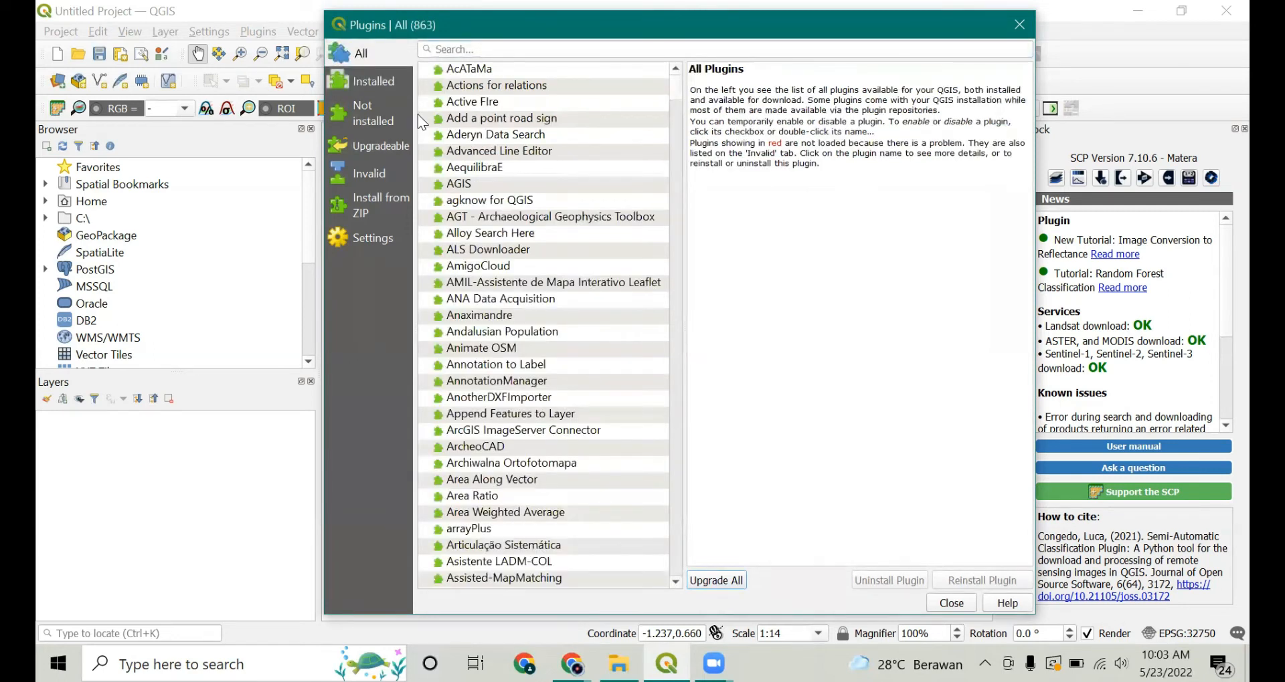
{"action": "key", "text": "Tab"}
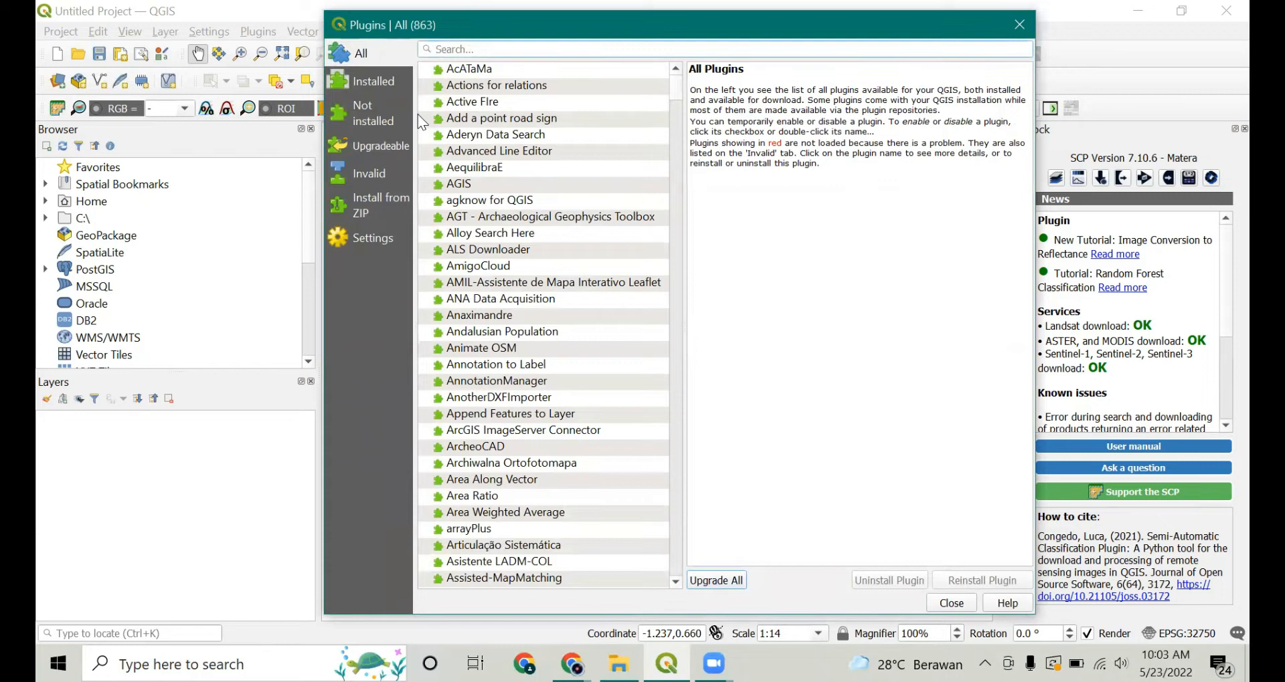
{"action": "type", "text": "semi"}
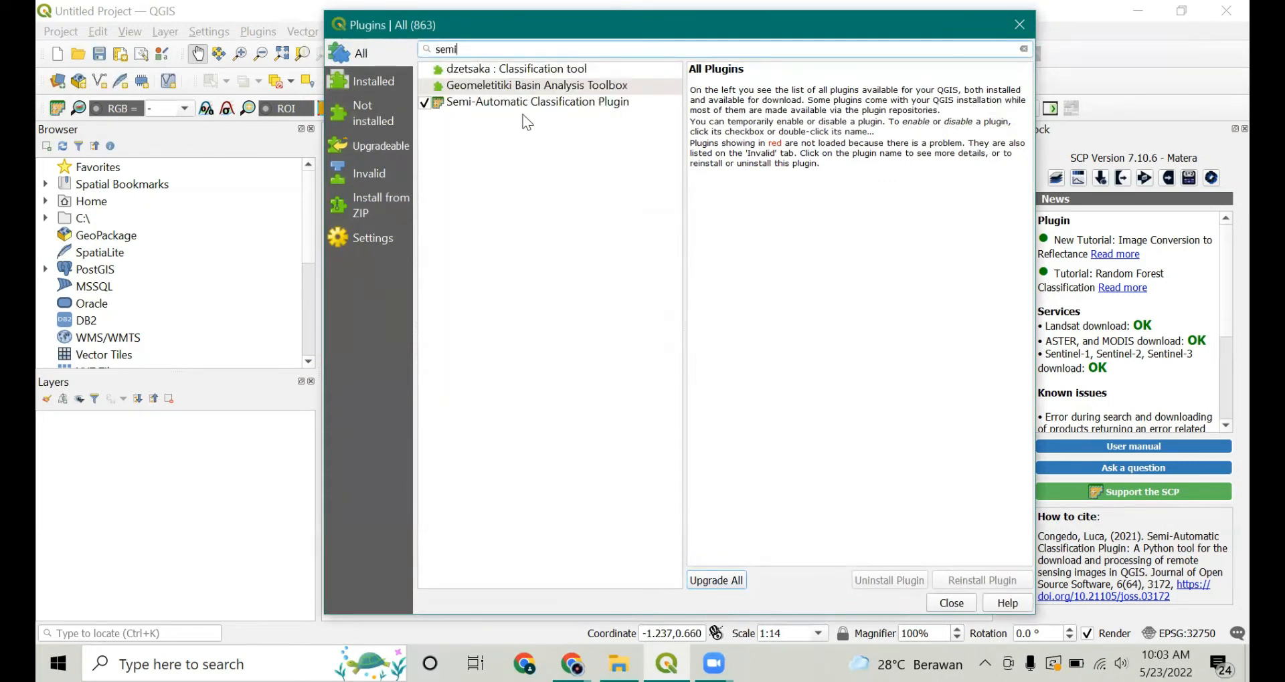
{"action": "left_click", "coordinate": [550, 107]}
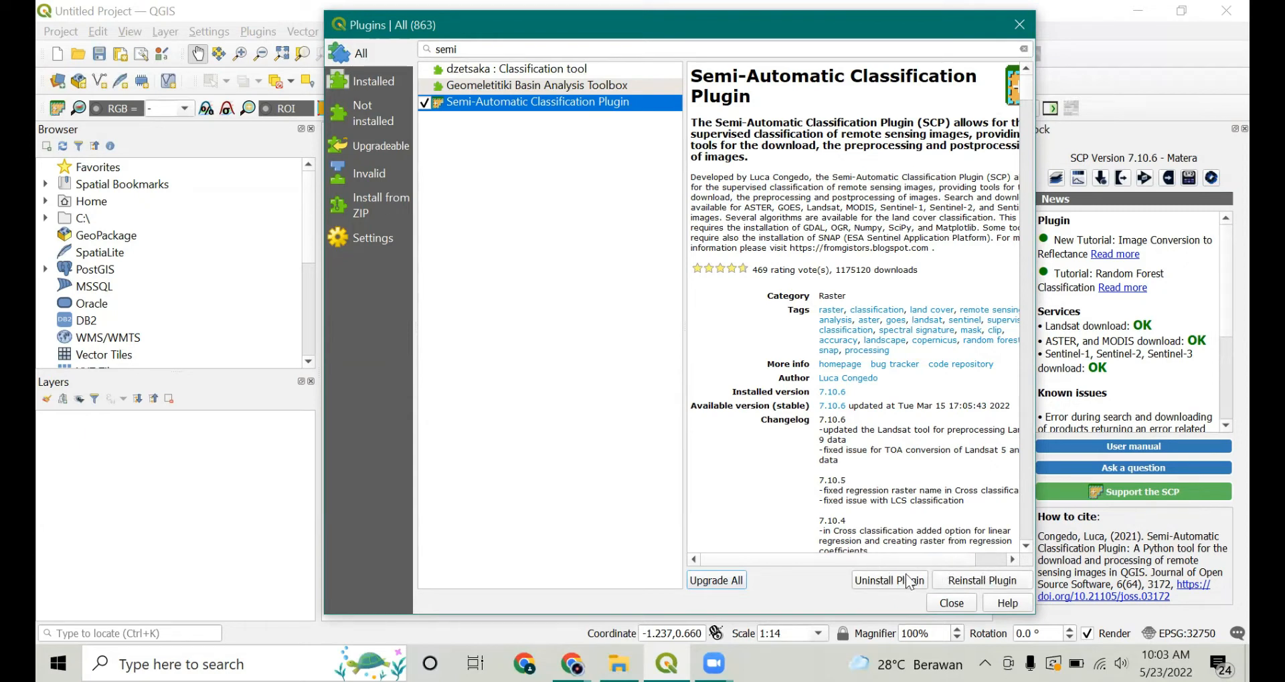
{"action": "left_click", "coordinate": [953, 581]}
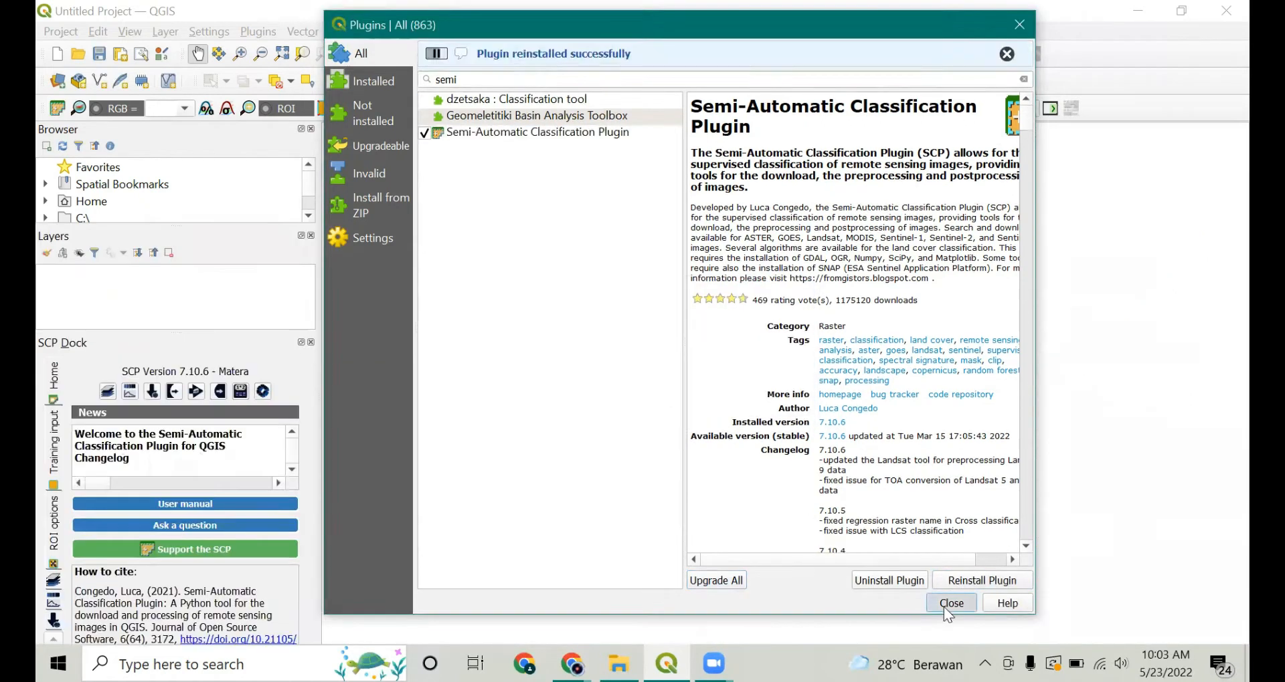
{"action": "left_click", "coordinate": [943, 606]}
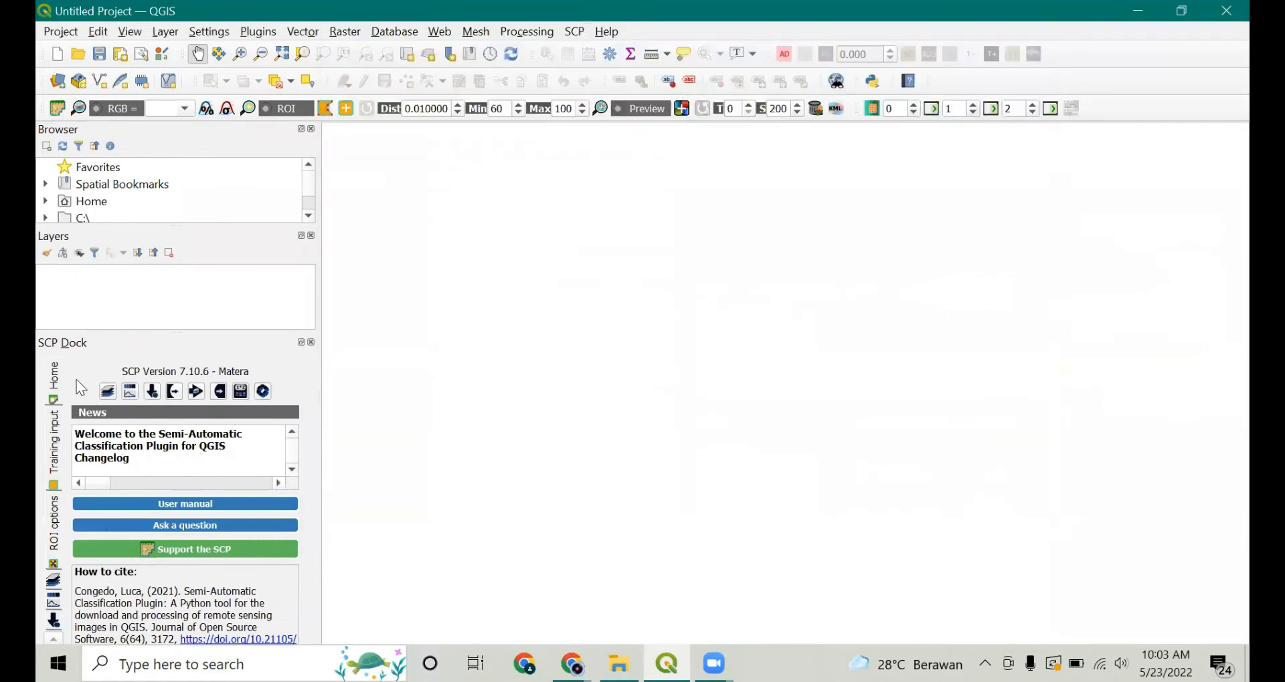
- Detach and close the SCP Dock, and open the Band set page of the Semi-Automatic Classification Plugin
{"action": "left_click_drag", "start_coordinate": [48, 349], "coordinate": [990, 255]}
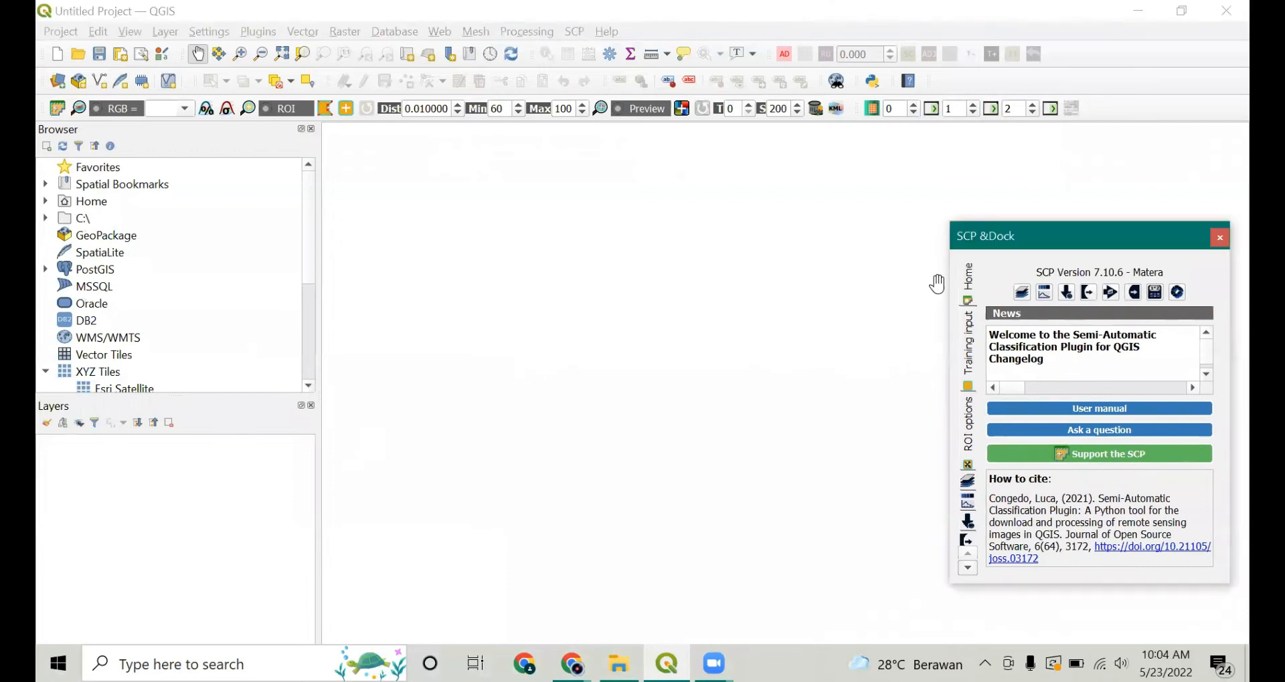
{"action": "left_click", "coordinate": [1219, 239]}
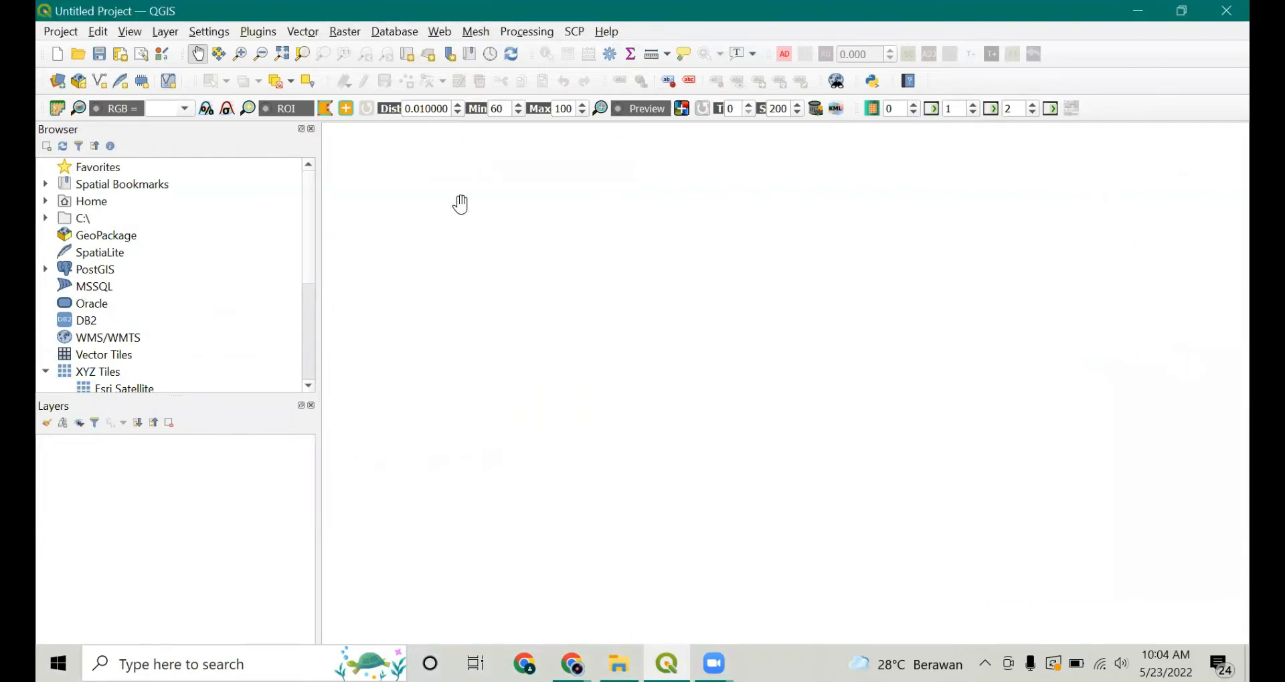
{"action": "left_click", "coordinate": [57, 108]}
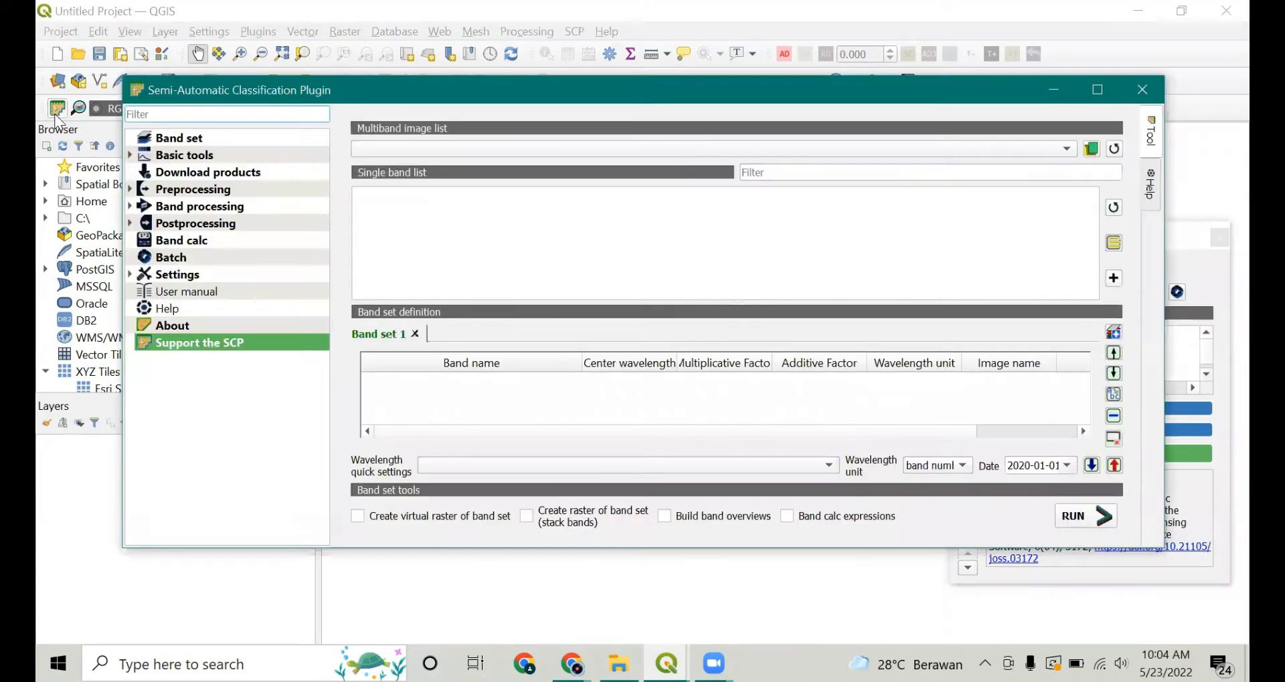
{"action": "left_click", "coordinate": [218, 142]}
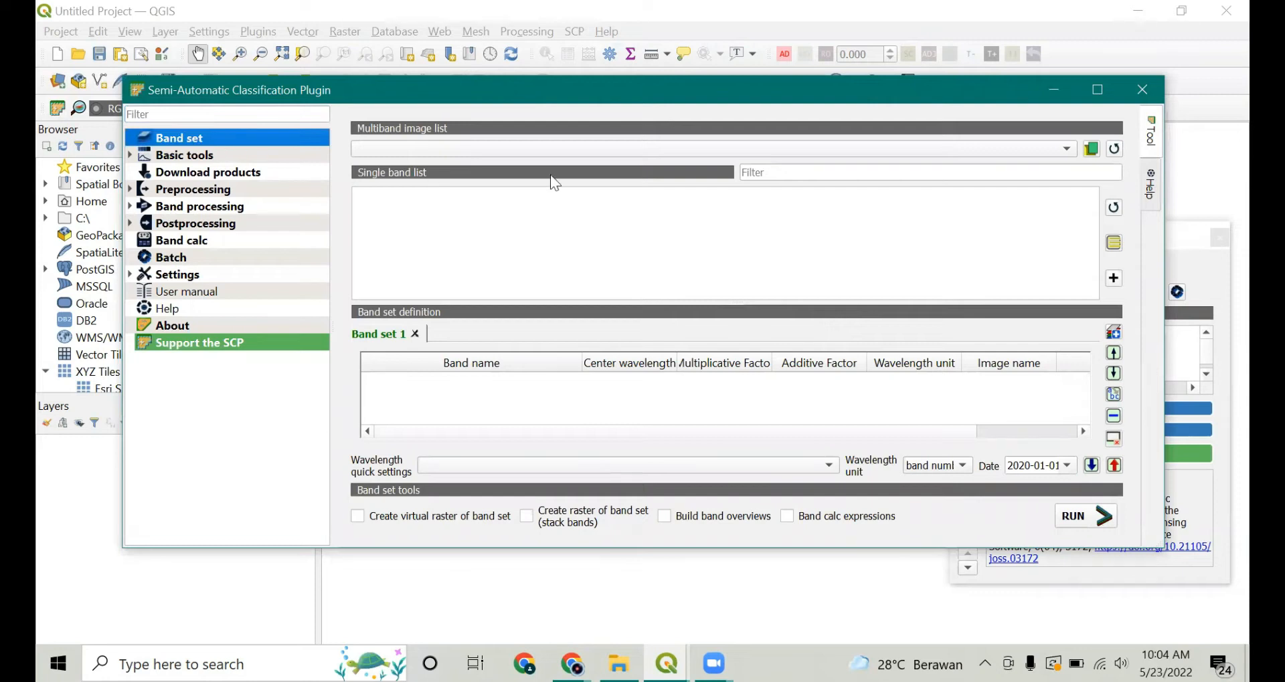
- Load Band 4_2017_Clipped and Band 8_2017_Clipped from the UTS 2 > 2017 folder in Documents into Band set 1
{"action": "left_click", "coordinate": [1091, 150]}
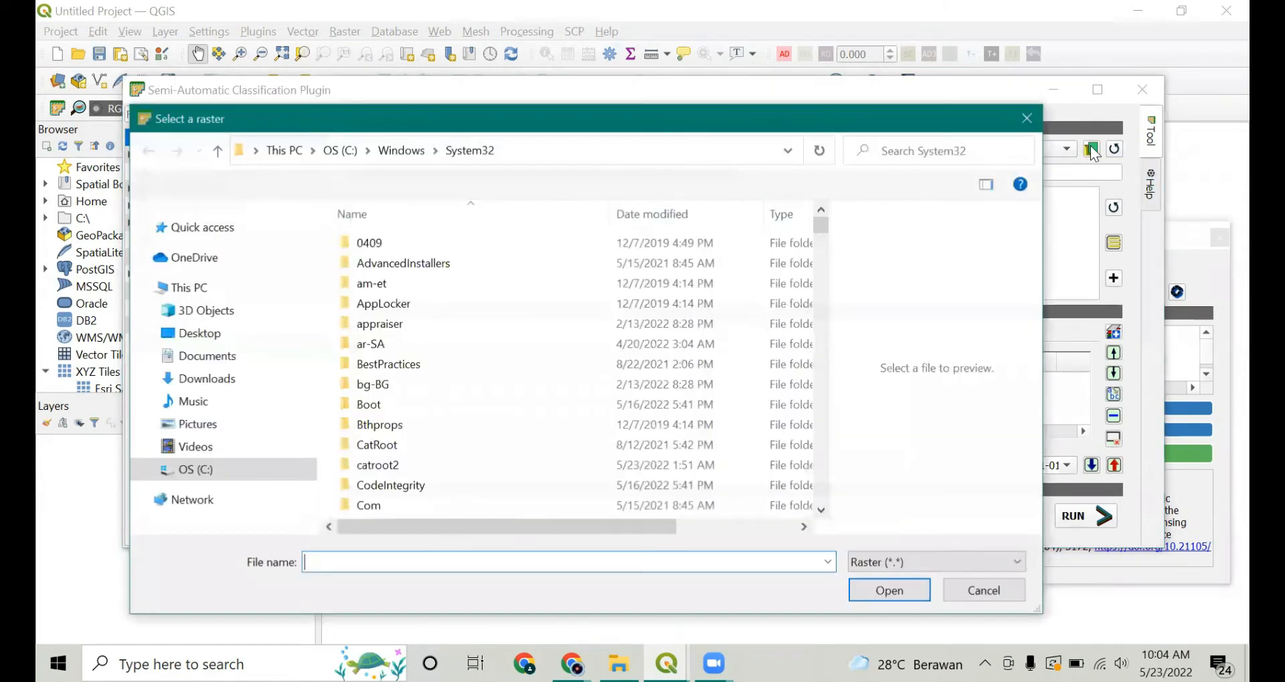
{"action": "left_click", "coordinate": [248, 354]}
{"action": "scroll", "coordinate": [708, 367], "scroll_direction": "down", "scroll_amount": 3}
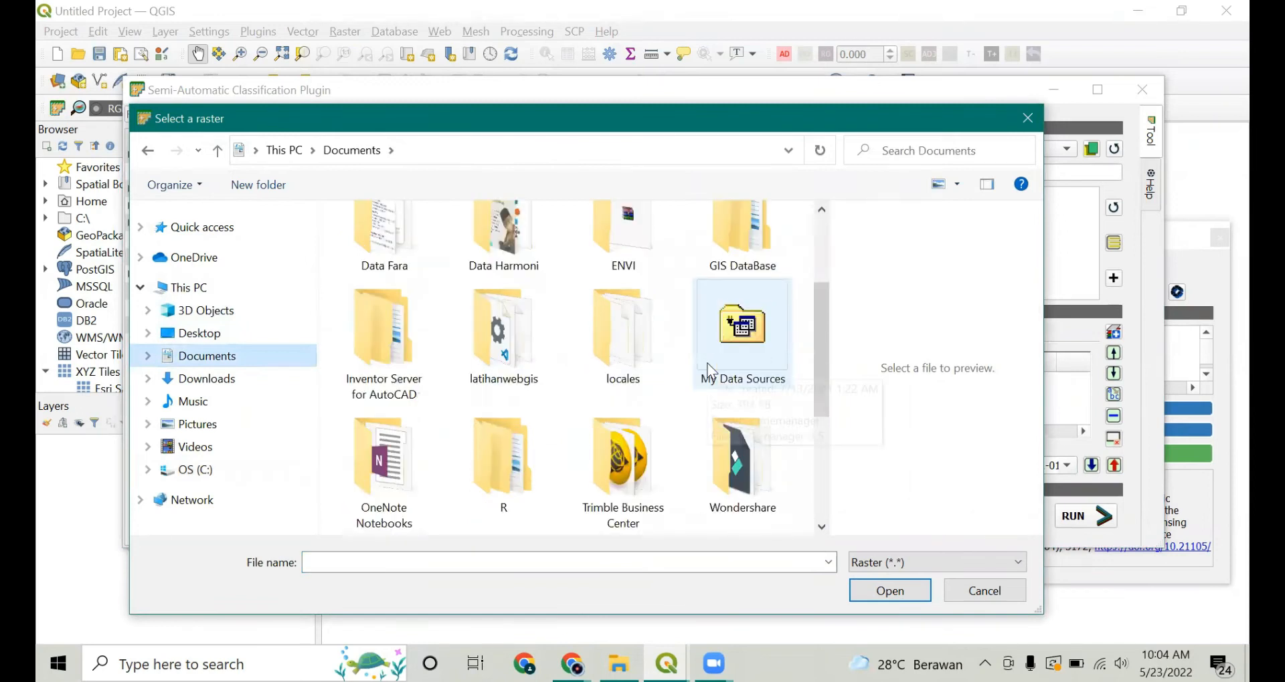
{"action": "left_click", "coordinate": [360, 258]}
{"action": "double_click", "coordinate": [364, 260]}
{"action": "double_click", "coordinate": [636, 375]}
{"action": "double_click", "coordinate": [649, 278]}
{"action": "double_click", "coordinate": [584, 361]}
{"action": "double_click", "coordinate": [517, 401]}
{"action": "double_click", "coordinate": [468, 243]}
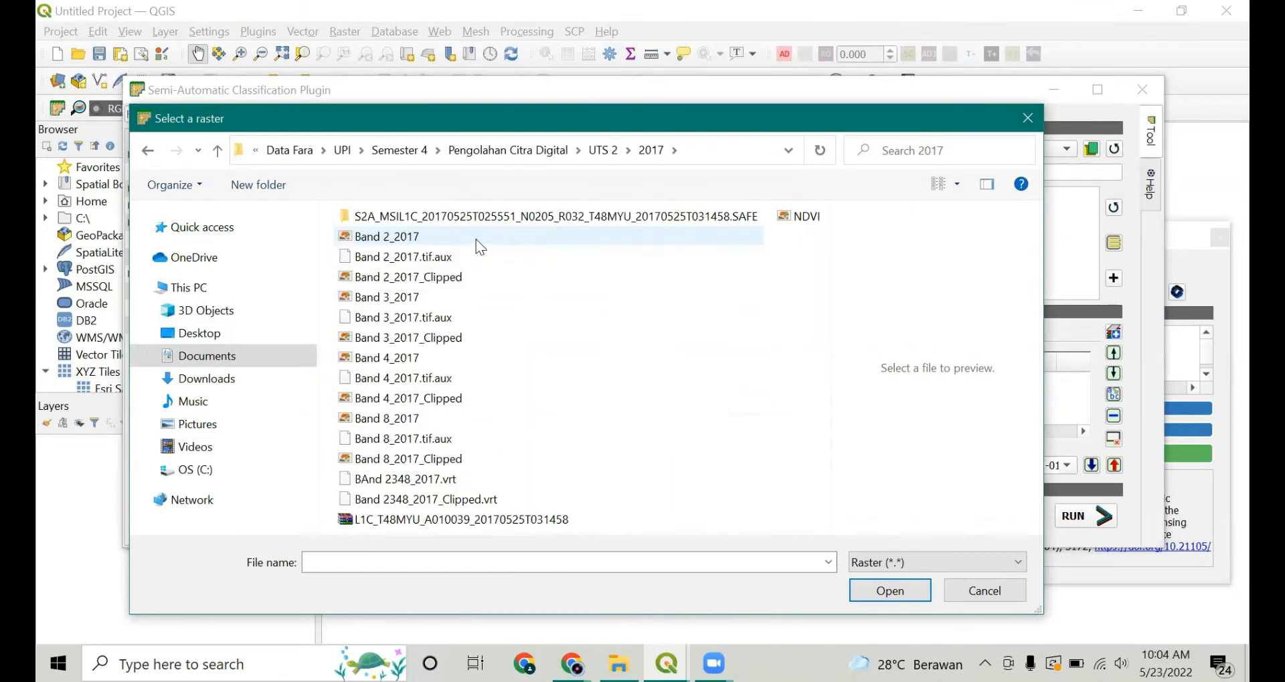
{"action": "left_click", "coordinate": [488, 398]}
{"action": "left_click", "coordinate": [516, 459], "text": "ctrl"}
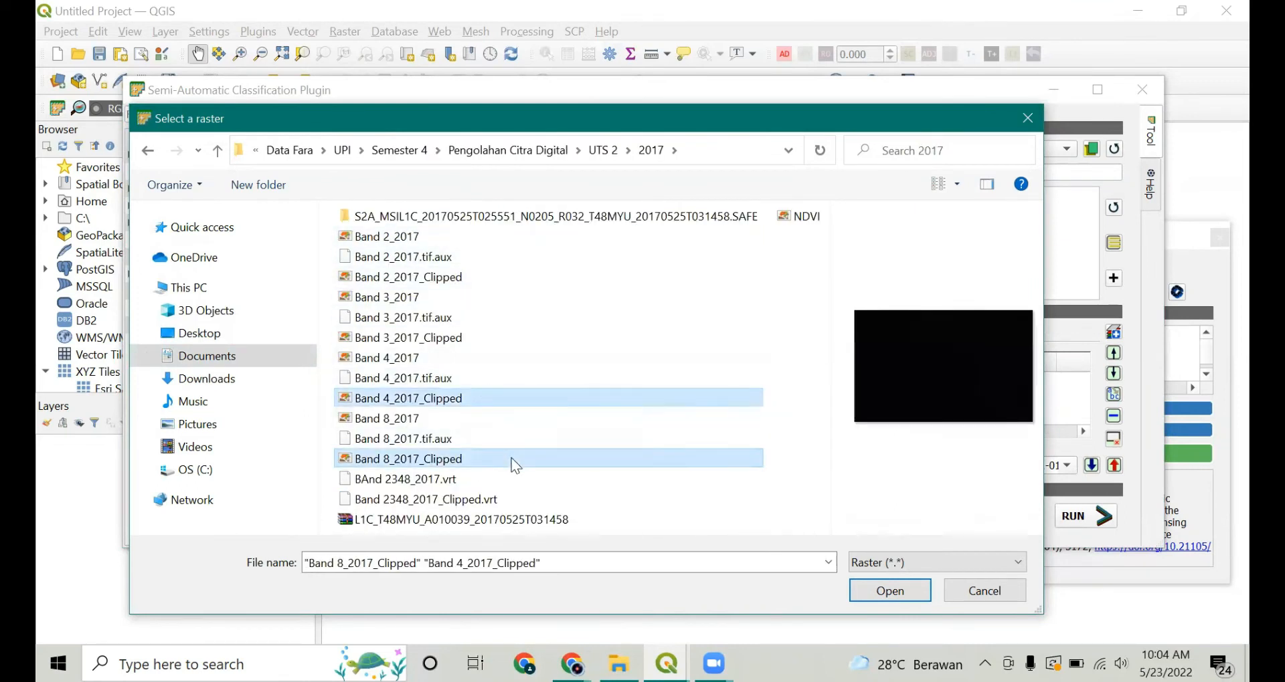
{"action": "left_click", "coordinate": [877, 592]}
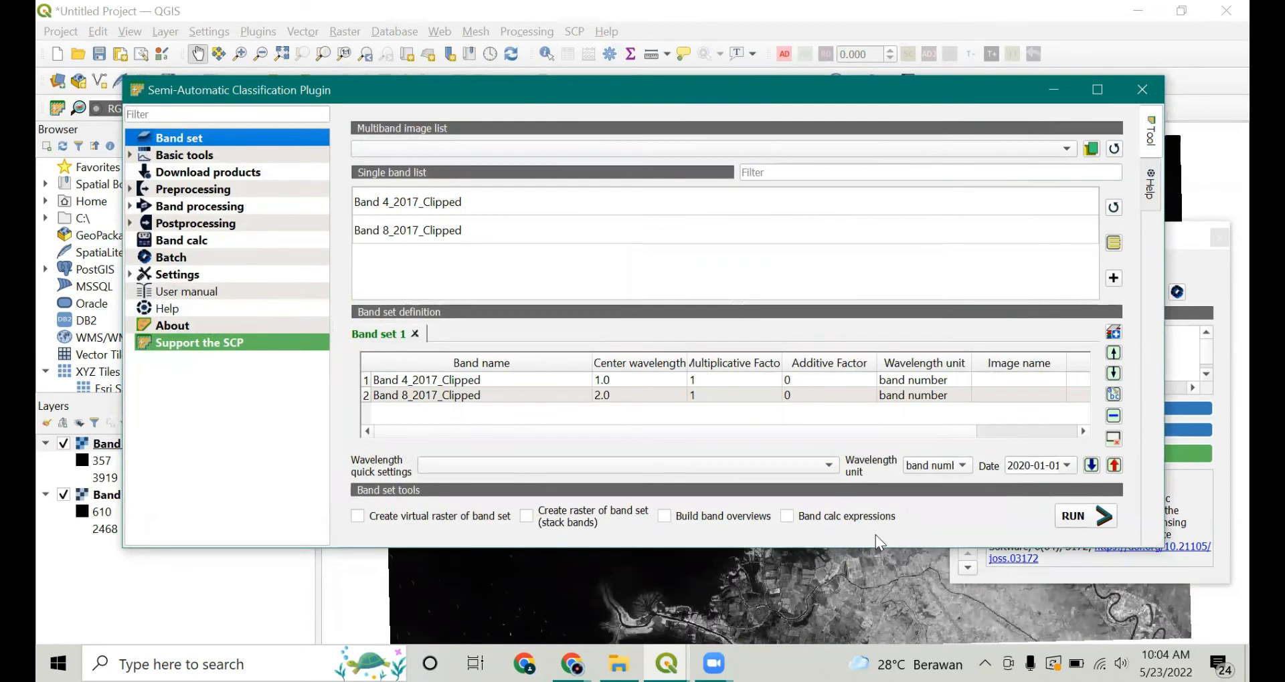
- Add Band 4_2021_Clipped and Band 8_2021_Clipped from the UTS 2 > 2021 folder to Band set 1
{"action": "left_click", "coordinate": [1092, 151]}
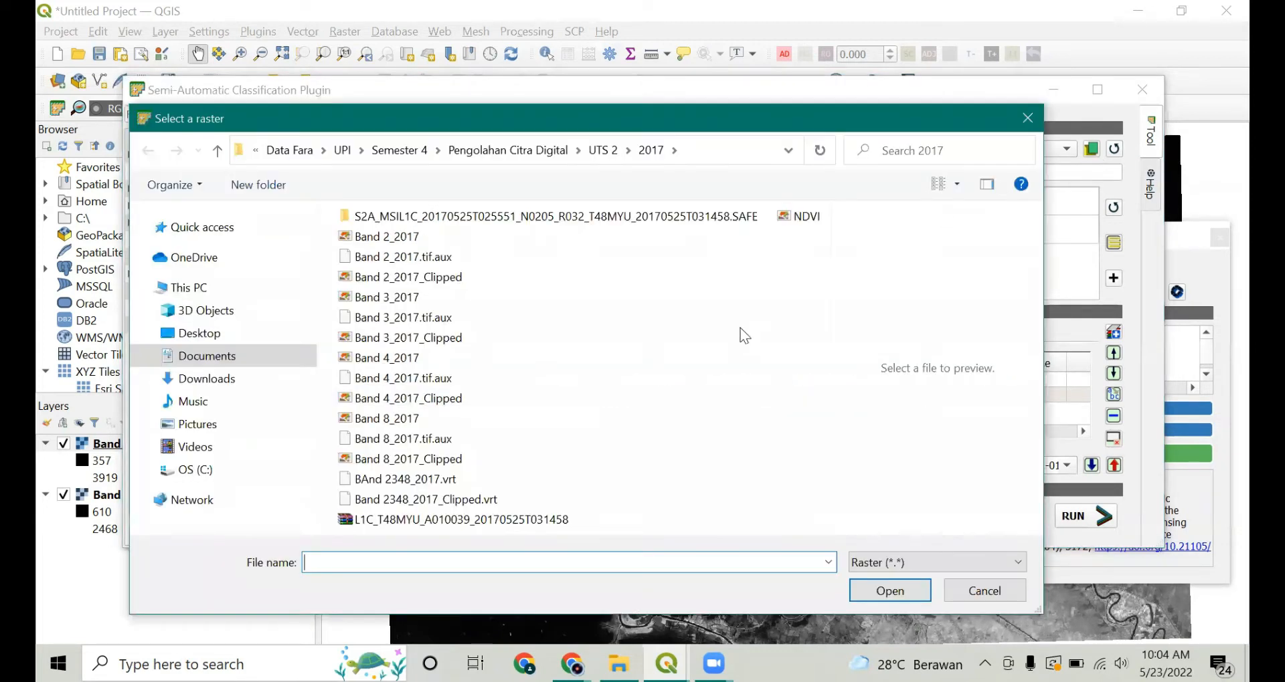
{"action": "left_click", "coordinate": [602, 150]}
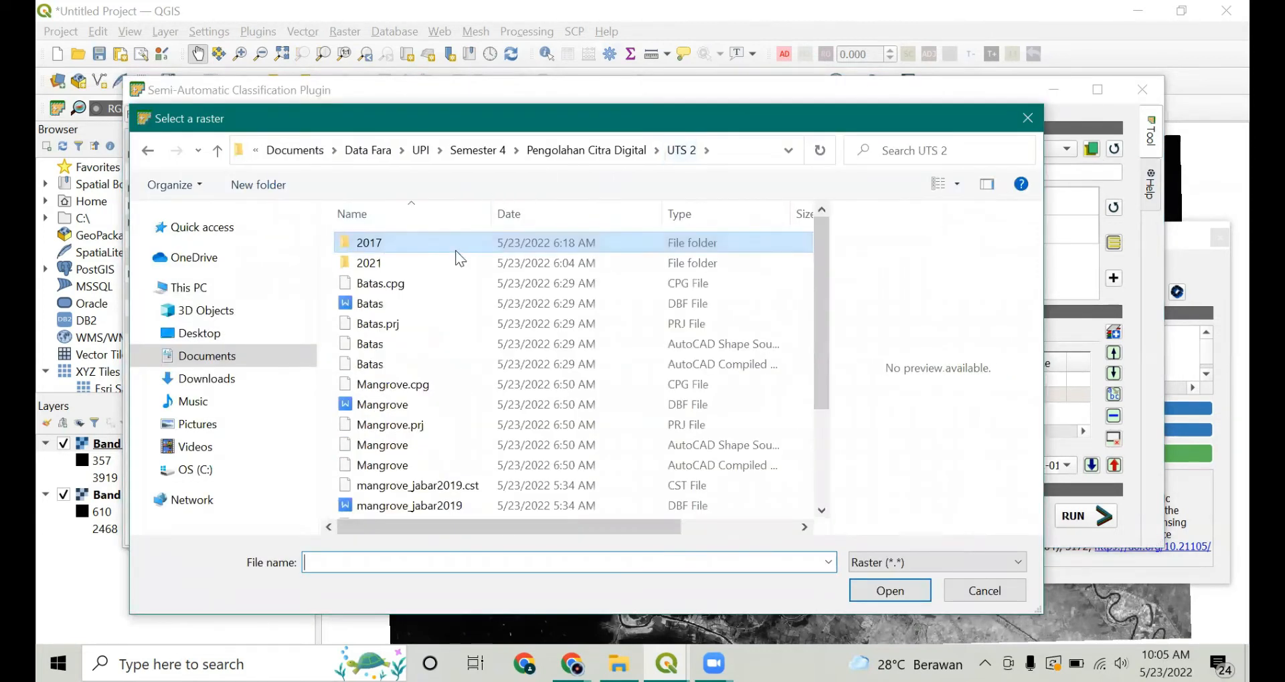
{"action": "double_click", "coordinate": [455, 261]}
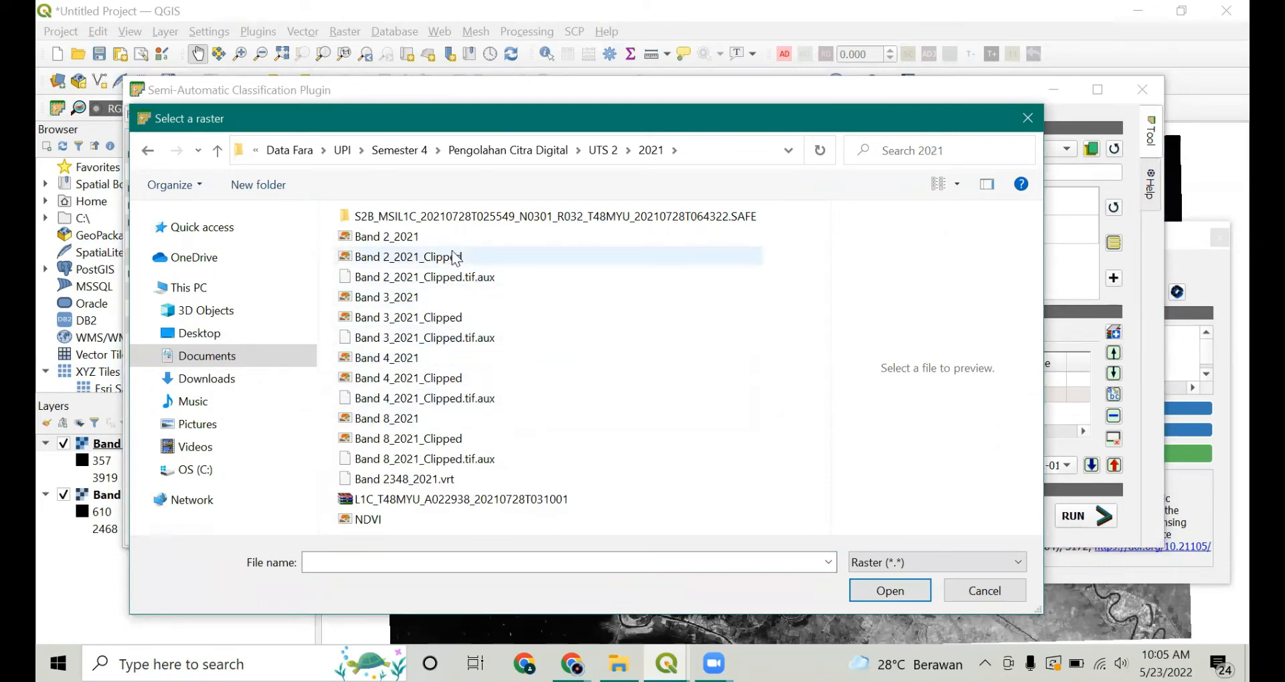
{"action": "left_click", "coordinate": [447, 380]}
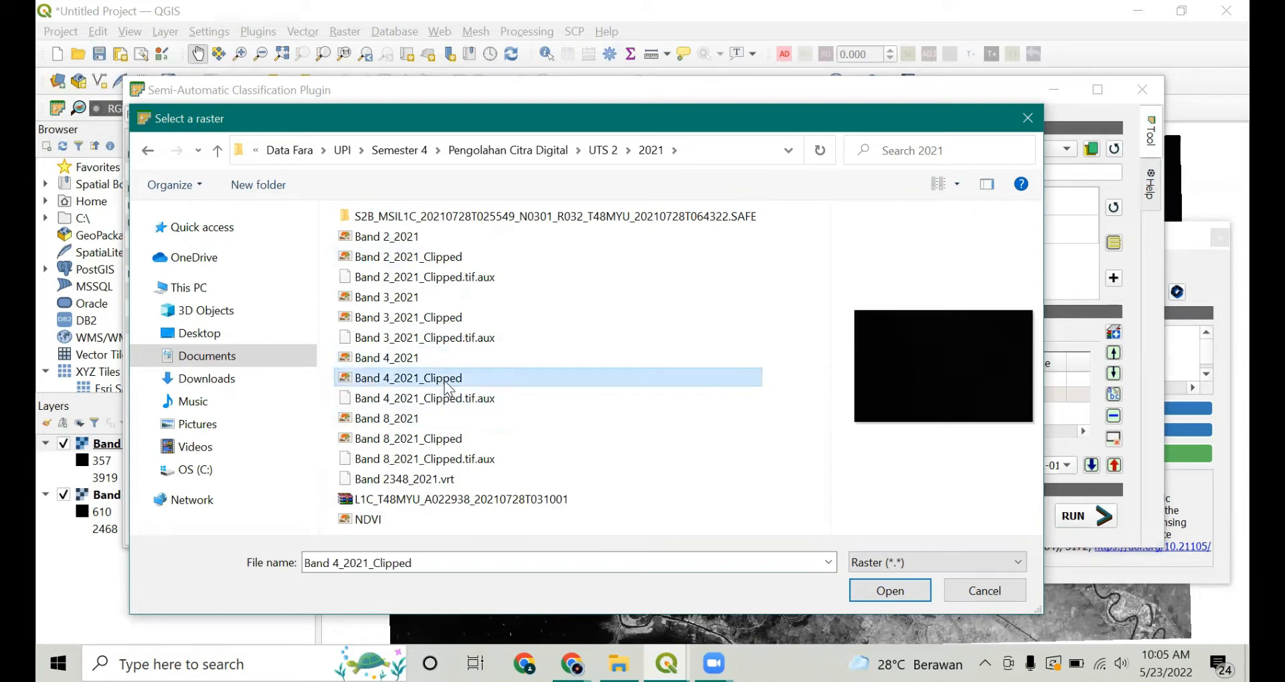
{"action": "left_click", "coordinate": [458, 438], "text": "ctrl"}
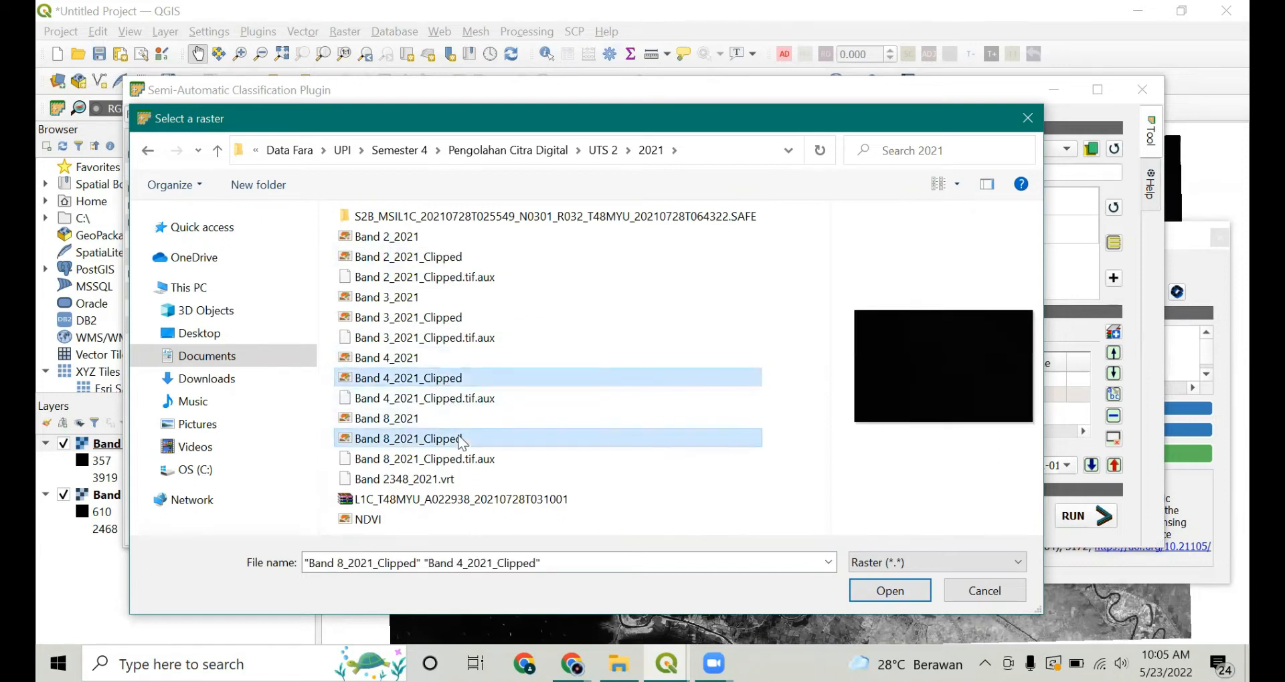
{"action": "left_click", "coordinate": [891, 592]}
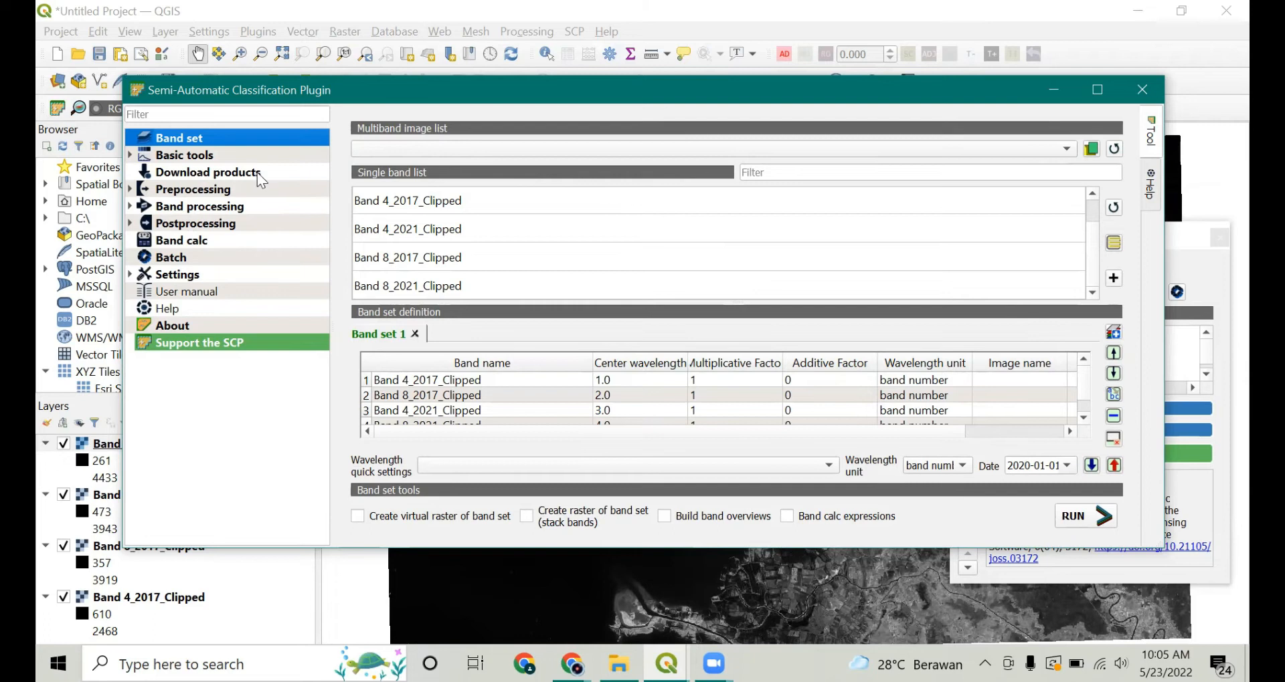
- Insert the predefined NDVI index formula into the Band calc expression
{"action": "left_click", "coordinate": [203, 238]}
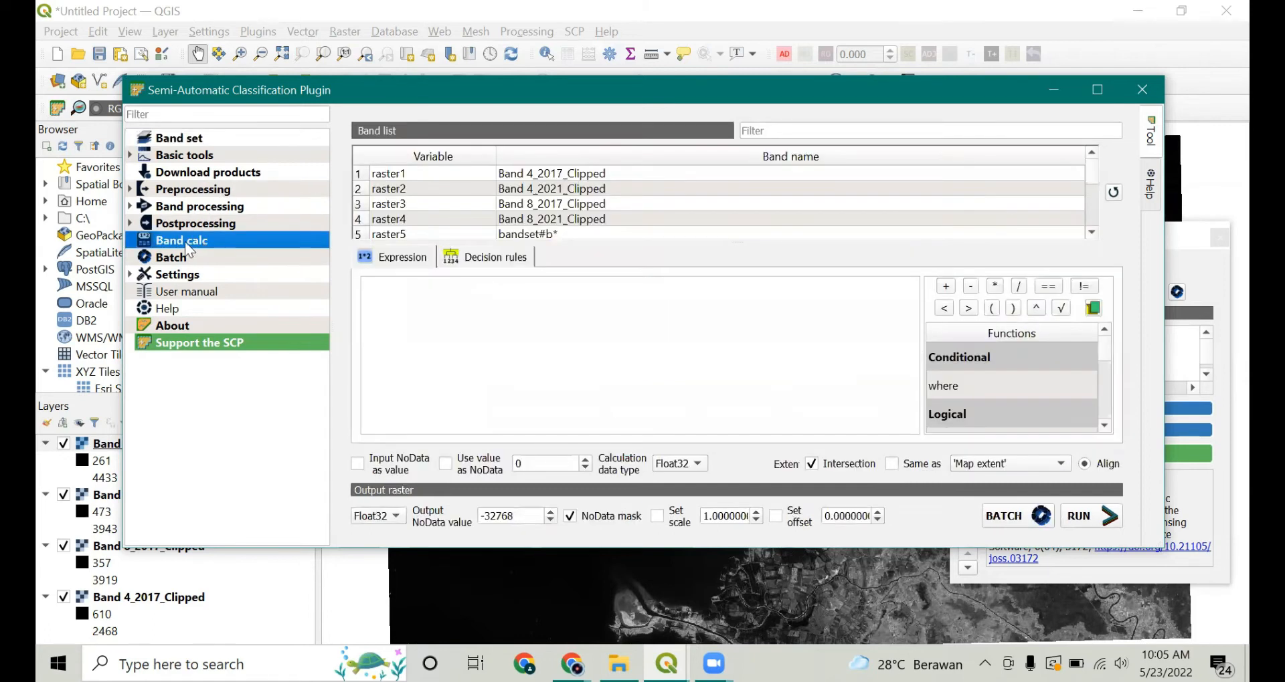
{"action": "scroll", "coordinate": [991, 390], "scroll_direction": "down", "scroll_amount": 4}
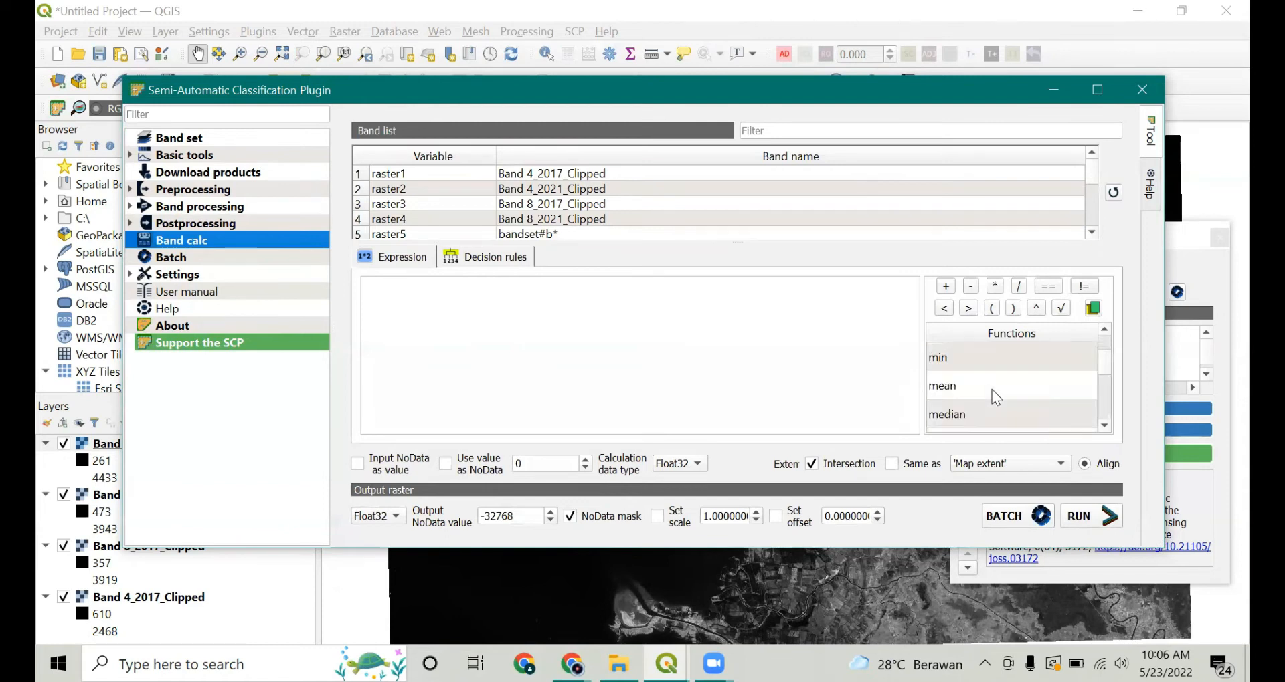
{"action": "scroll", "coordinate": [992, 390], "scroll_direction": "down", "scroll_amount": 4}
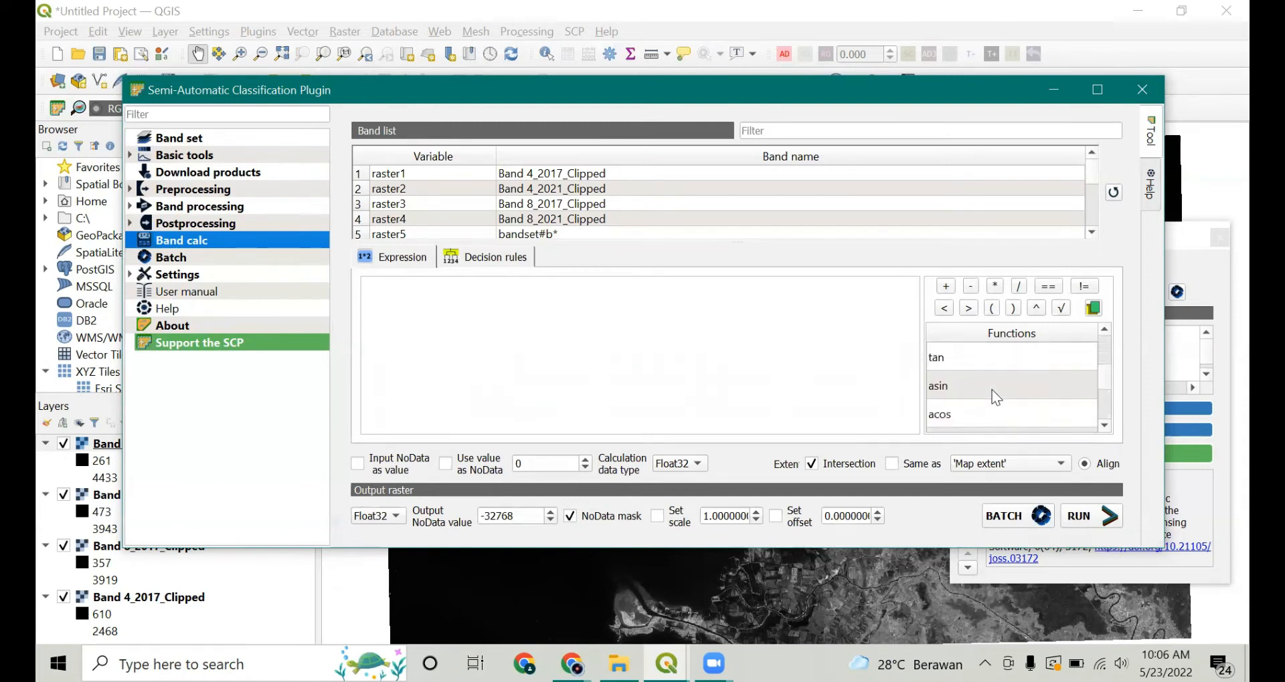
{"action": "scroll", "coordinate": [996, 398], "scroll_direction": "down", "scroll_amount": 2}
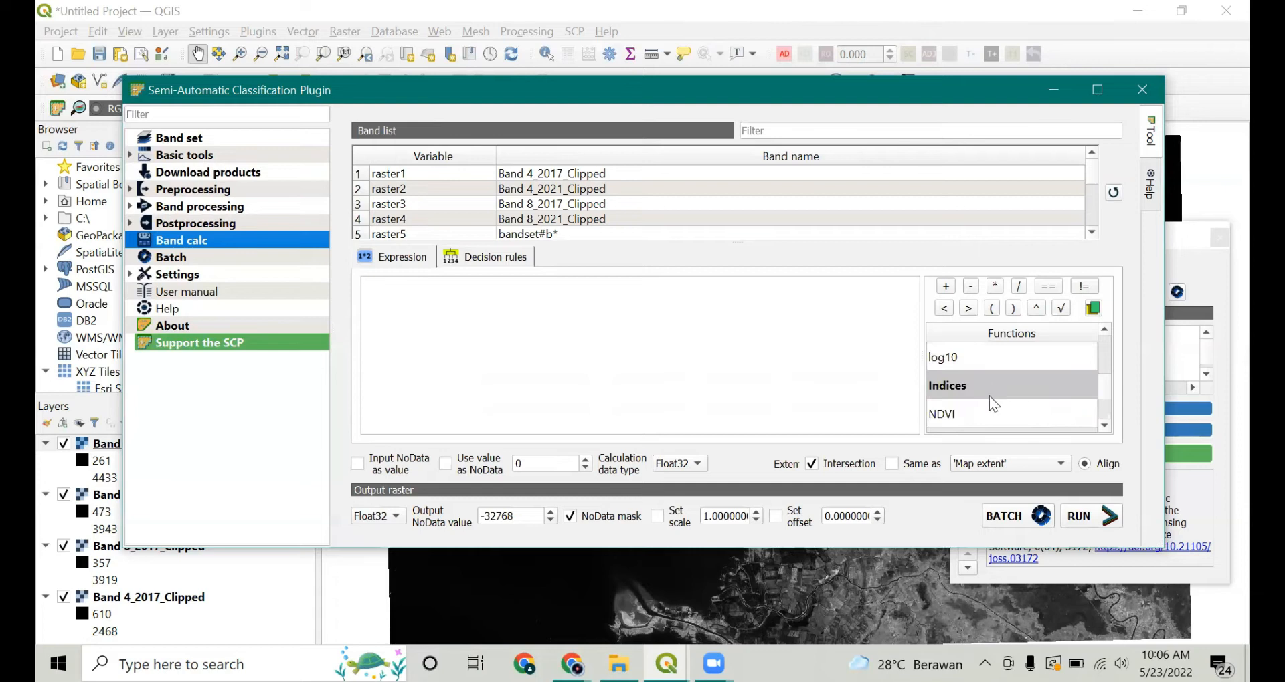
{"action": "left_click", "coordinate": [981, 413]}
{"action": "double_click", "coordinate": [981, 411]}
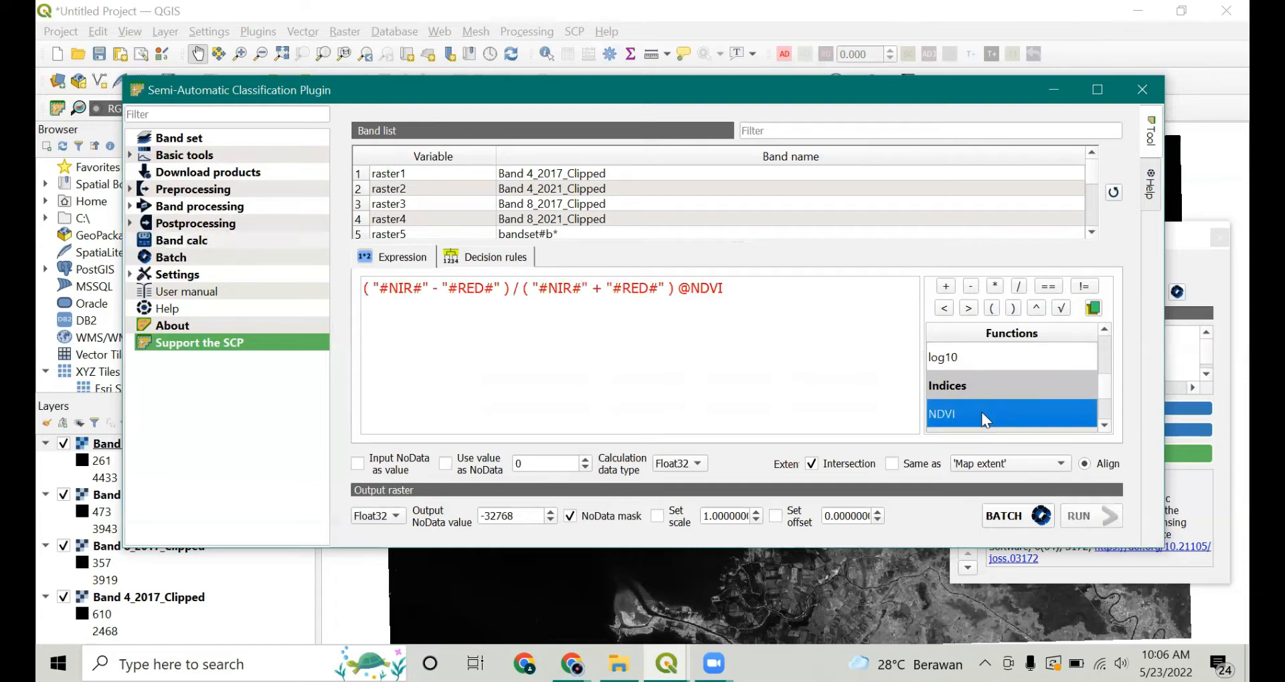
- In the NDVI expression, replace both #NIR# placeholders with Band 8_2017_Clipped and both #RED# placeholders with Band 4_2017_Clipped
{"action": "left_click_drag", "start_coordinate": [379, 292], "coordinate": [485, 289]}
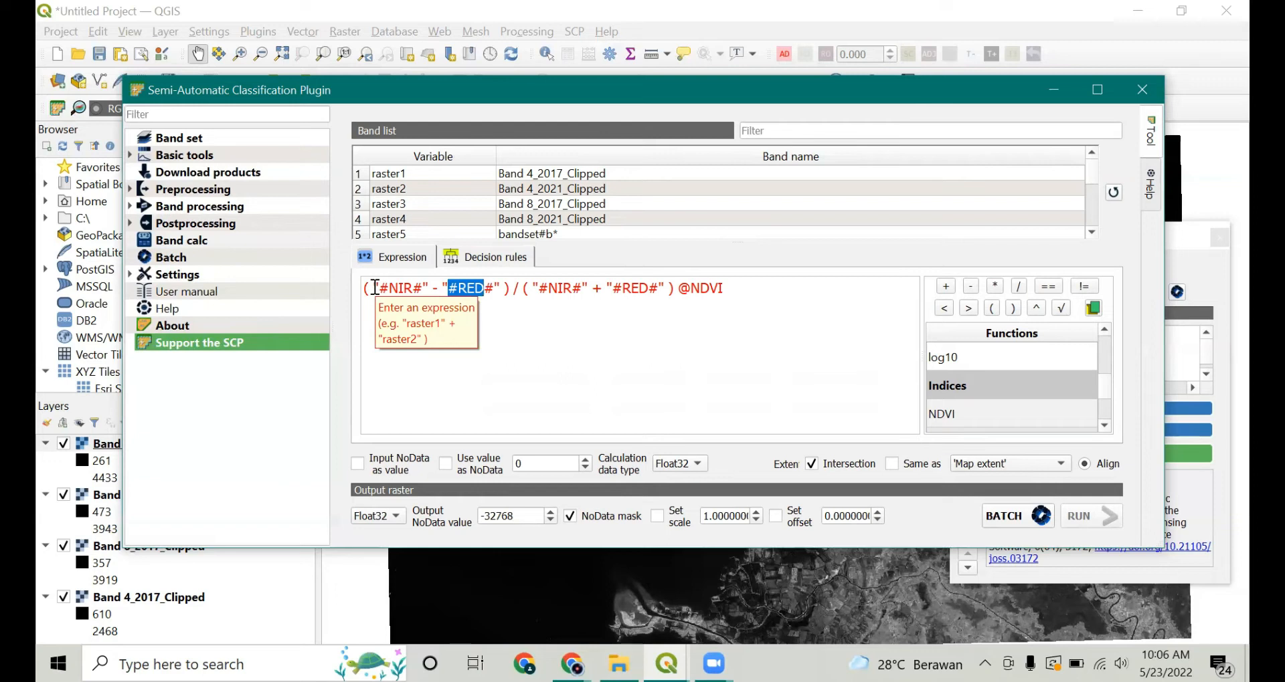
{"action": "left_click_drag", "start_coordinate": [373, 288], "coordinate": [429, 288]}
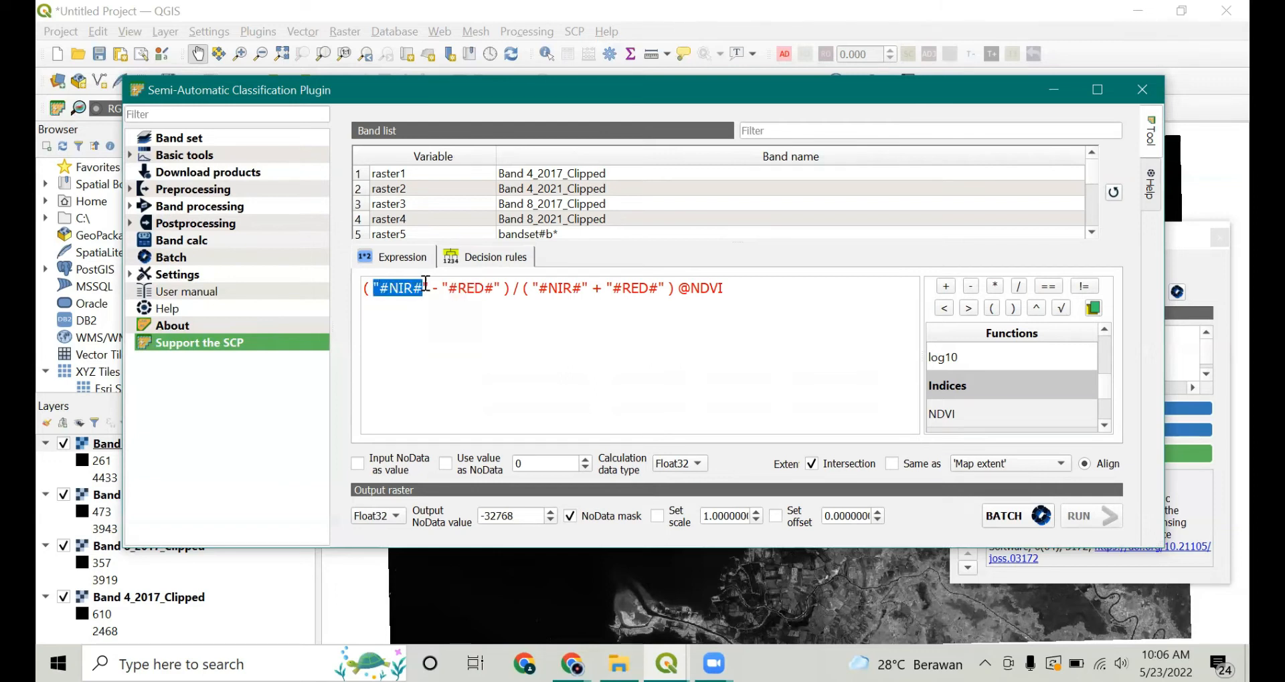
{"action": "double_click", "coordinate": [566, 204]}
{"action": "left_click_drag", "start_coordinate": [532, 288], "coordinate": [590, 287]}
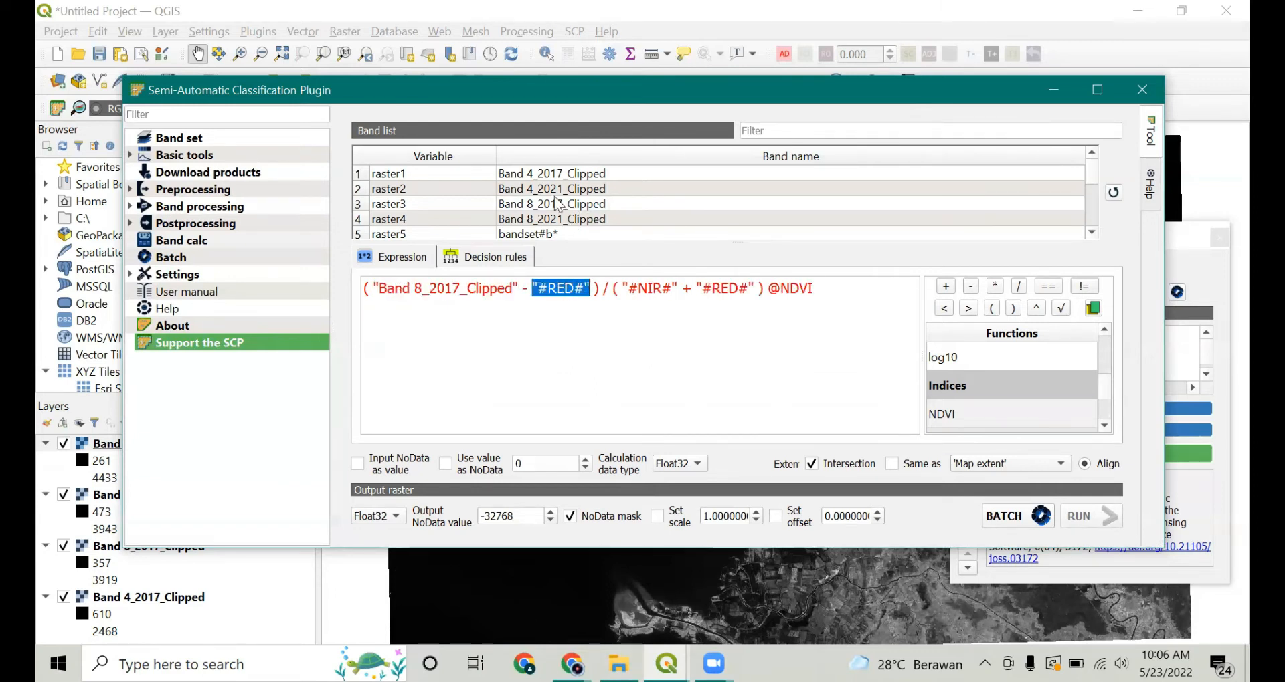
{"action": "double_click", "coordinate": [556, 174]}
{"action": "left_click_drag", "start_coordinate": [704, 287], "coordinate": [770, 287]}
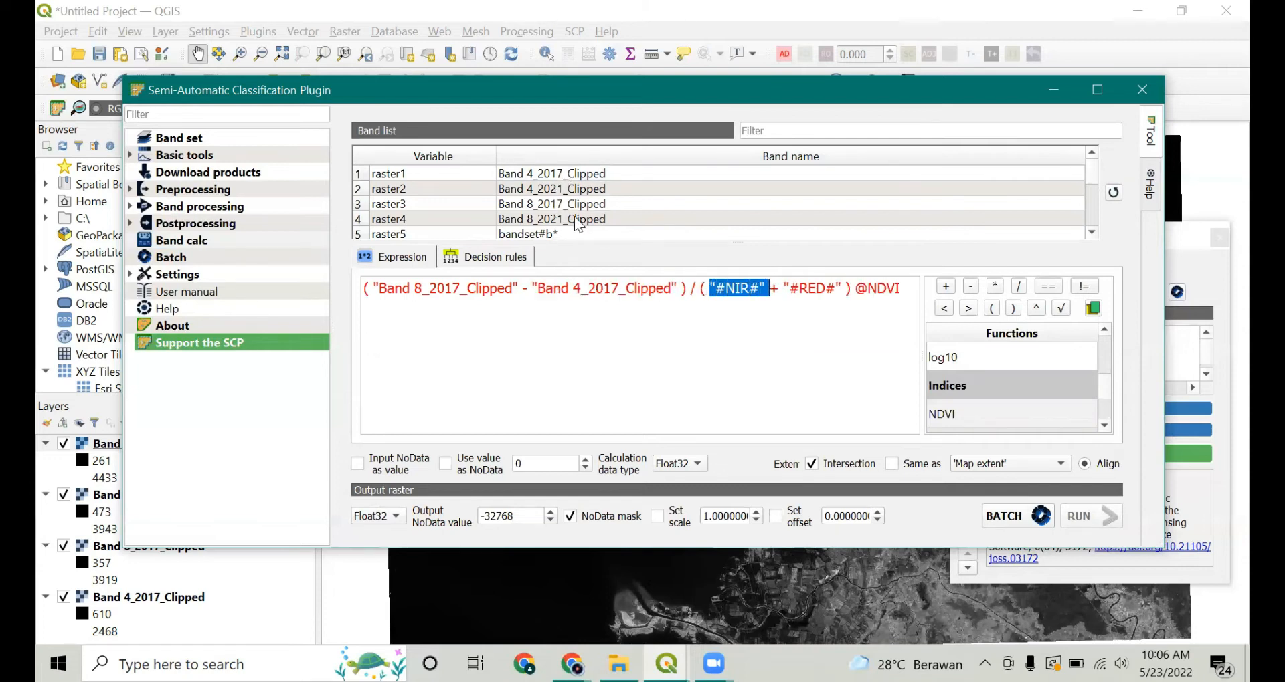
{"action": "double_click", "coordinate": [562, 204]}
{"action": "left_click_drag", "start_coordinate": [365, 305], "coordinate": [422, 305]}
{"action": "double_click", "coordinate": [572, 176]}
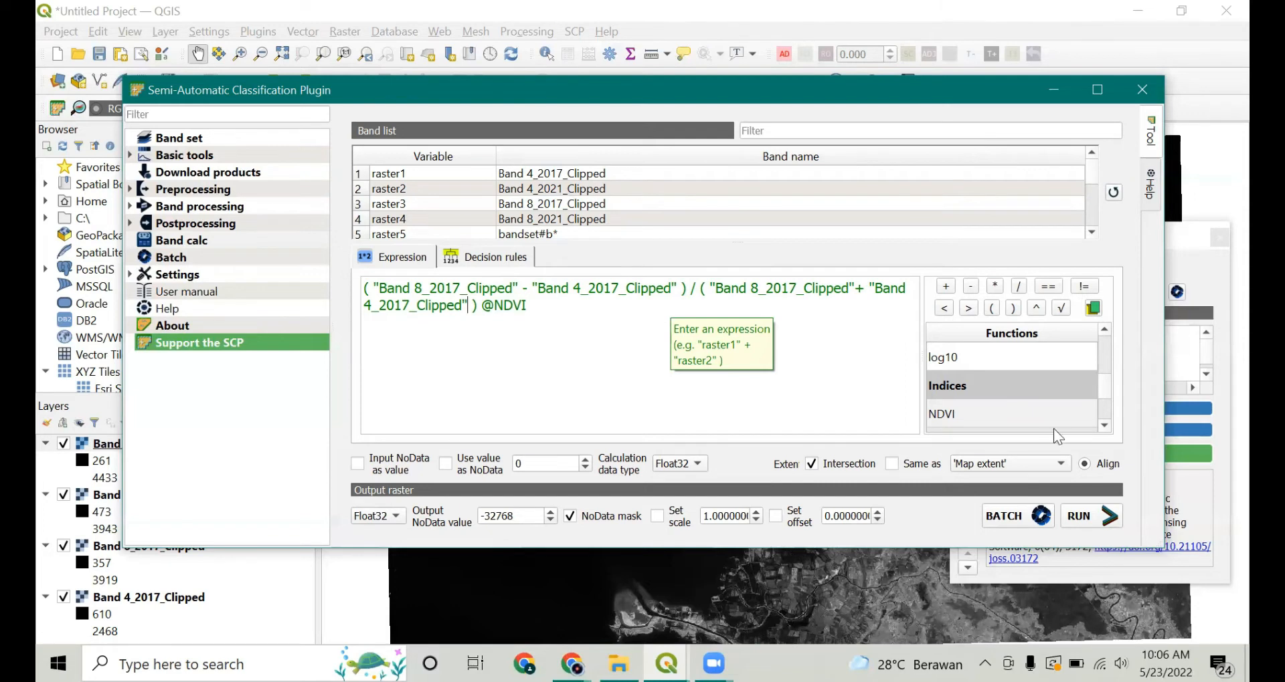
- Run the 2017 NDVI band calculation with the UTS 2 folder inside Pengolahan Citra Digital as the output directory
{"action": "left_click", "coordinate": [1097, 518]}
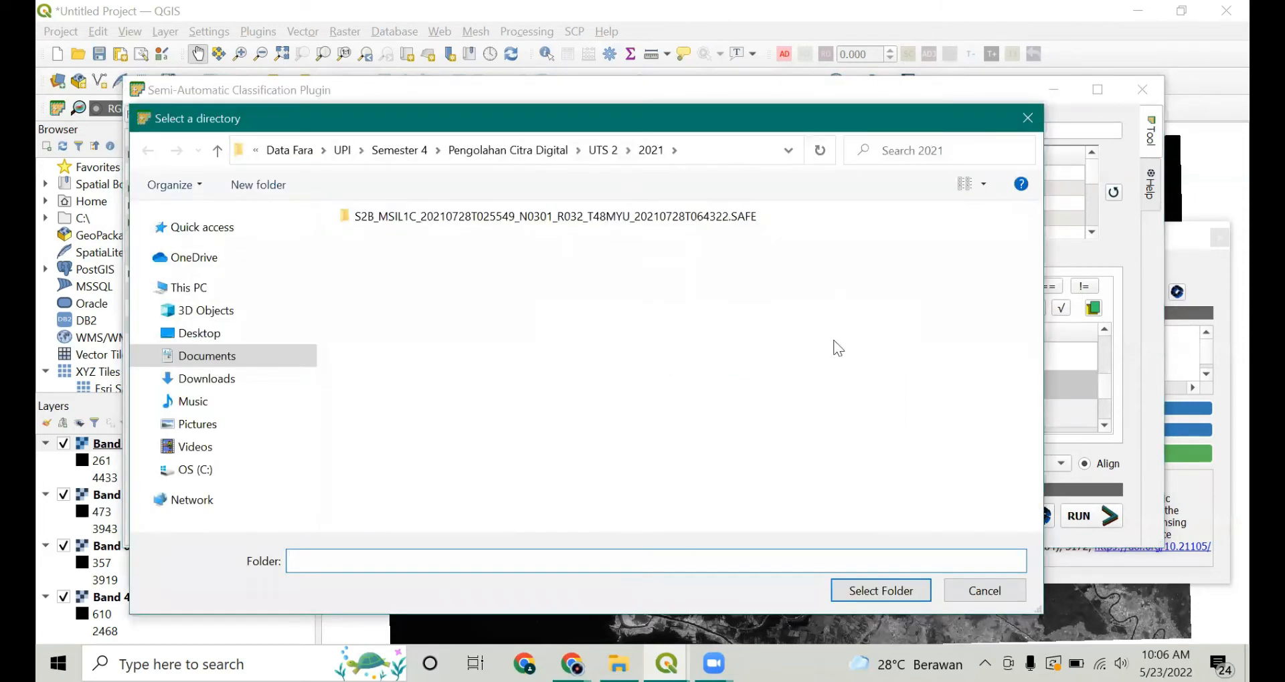
{"action": "left_click", "coordinate": [503, 151]}
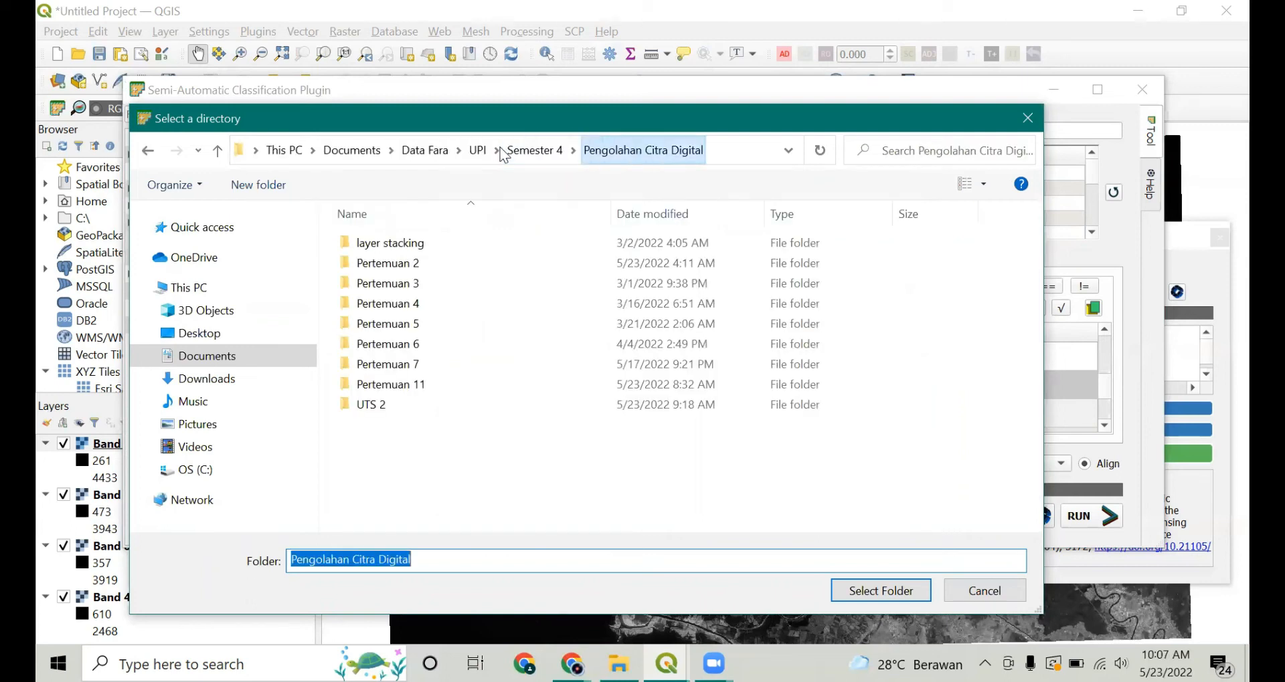
{"action": "double_click", "coordinate": [372, 406]}
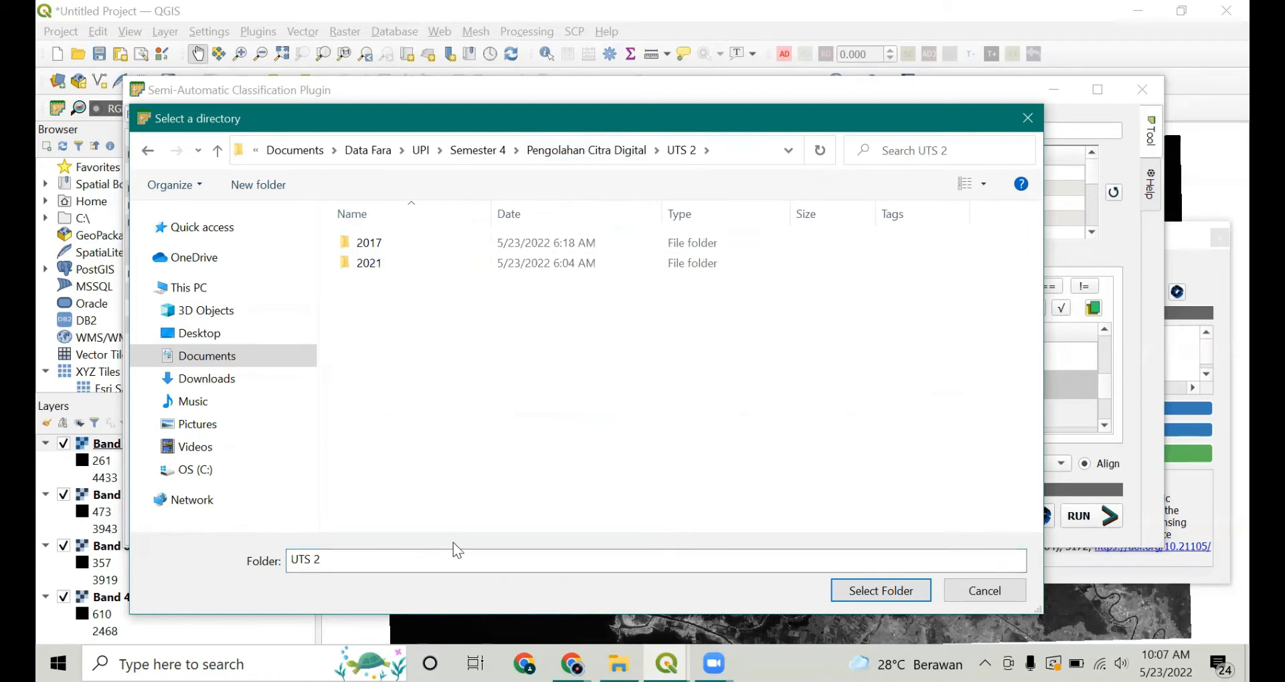
{"action": "left_click", "coordinate": [870, 592]}
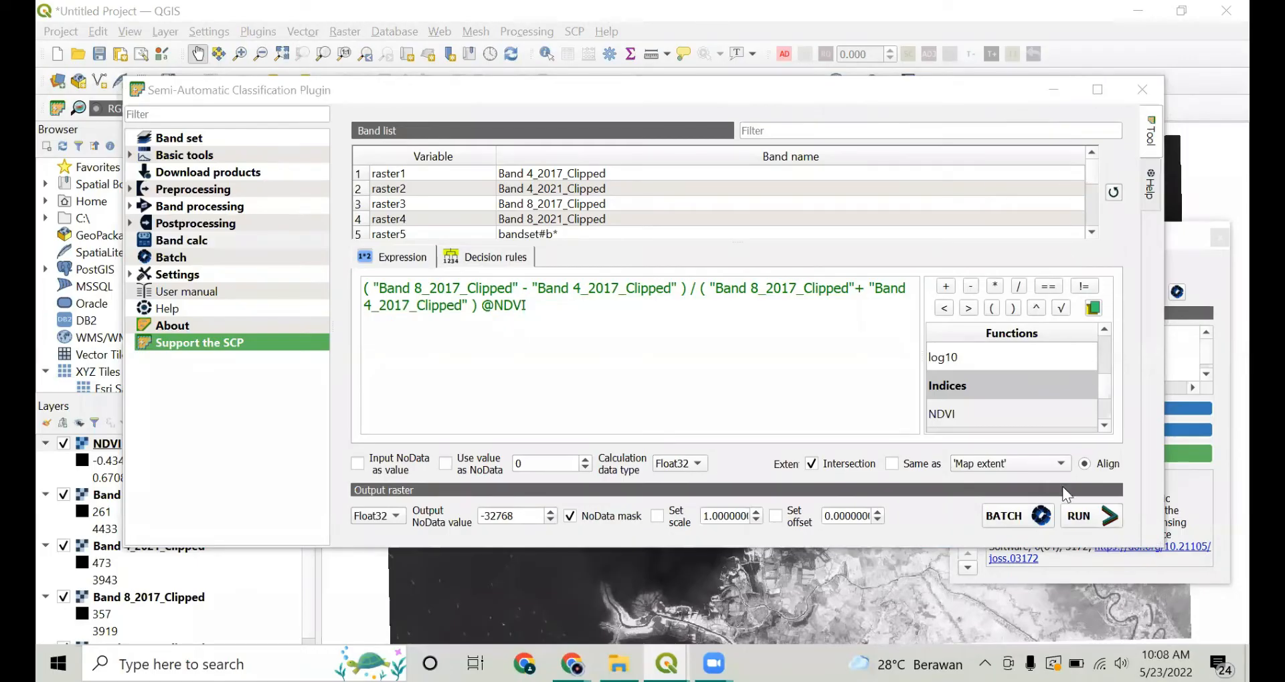
- Clear the Semi-Automatic Classification Plugin windows from the map and inspect the 2017 NDVI raster along the coast
{"action": "left_click", "coordinate": [1062, 93]}
{"action": "left_click", "coordinate": [1069, 99]}
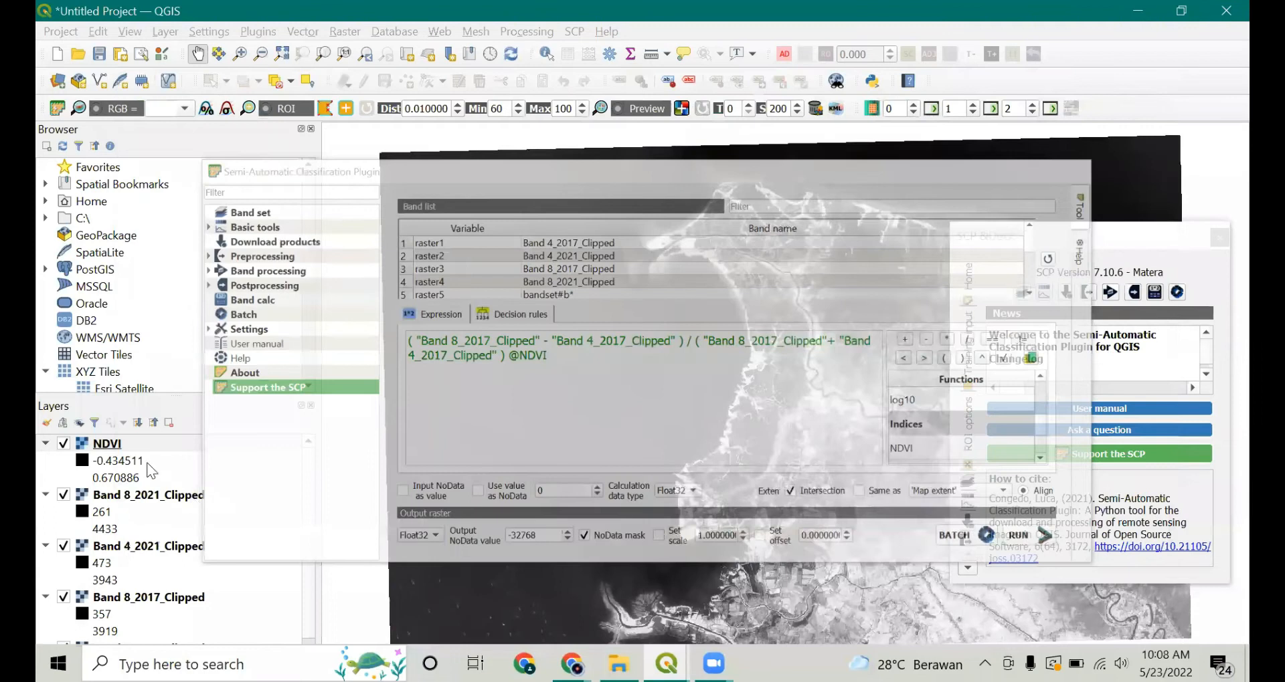
{"action": "left_click", "coordinate": [1219, 238]}
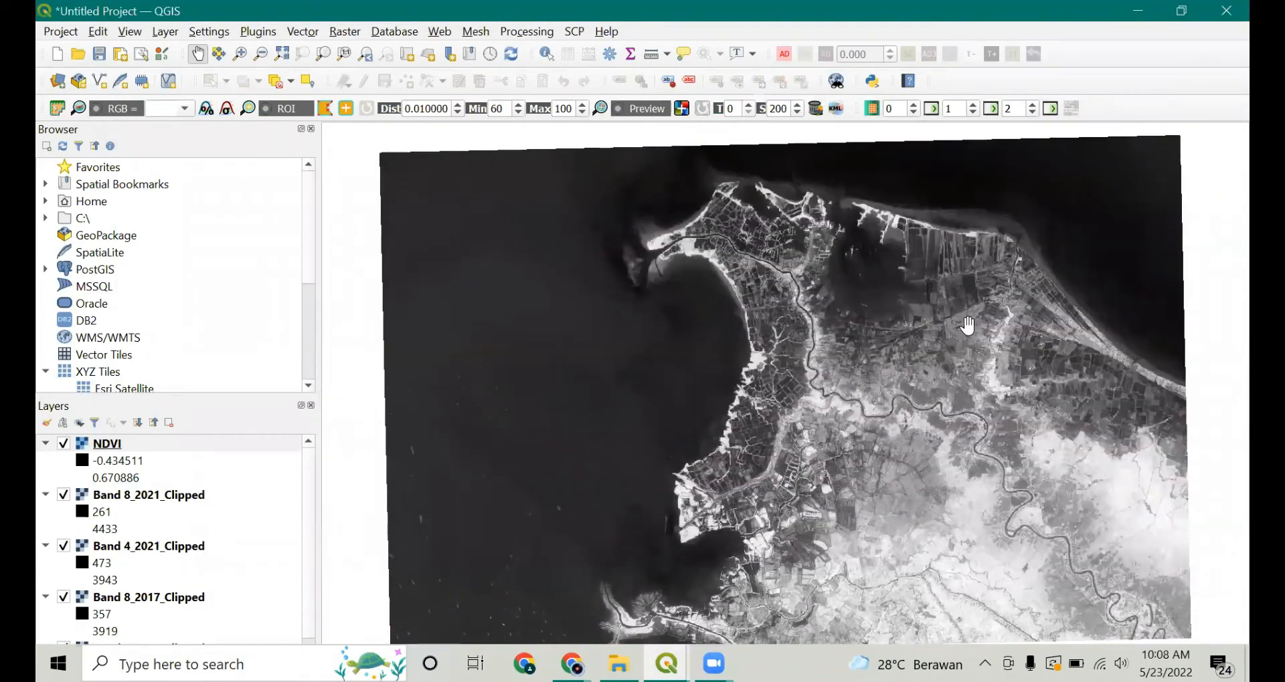
{"action": "left_click_drag", "start_coordinate": [955, 391], "coordinate": [888, 342]}
{"action": "left_click_drag", "start_coordinate": [933, 404], "coordinate": [1028, 449]}
{"action": "scroll", "coordinate": [829, 425], "scroll_direction": "up", "scroll_amount": 1}
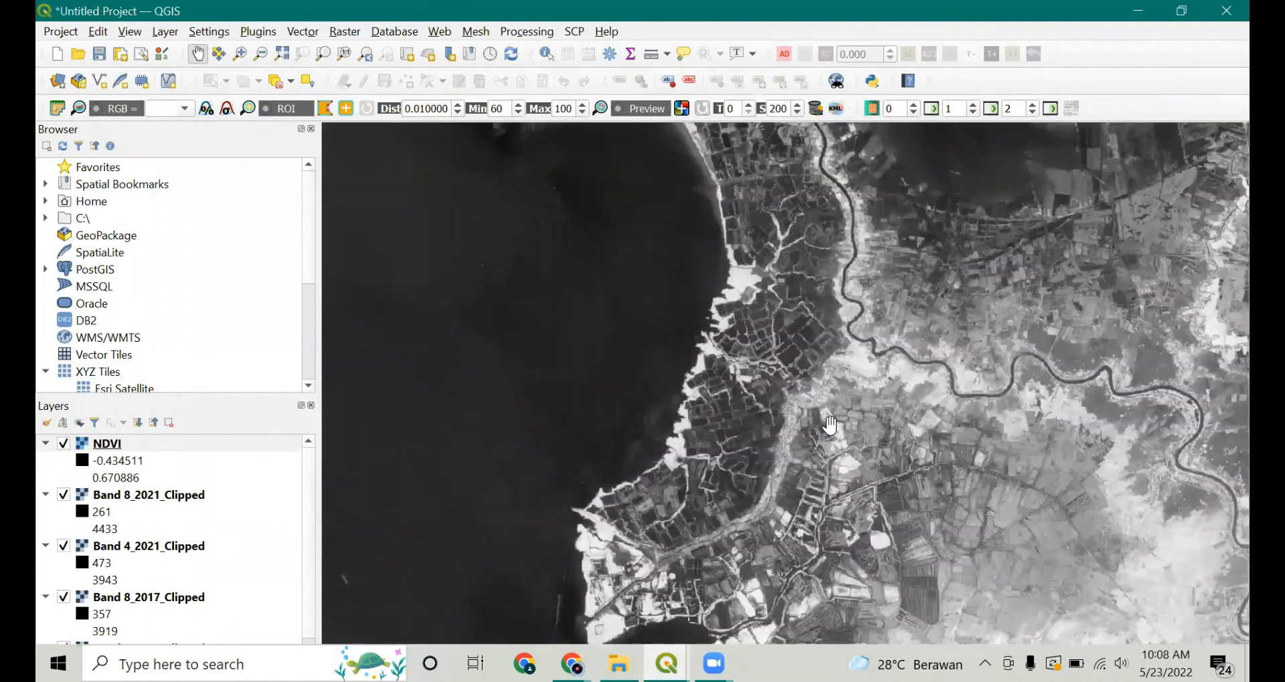
{"action": "scroll", "coordinate": [768, 413], "scroll_direction": "down", "scroll_amount": 1}
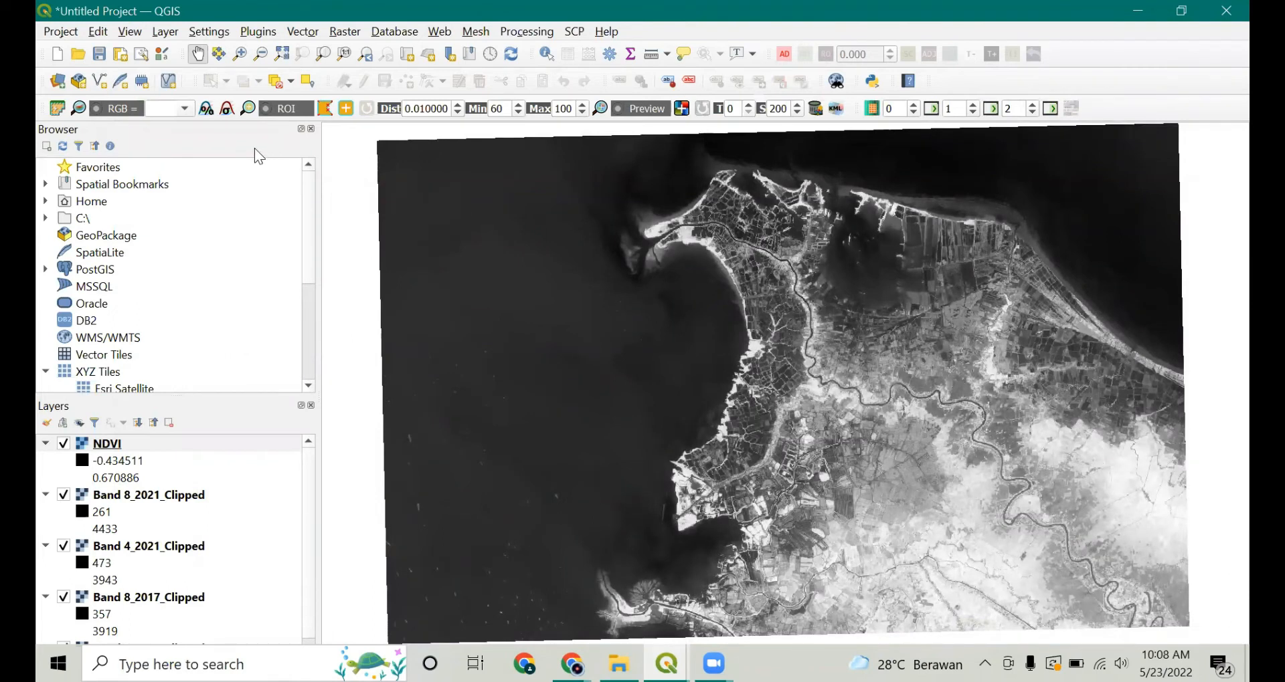
- In the Band calc NDVI expression, replace the 2017 bands with Band 8_2021_Clipped as near-infrared and Band 4_2021_Clipped as red
{"action": "left_click", "coordinate": [58, 109]}
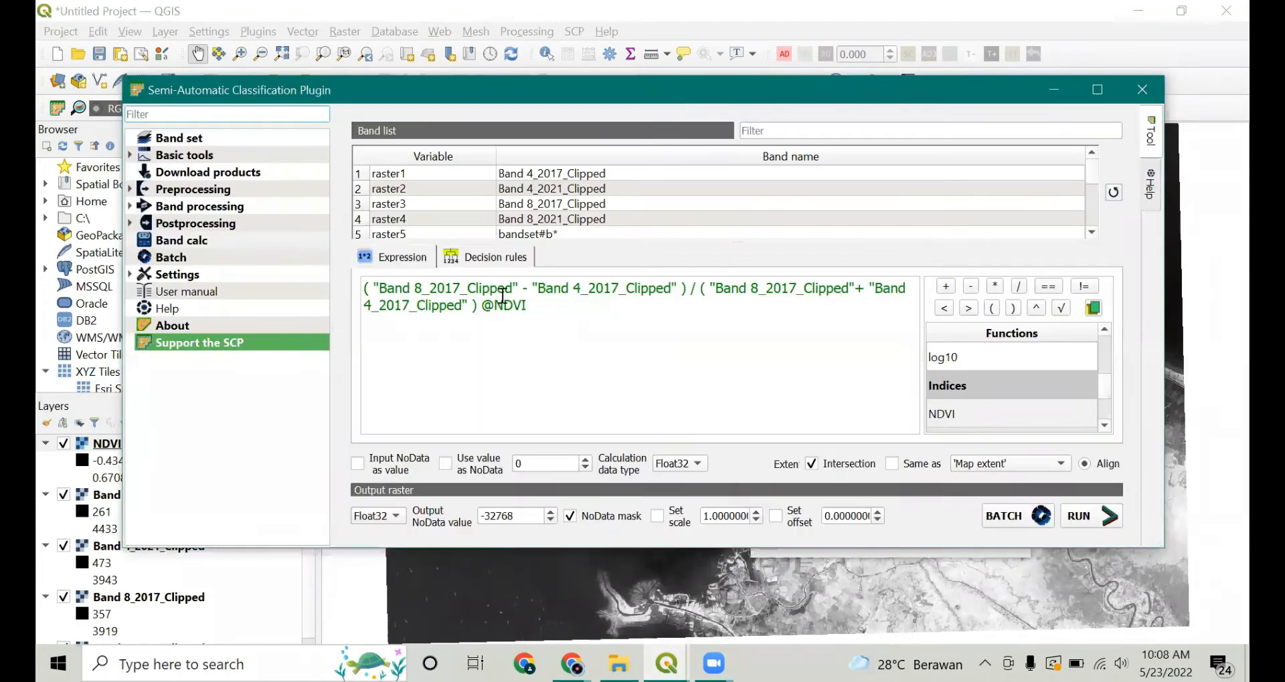
{"action": "left_click_drag", "start_coordinate": [367, 288], "coordinate": [868, 315]}
{"action": "double_click", "coordinate": [548, 219]}
{"action": "double_click", "coordinate": [561, 190]}
{"action": "double_click", "coordinate": [568, 218]}
{"action": "double_click", "coordinate": [544, 189]}
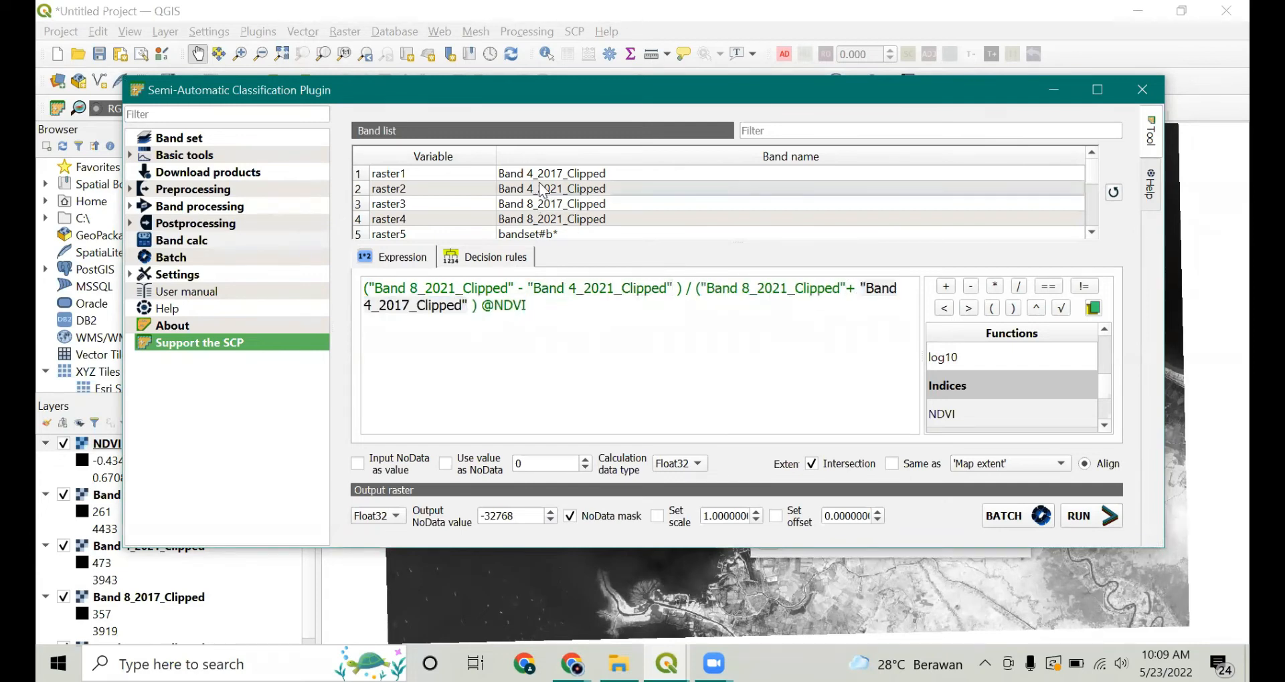
- Run the 2021 NDVI band calculation with UTS 2 > 2021 as the output folder and close the plugin window
{"action": "left_click", "coordinate": [1094, 526]}
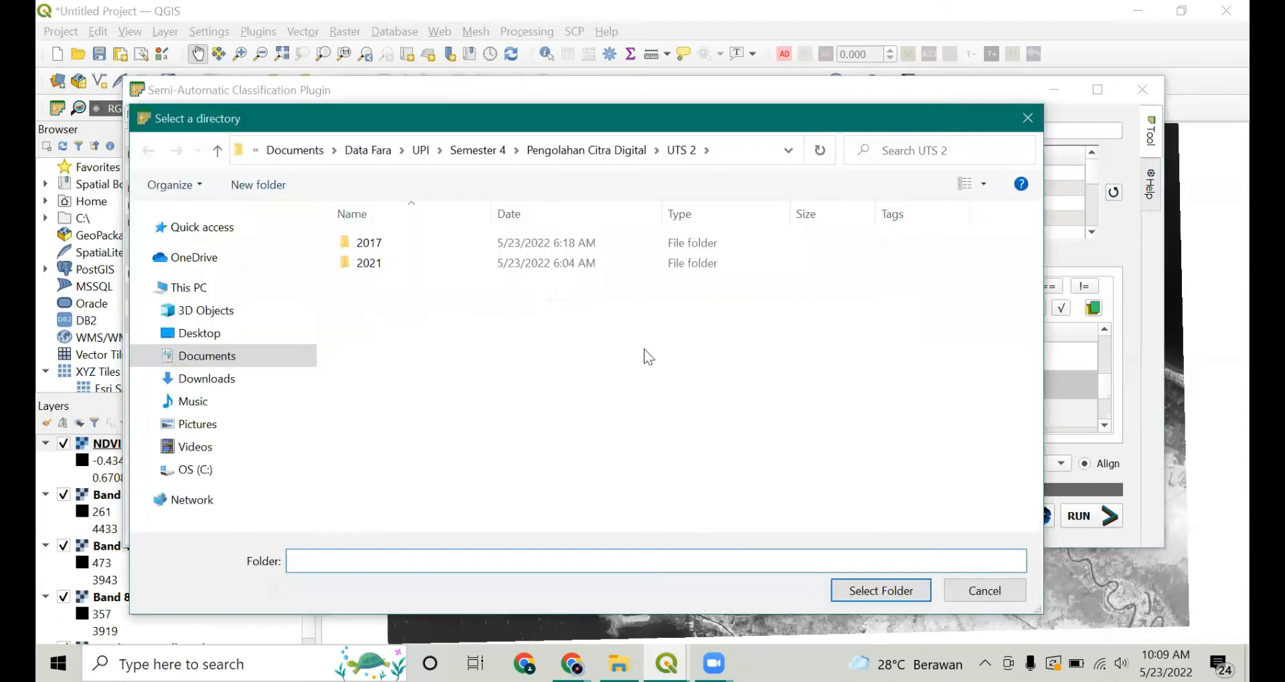
{"action": "left_click", "coordinate": [367, 263]}
{"action": "left_click", "coordinate": [904, 600]}
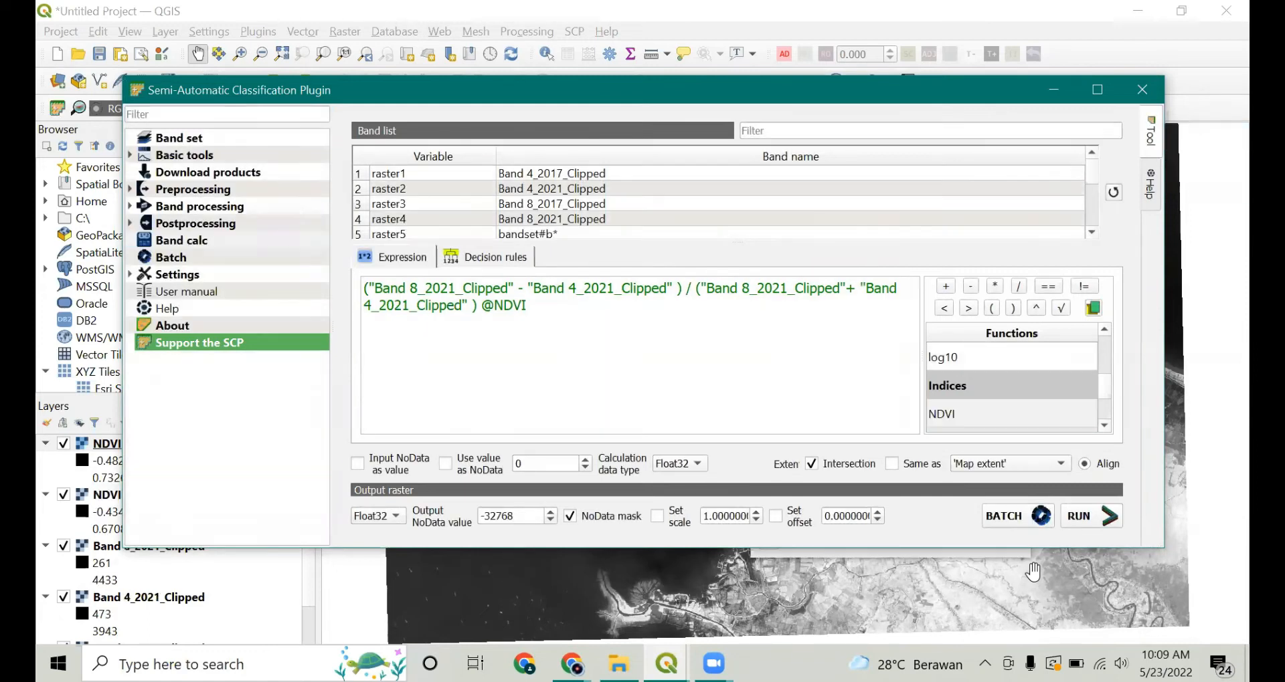
{"action": "left_click", "coordinate": [1140, 81]}
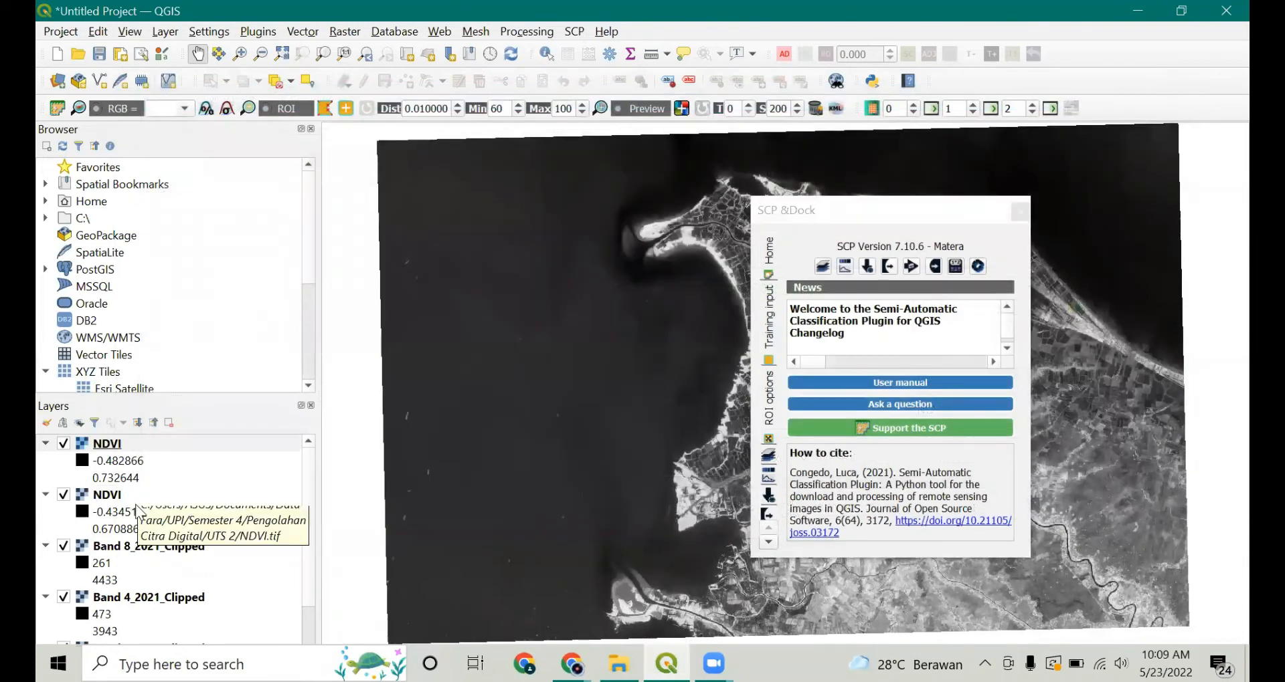
- Hide the four clipped Band 4 and Band 8 layers of 2017 and 2021 and collapse their legends
{"action": "left_click", "coordinate": [64, 547]}
{"action": "left_click", "coordinate": [65, 596]}
{"action": "scroll", "coordinate": [69, 589], "scroll_direction": "down", "scroll_amount": 1}
{"action": "left_click", "coordinate": [69, 578]}
{"action": "left_click", "coordinate": [63, 626]}
{"action": "scroll", "coordinate": [54, 622], "scroll_direction": "up", "scroll_amount": 1}
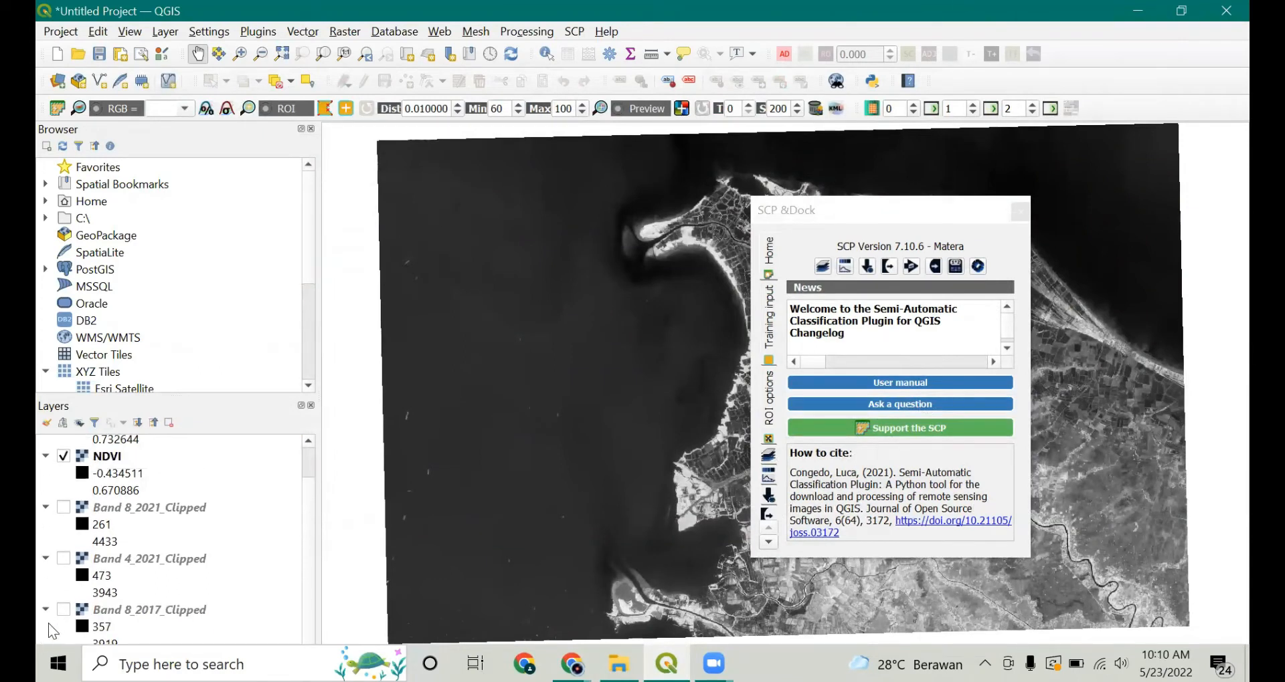
{"action": "left_click", "coordinate": [41, 608]}
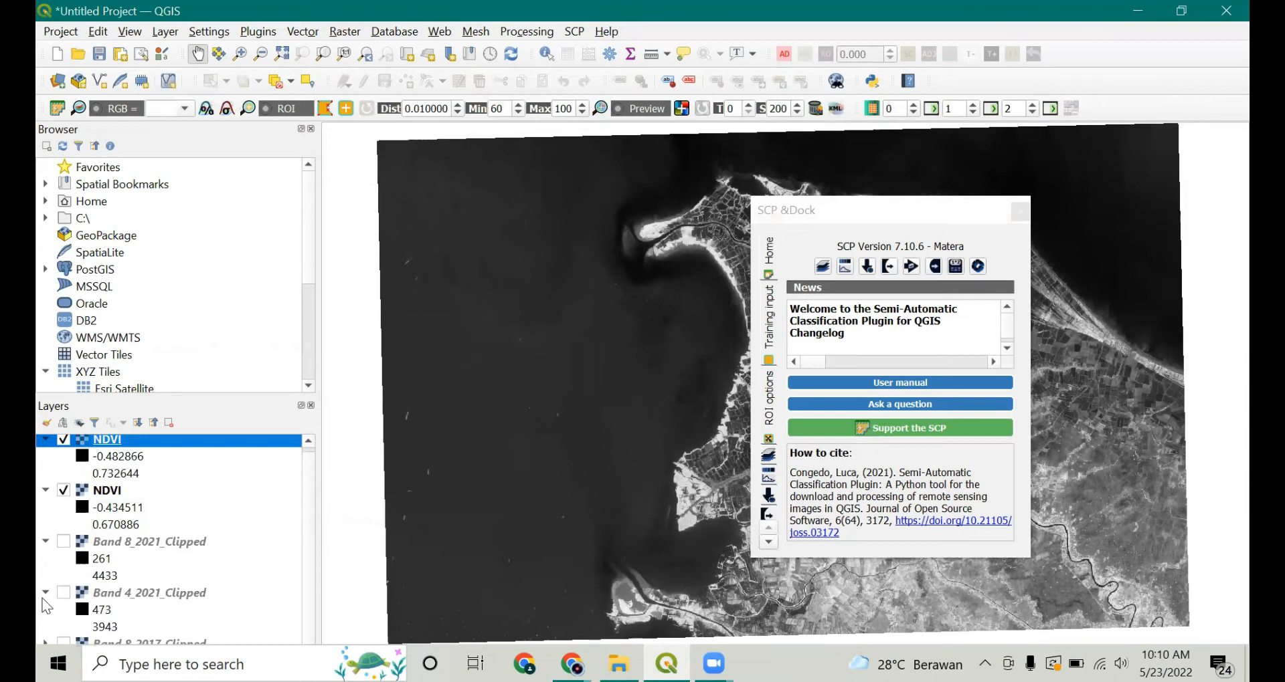
{"action": "left_click", "coordinate": [46, 593]}
{"action": "left_click", "coordinate": [45, 546]}
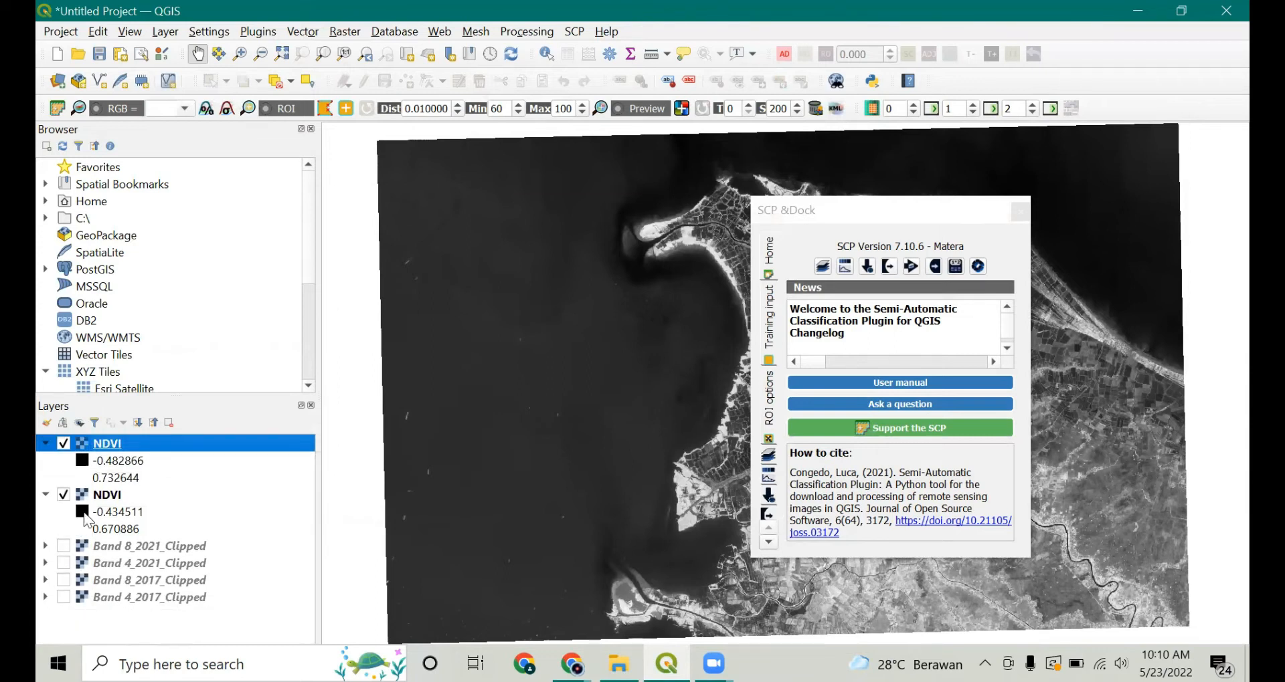
- Rename the NDVI layer calculated from the 2017 bands as NDVI 2017
{"action": "left_click", "coordinate": [120, 497]}
{"action": "right_click", "coordinate": [118, 496]}
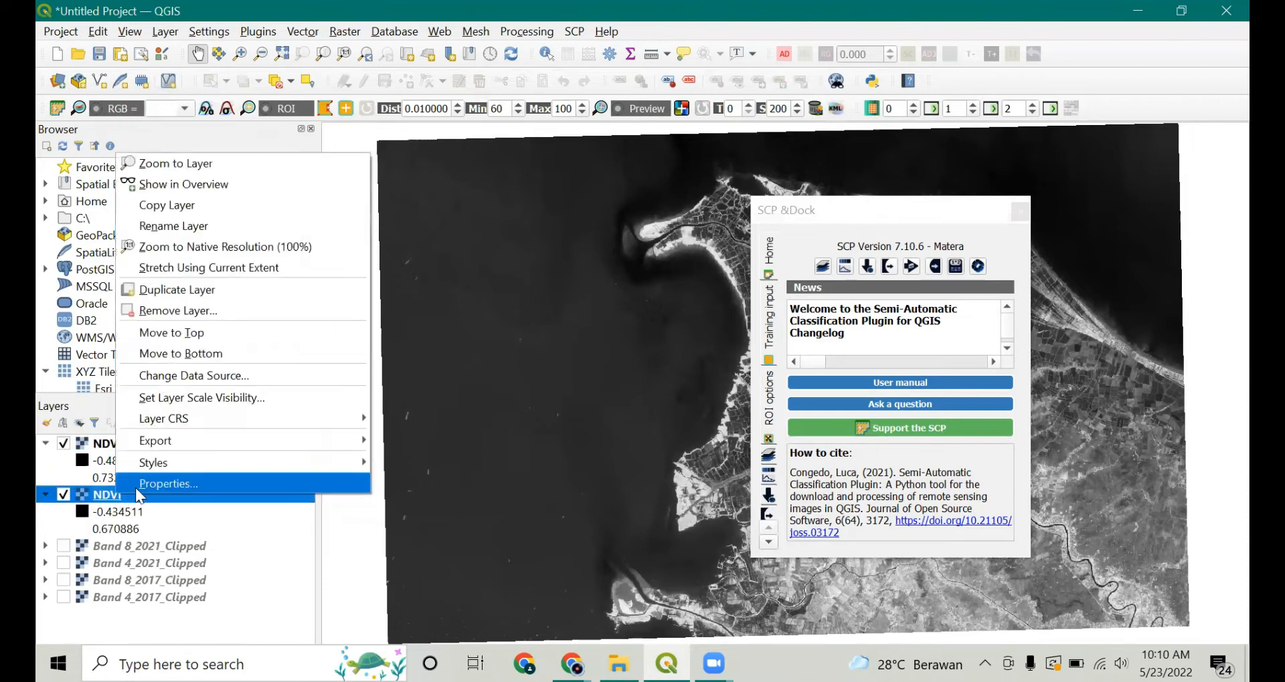
{"action": "mouse_move", "coordinate": [198, 424]}
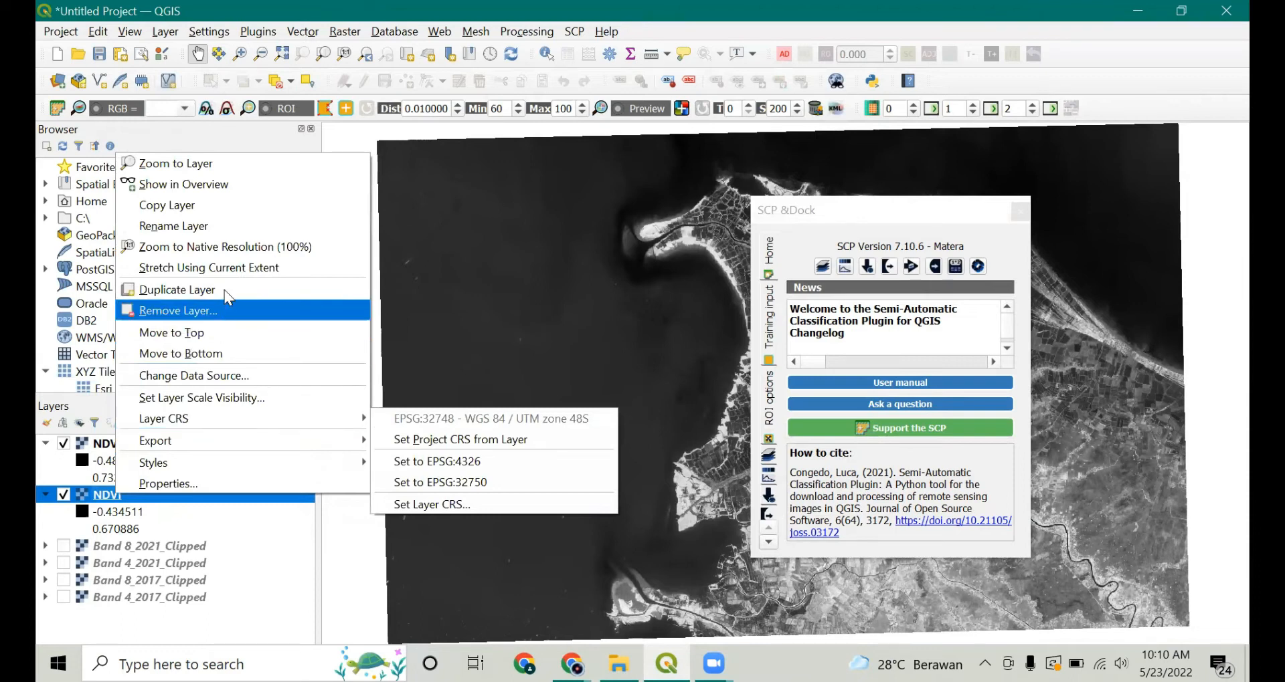
{"action": "left_click", "coordinate": [225, 227]}
{"action": "left_click", "coordinate": [135, 495]}
{"action": "type", "text": "2017"}
{"action": "key", "text": "Return"}
- Rename the NDVI layer calculated from the 2021 bands as NDVI 2021 and close the SCP dock
{"action": "right_click", "coordinate": [134, 446]}
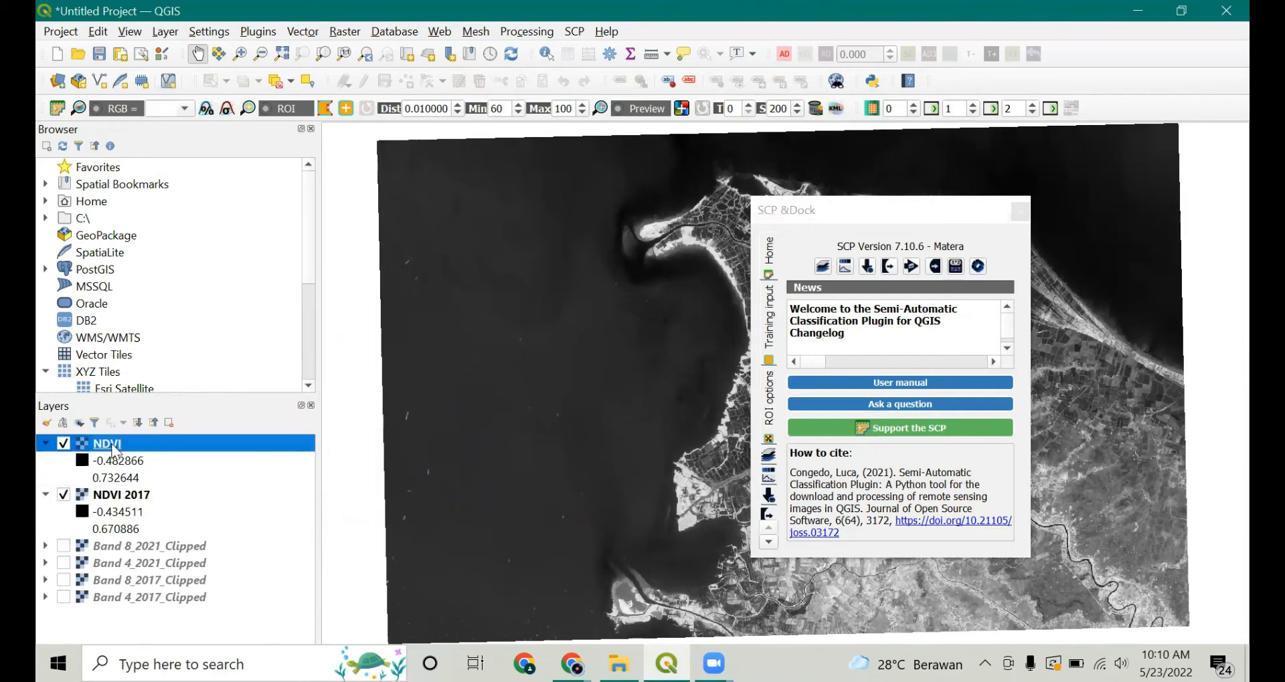
{"action": "left_click", "coordinate": [200, 217]}
{"action": "left_click", "coordinate": [137, 445]}
{"action": "type", "text": "2021"}
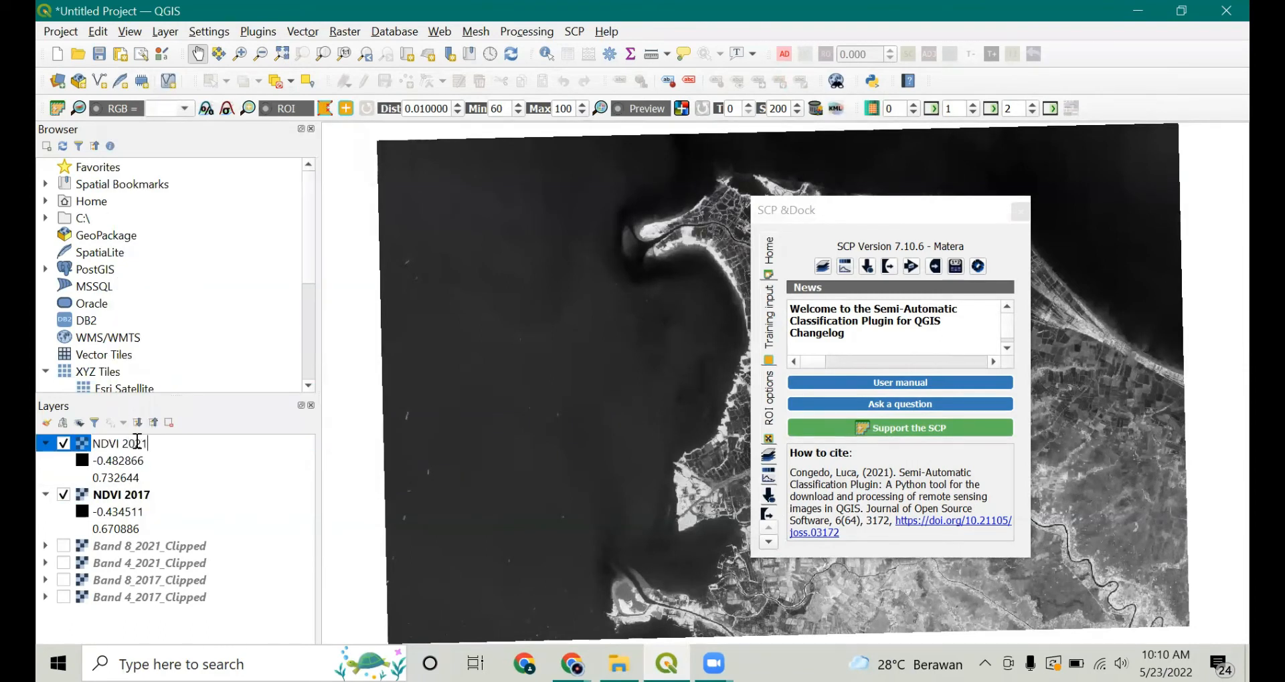
{"action": "key", "text": "Return"}
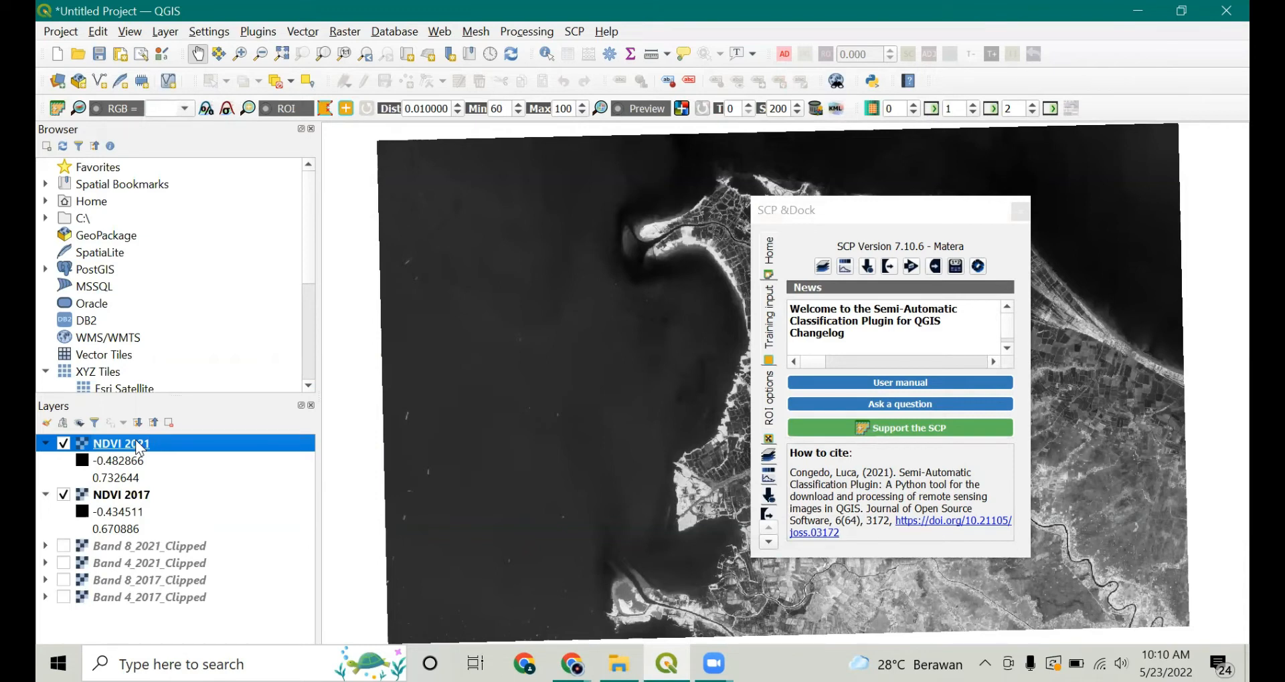
{"action": "left_click", "coordinate": [1020, 212]}
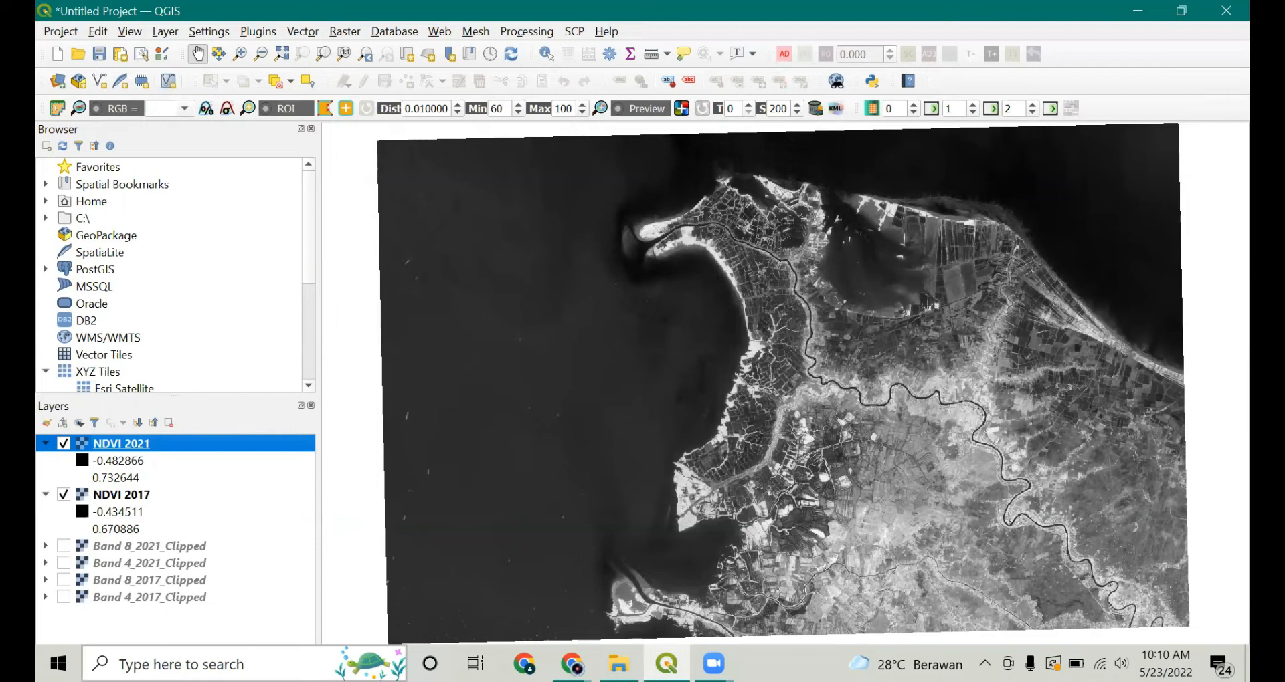
- Open Sticky Notes and review the Rumus NDVI note with its comparison formula and raster calculator documentation link
{"action": "key", "text": "super"}
{"action": "type", "text": "sti"}
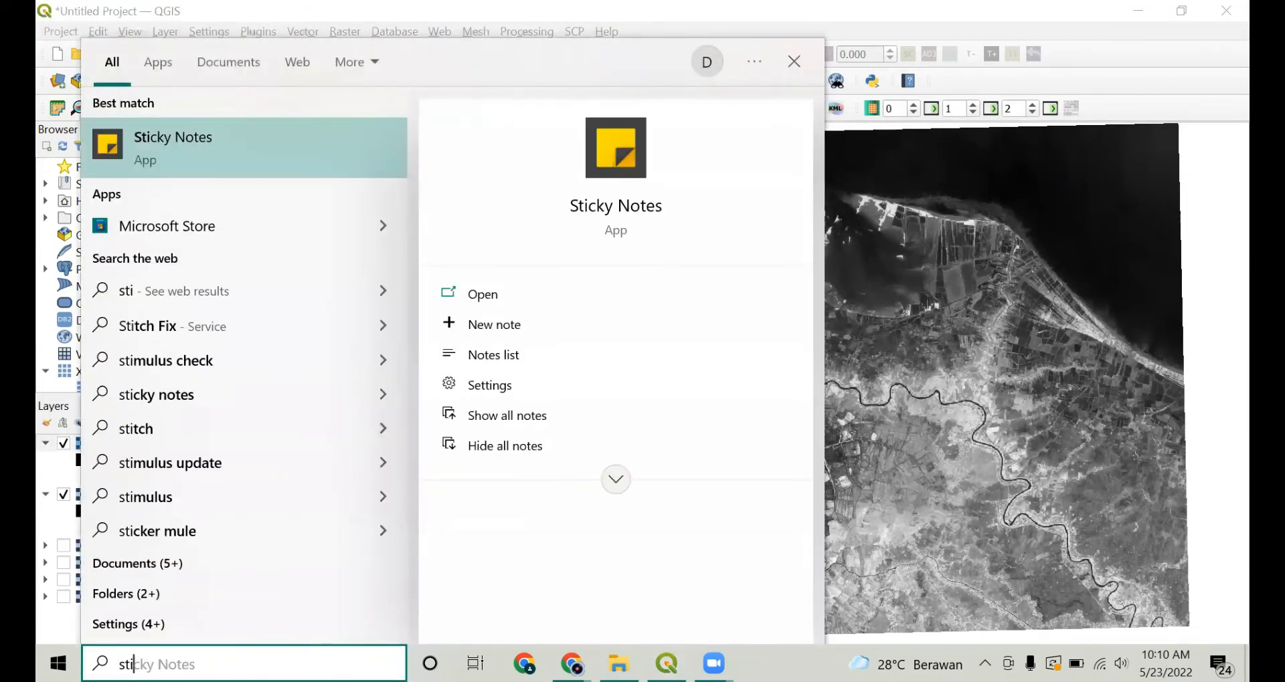
{"action": "left_click", "coordinate": [278, 163]}
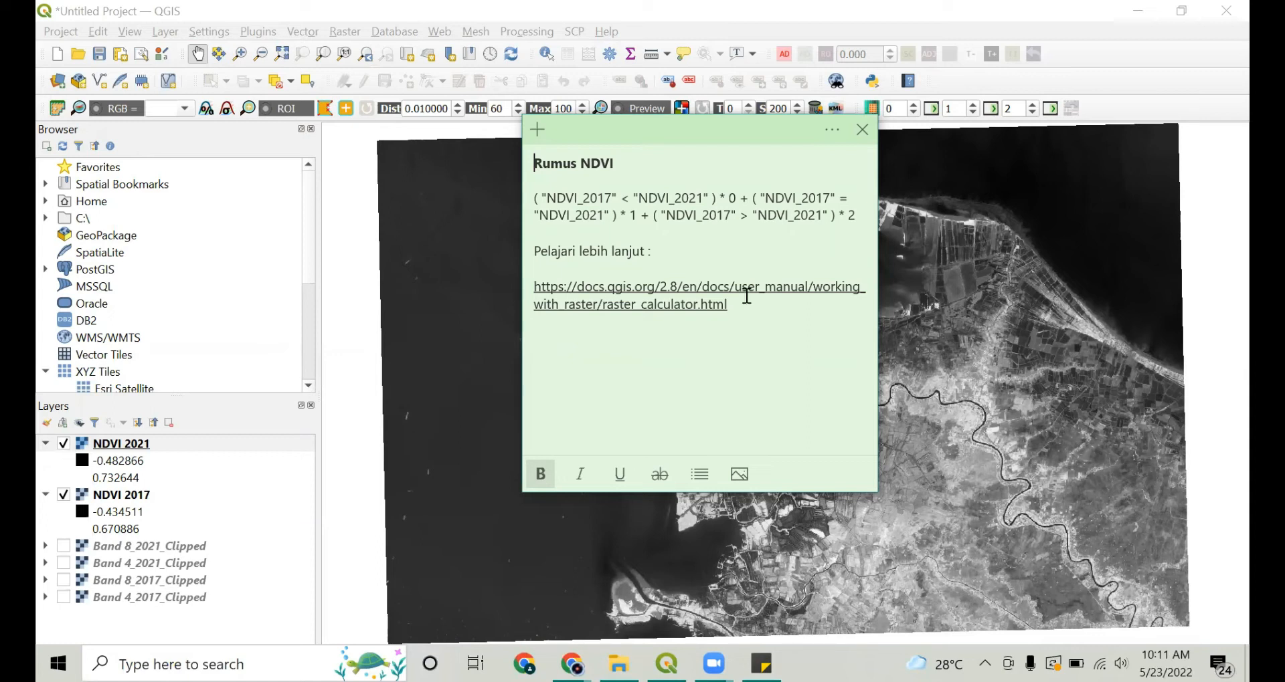
{"action": "left_click_drag", "start_coordinate": [534, 286], "coordinate": [738, 306]}
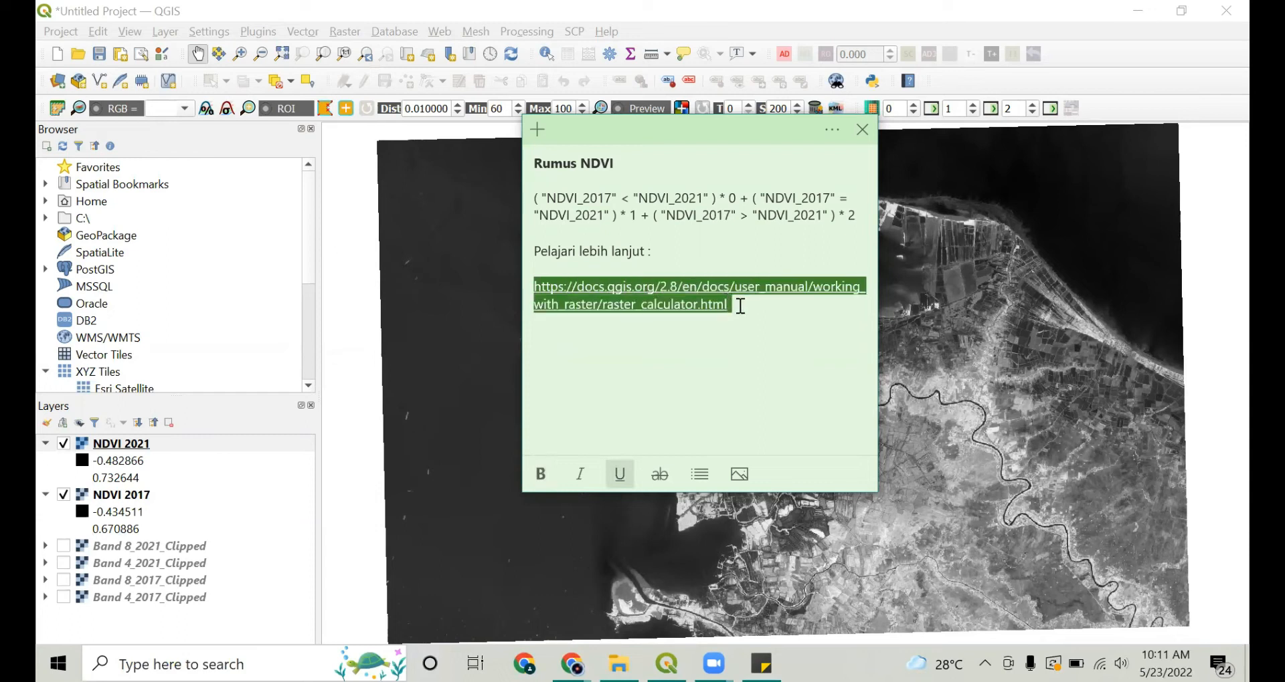
{"action": "left_click", "coordinate": [930, 153]}
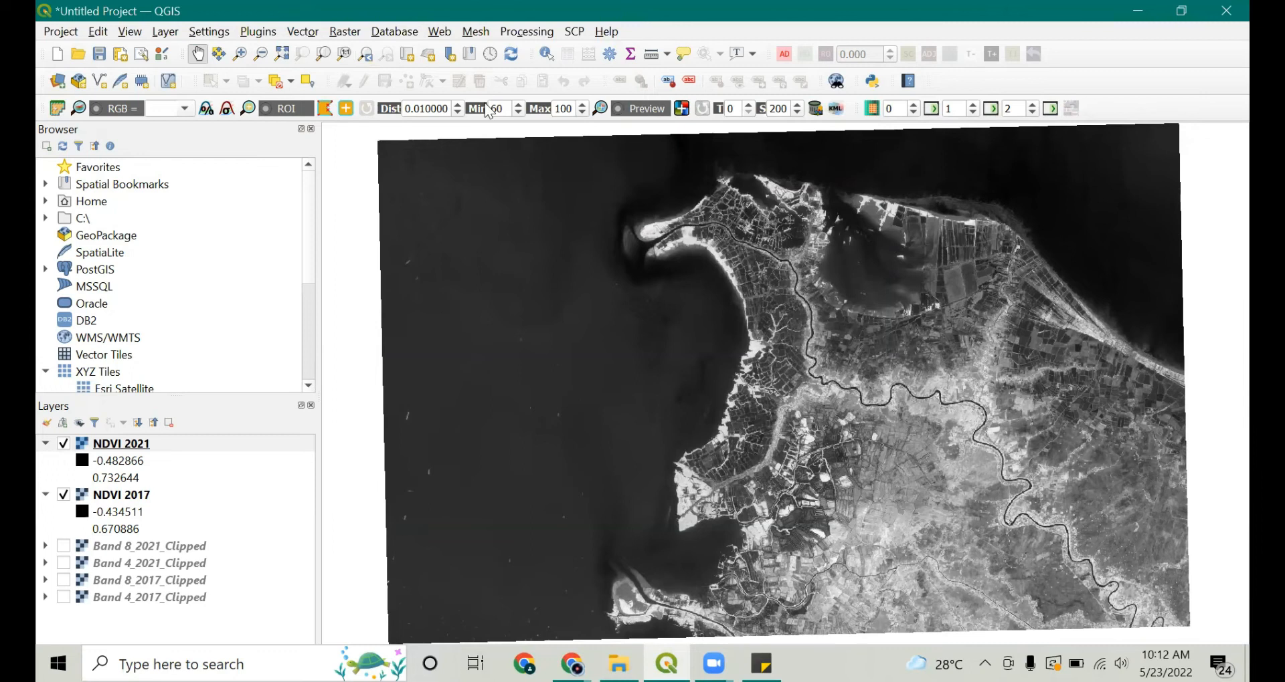
- In Raster Calculator, enter ( "NDVI_2017" < "NDVI_2021" ) * 0 + ( "NDVI_2017" = "NDVI_2021" ) * 1 + ( "NDVI_2017" > "NDVI_2021" ) * 2
{"action": "key", "text": "alt+r"}
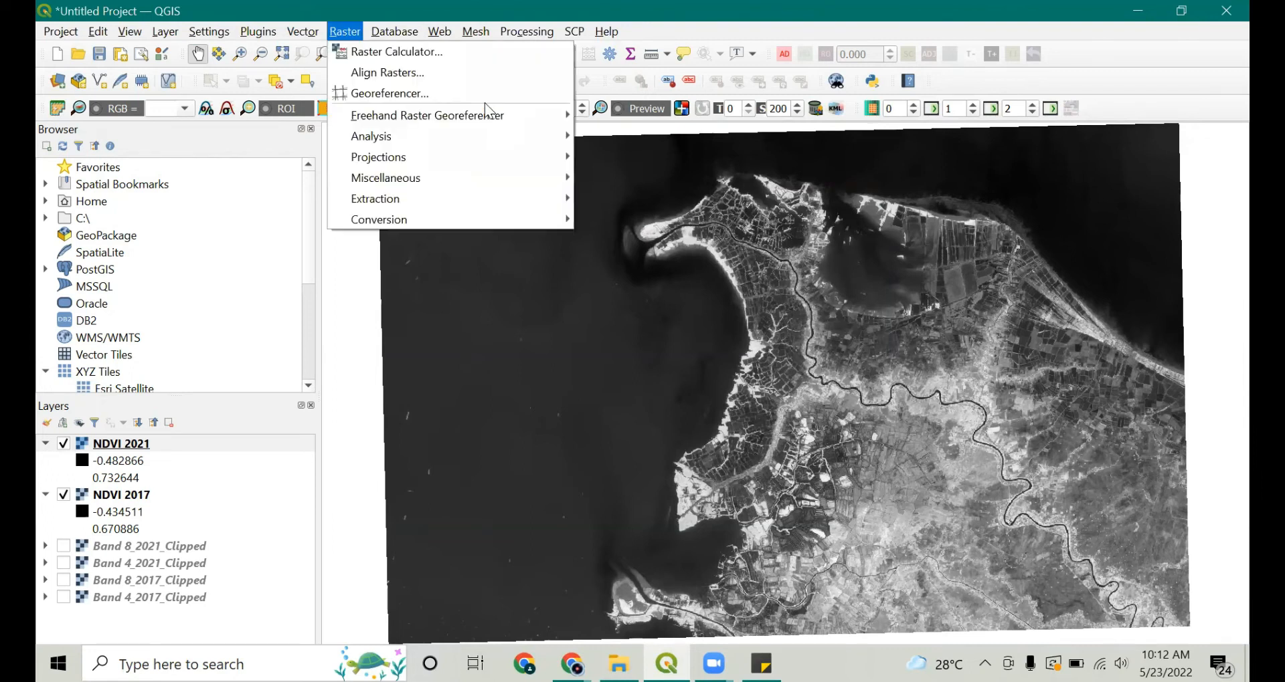
{"action": "left_click", "coordinate": [354, 54]}
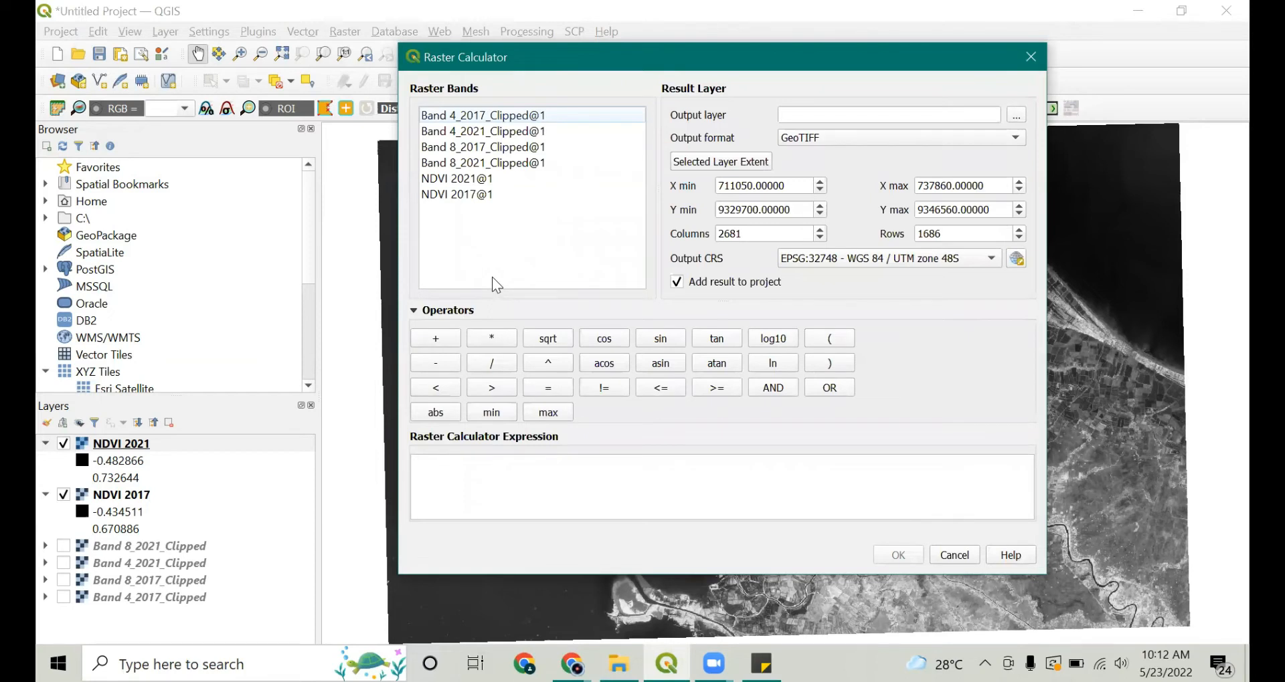
{"action": "left_click", "coordinate": [481, 462]}
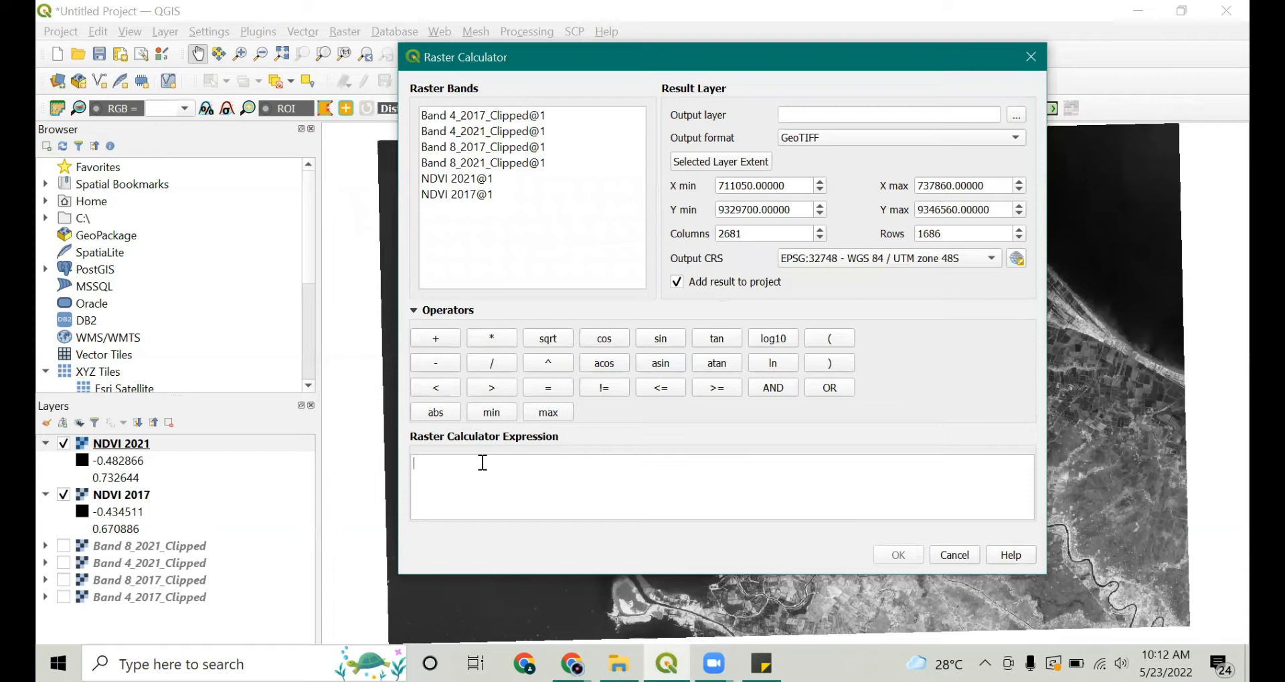
{"action": "type", "text": "( \"NDVI_2017\" < \"NDVI_2021\" ) * 0 + ( \"NDVI_2017\" = \"NDVI_2021\" ) * 1 + ( \"NDVI_2017\" > \"NDVI_2021\" ) * 2"}
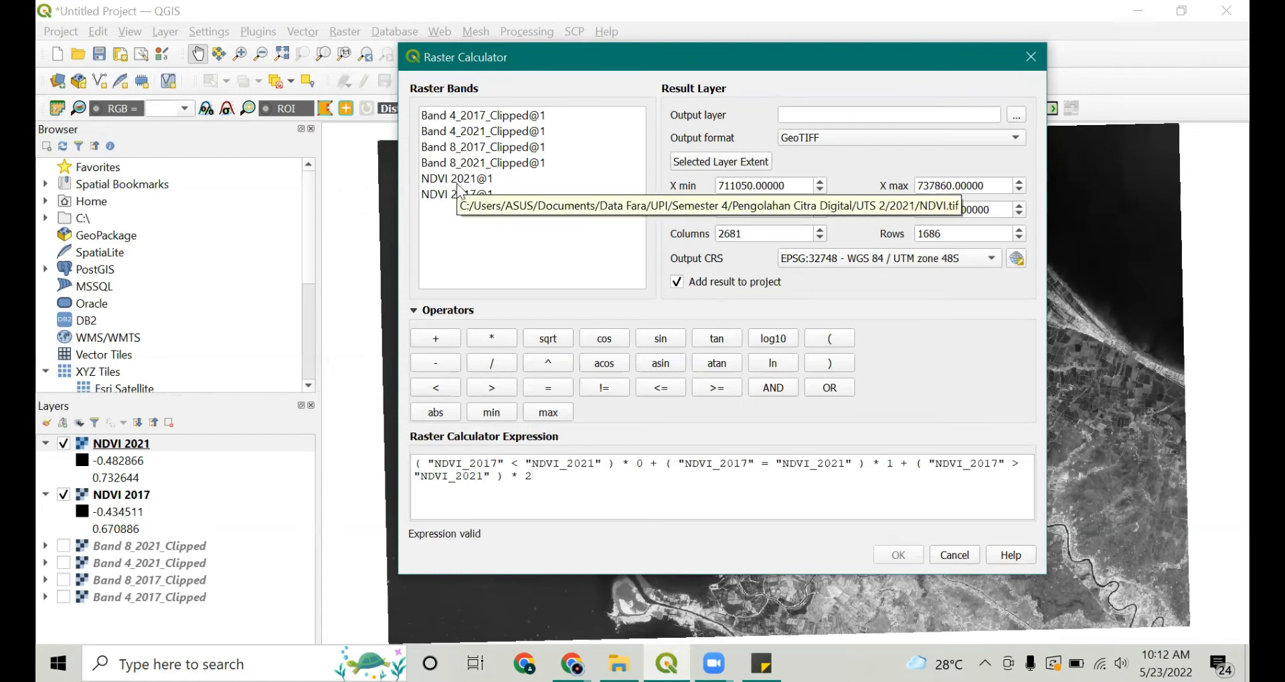
- Replace every NDVI_2017 and NDVI_2021 placeholder in the expression with the raster bands NDVI 2017@1 and NDVI 2021@1
{"action": "left_click_drag", "start_coordinate": [507, 462], "coordinate": [428, 463]}
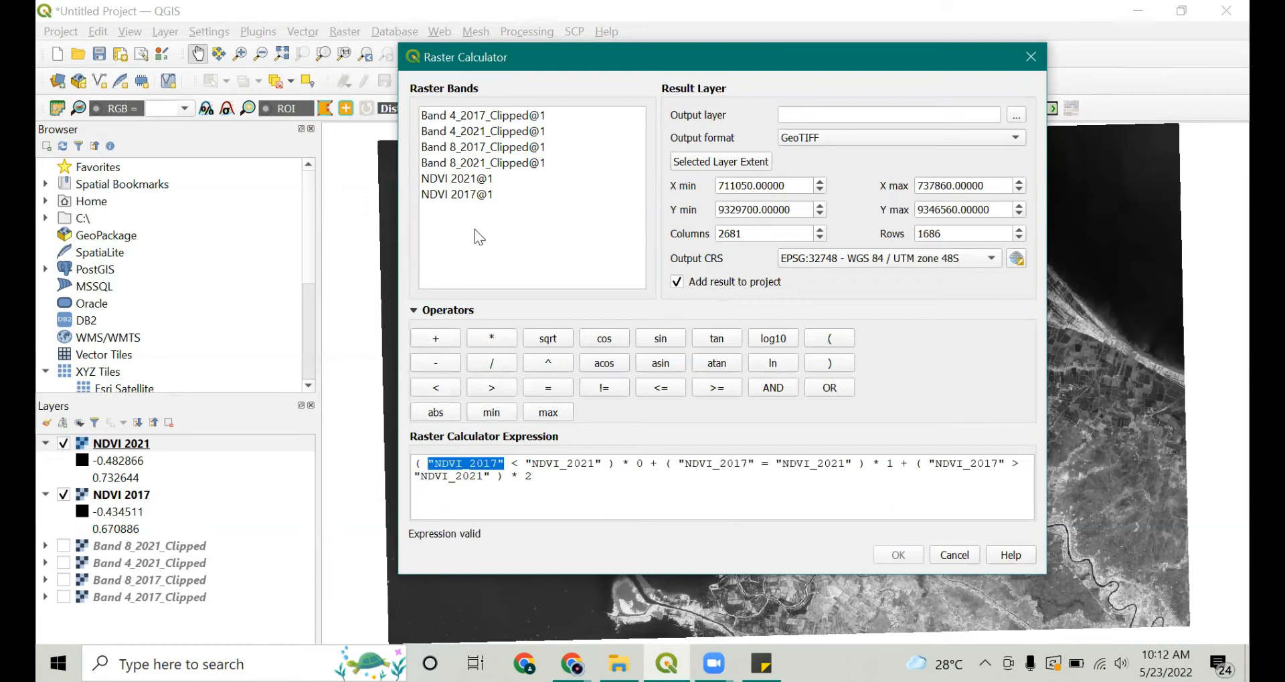
{"action": "double_click", "coordinate": [466, 194]}
{"action": "left_click_drag", "start_coordinate": [539, 463], "coordinate": [614, 463]}
{"action": "double_click", "coordinate": [471, 178]}
{"action": "left_click_drag", "start_coordinate": [706, 463], "coordinate": [894, 463]}
{"action": "double_click", "coordinate": [472, 192]}
{"action": "double_click", "coordinate": [525, 178]}
{"action": "left_click_drag", "start_coordinate": [416, 476], "coordinate": [566, 476]}
{"action": "double_click", "coordinate": [461, 194]}
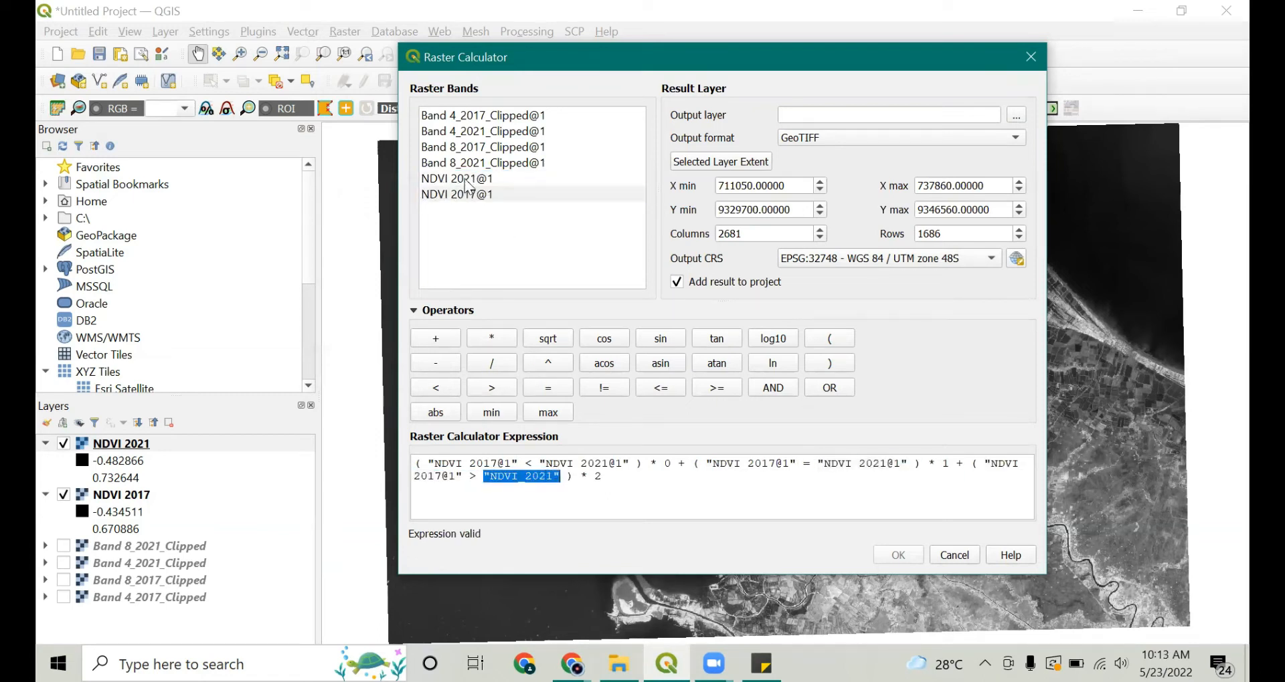
{"action": "double_click", "coordinate": [465, 180]}
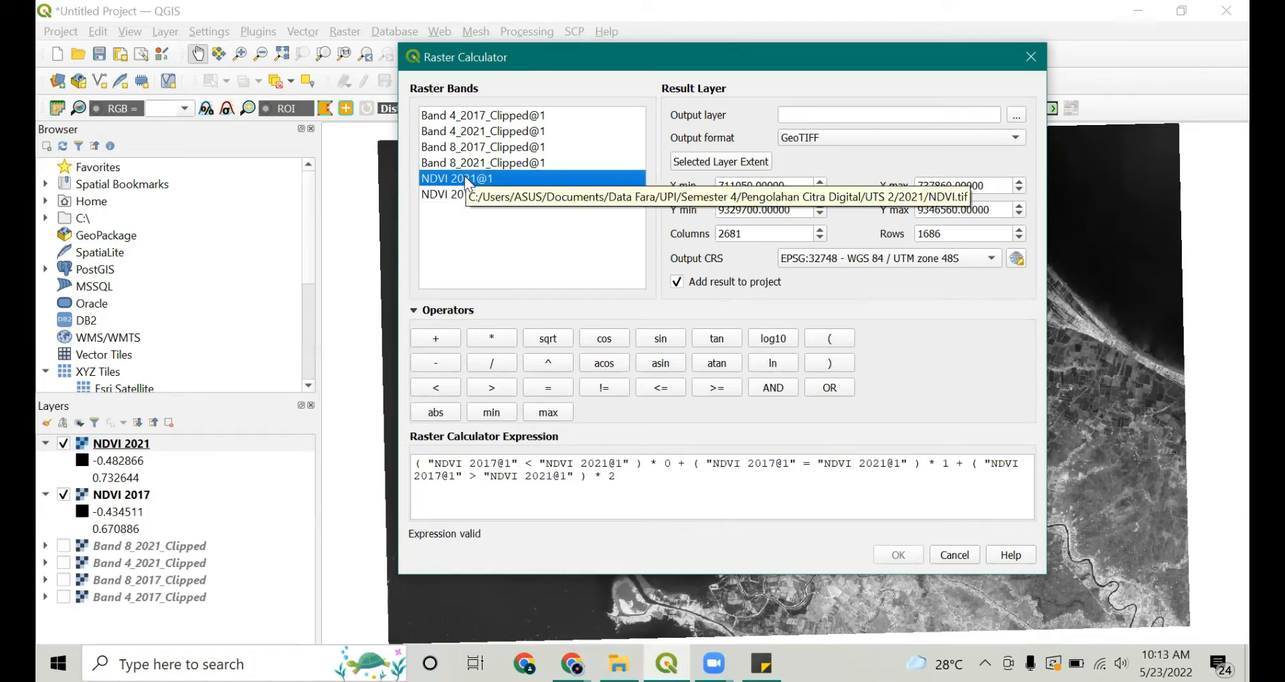
- Run the raster calculation with output file NDVI2017-2021 in the UTS 2 folder, and collapse the NDVI 2021 and NDVI 2017 legends
{"action": "left_click", "coordinate": [1016, 116]}
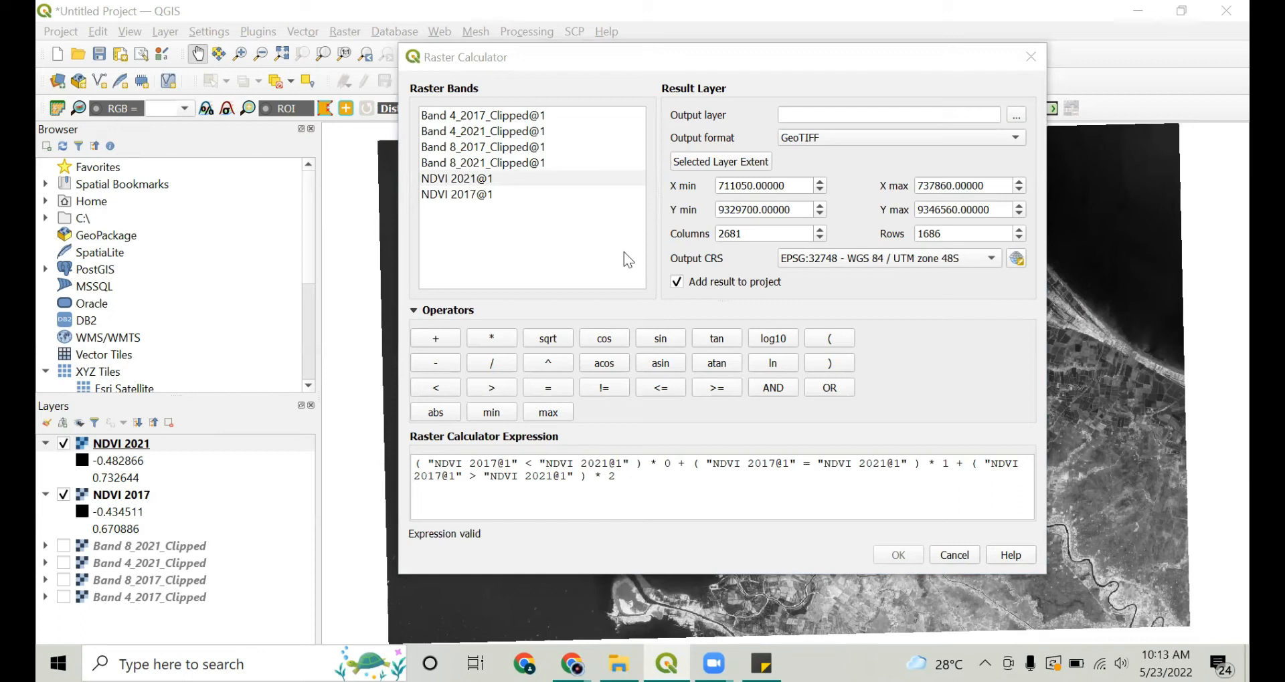
{"action": "left_click", "coordinate": [1015, 116]}
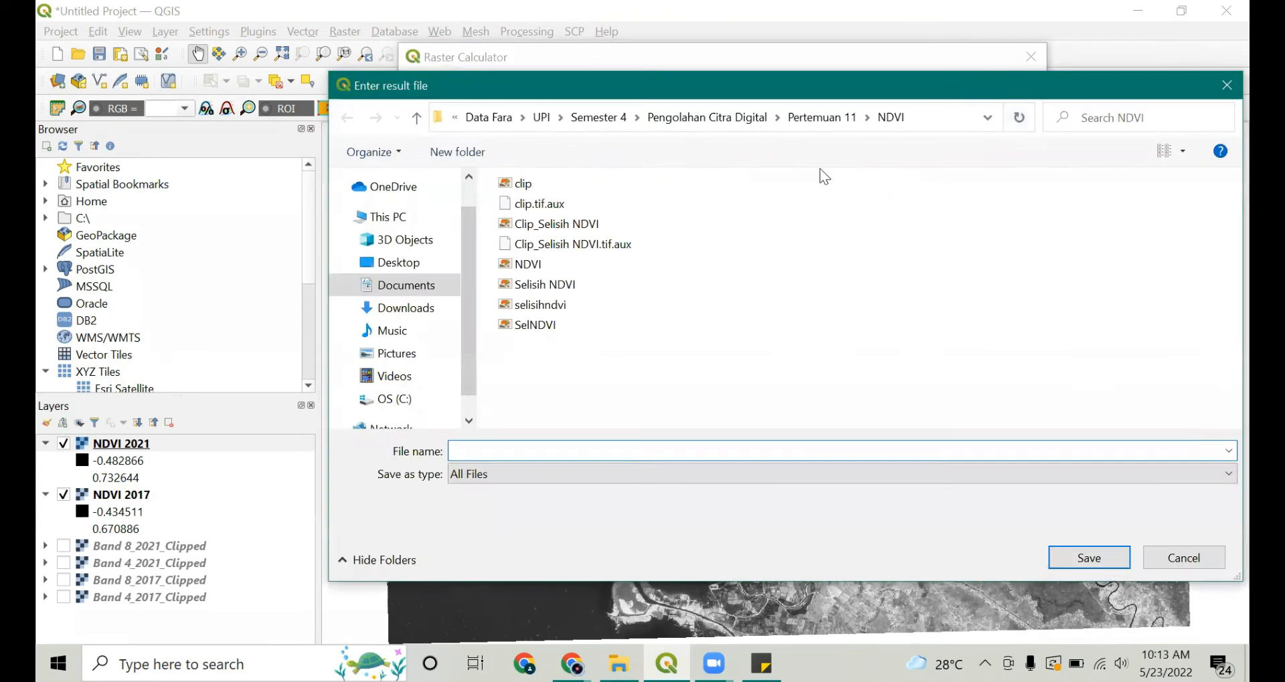
{"action": "left_click", "coordinate": [740, 120]}
{"action": "double_click", "coordinate": [557, 373]}
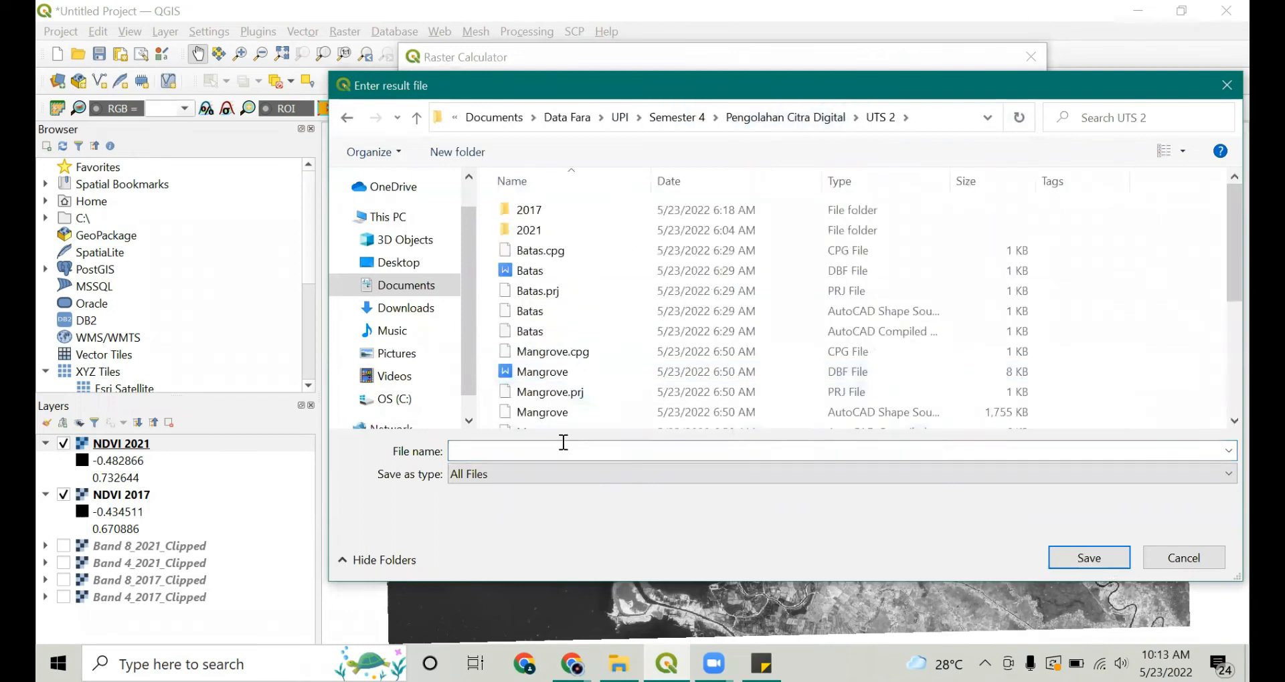
{"action": "type", "text": "ND"}
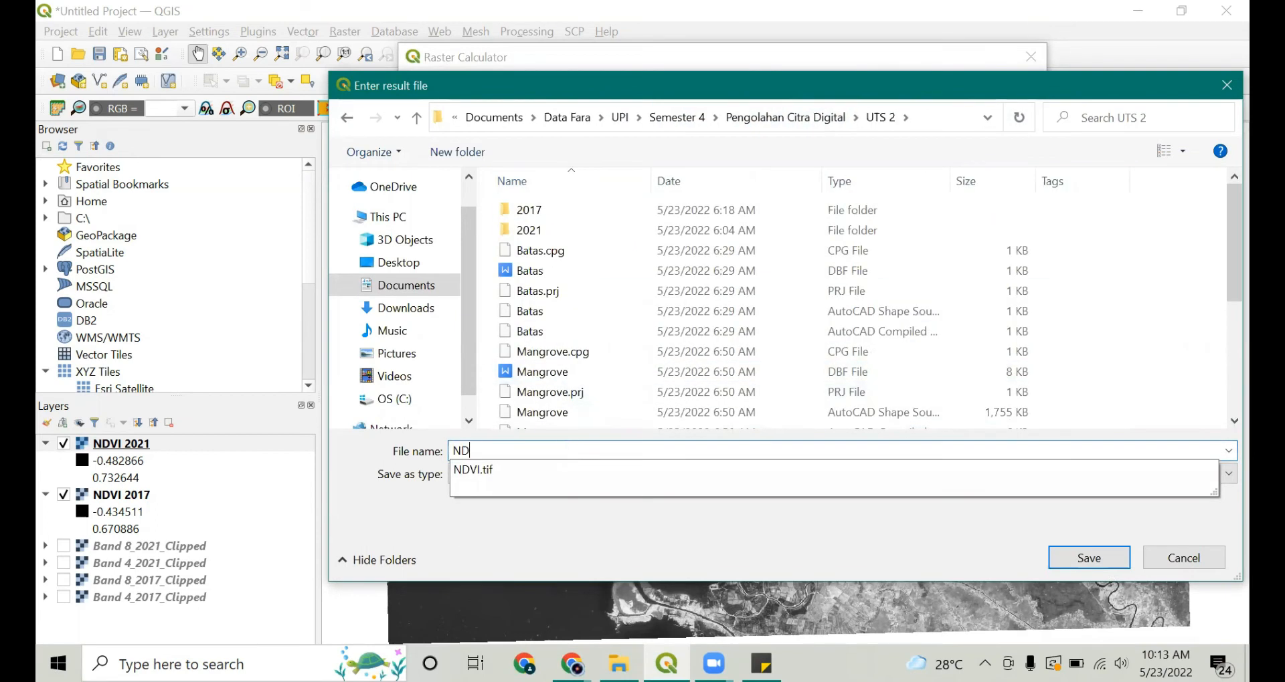
{"action": "type", "text": "VI2017-2021"}
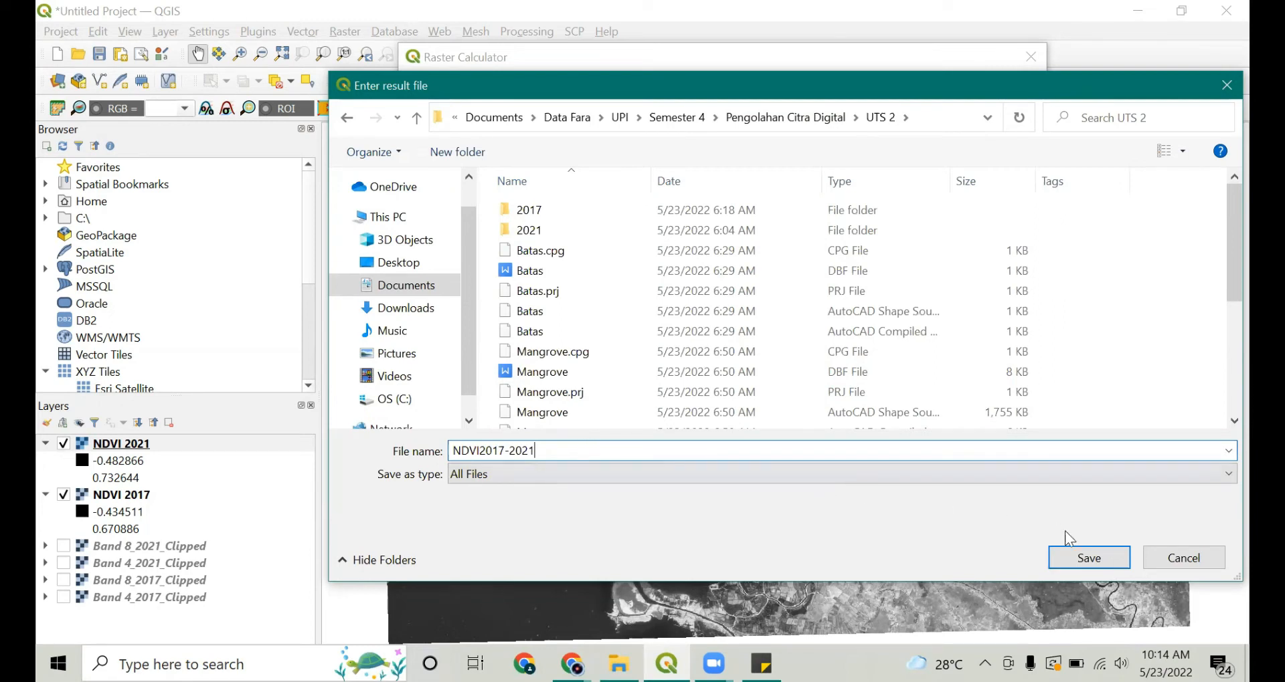
{"action": "left_click", "coordinate": [1079, 559]}
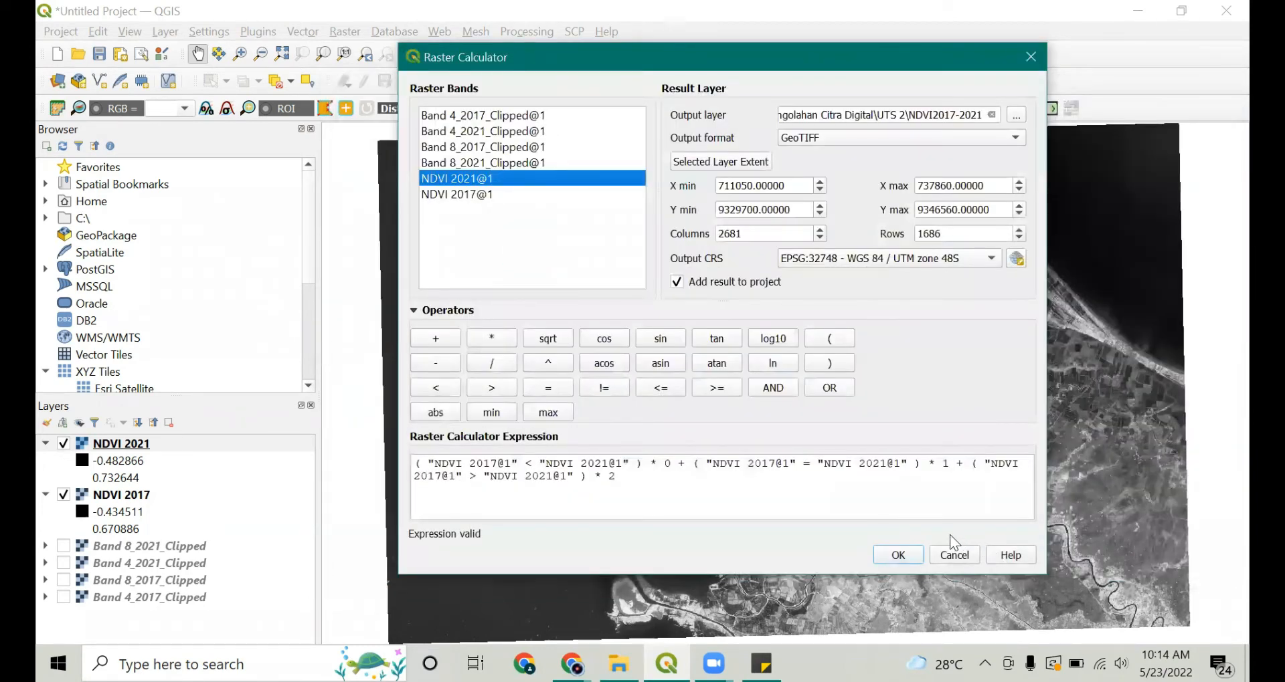
{"action": "left_click", "coordinate": [898, 555]}
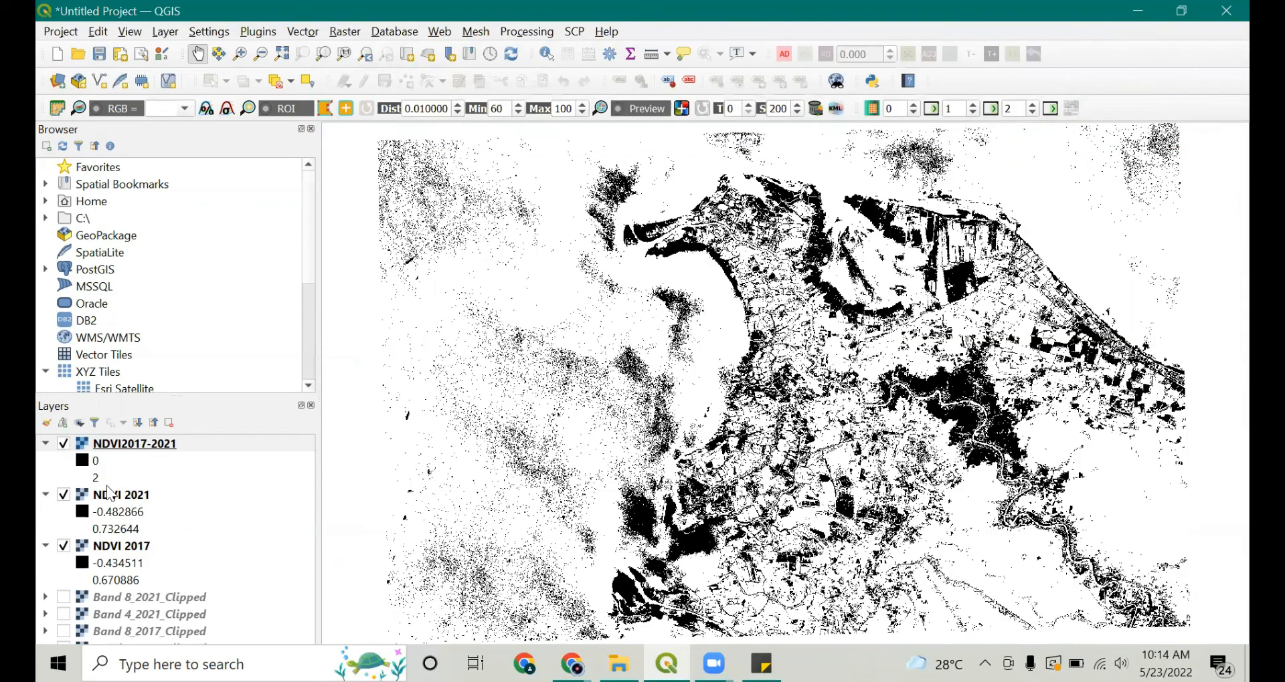
{"action": "left_click", "coordinate": [45, 495]}
{"action": "left_click", "coordinate": [45, 509]}
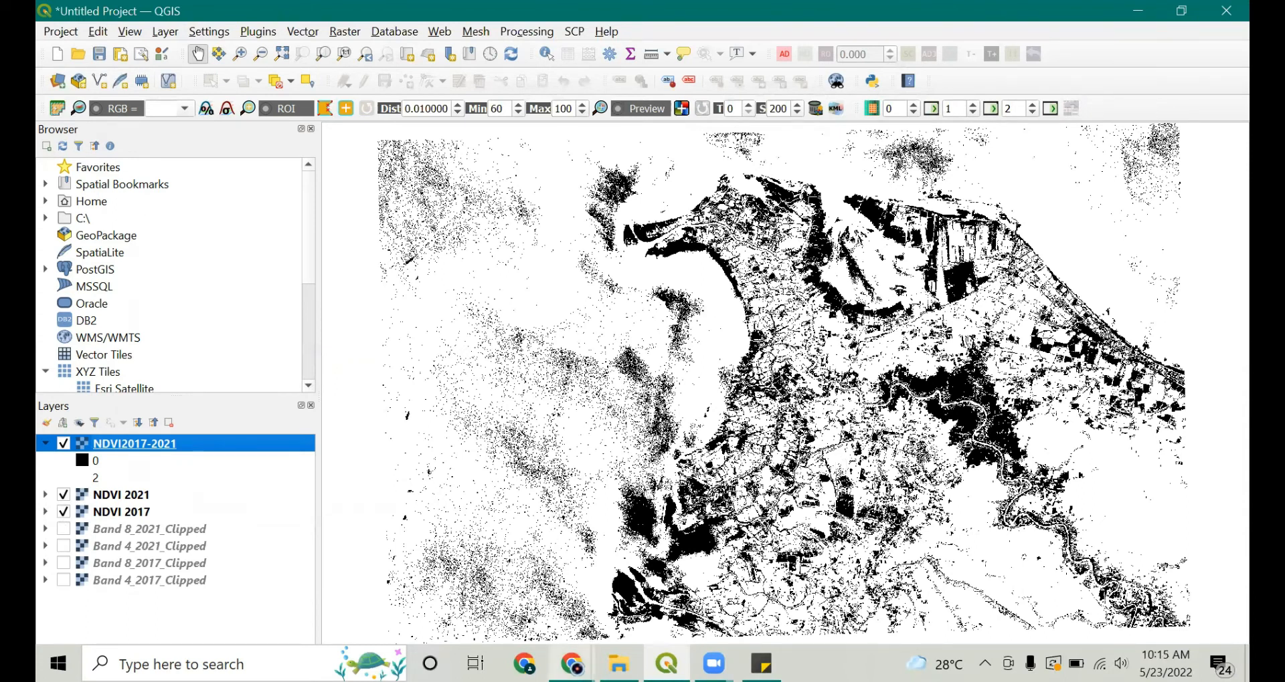
- Switch to Chrome and examine the Mangrove map of Indonesia on the LAPAN site around Borneo and Sumatra
{"action": "mouse_move", "coordinate": [572, 664]}
{"action": "left_click", "coordinate": [621, 597]}
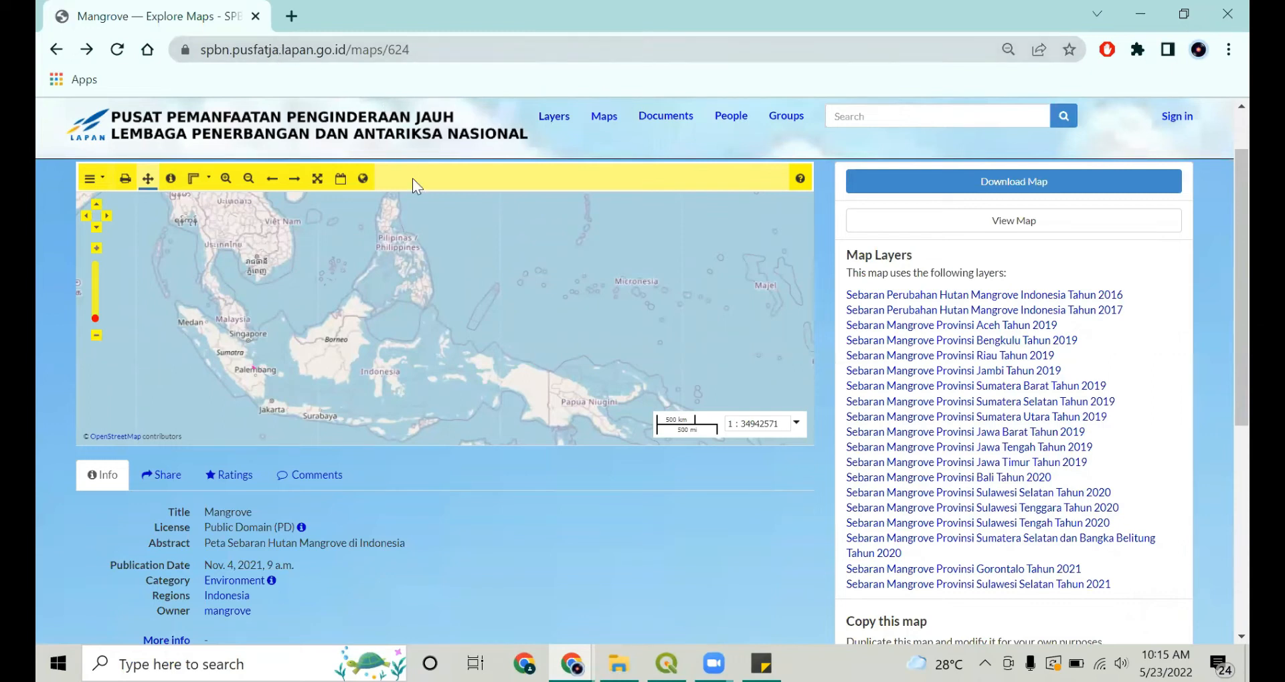
{"action": "scroll", "coordinate": [373, 291], "scroll_direction": "up", "scroll_amount": 1}
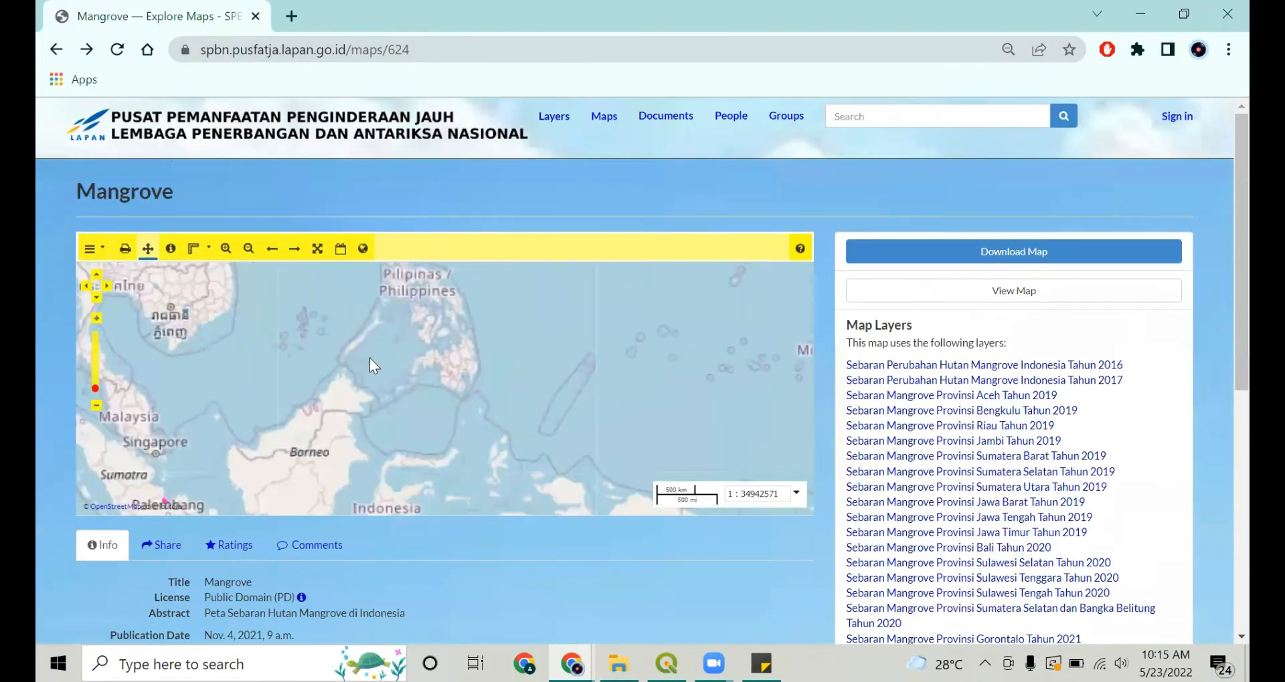
{"action": "scroll", "coordinate": [369, 359], "scroll_direction": "up", "scroll_amount": 1}
{"action": "scroll", "coordinate": [342, 413], "scroll_direction": "up", "scroll_amount": 1}
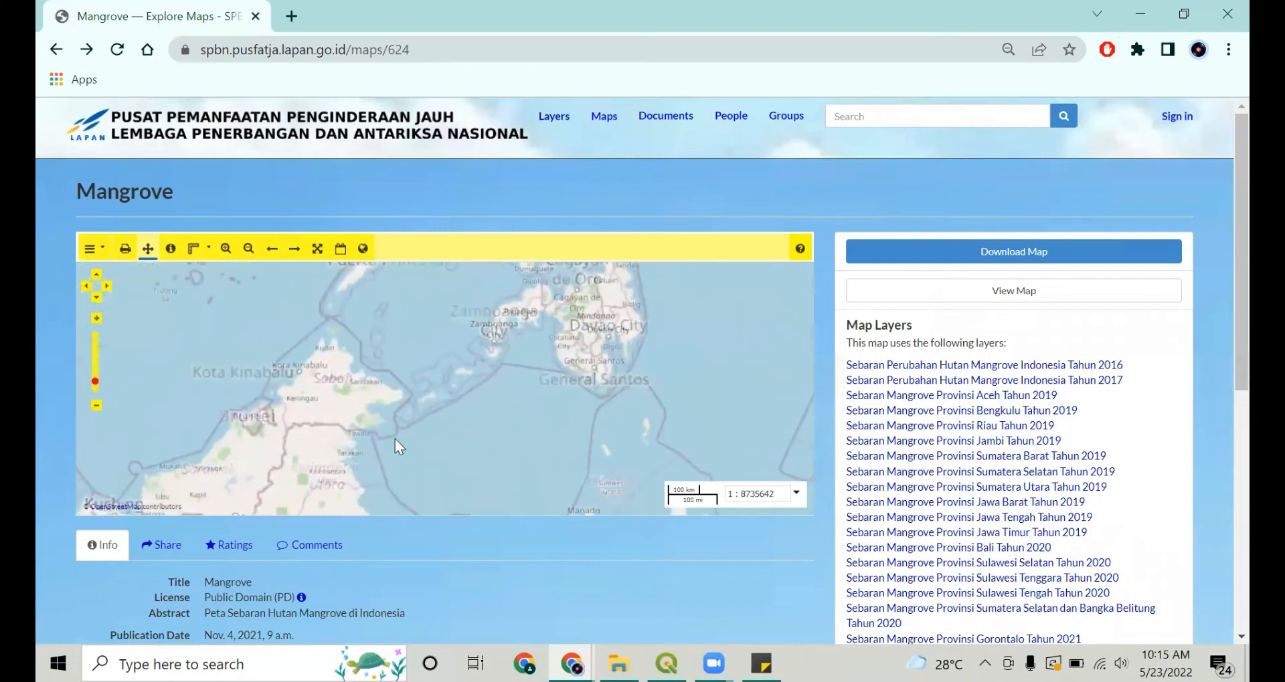
{"action": "left_click_drag", "start_coordinate": [317, 428], "coordinate": [514, 336]}
{"action": "left_click_drag", "start_coordinate": [467, 395], "coordinate": [527, 334]}
{"action": "left_click_drag", "start_coordinate": [506, 387], "coordinate": [566, 379]}
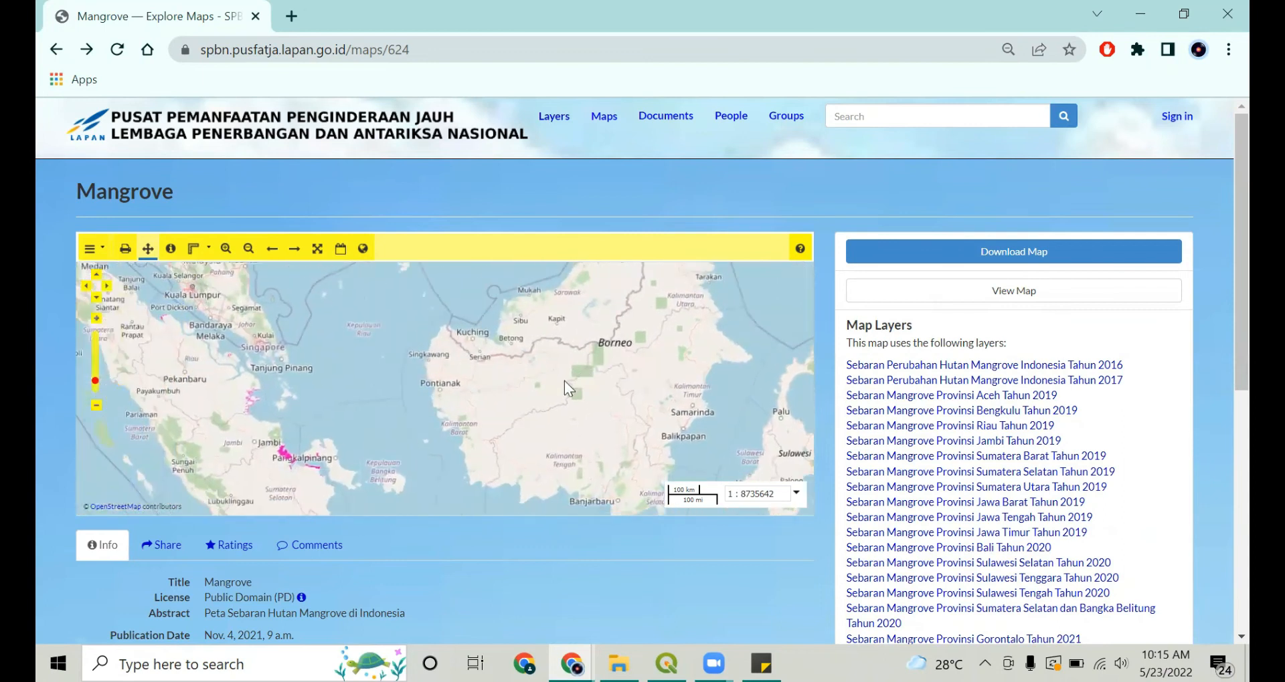
{"action": "left_click_drag", "start_coordinate": [421, 438], "coordinate": [499, 387]}
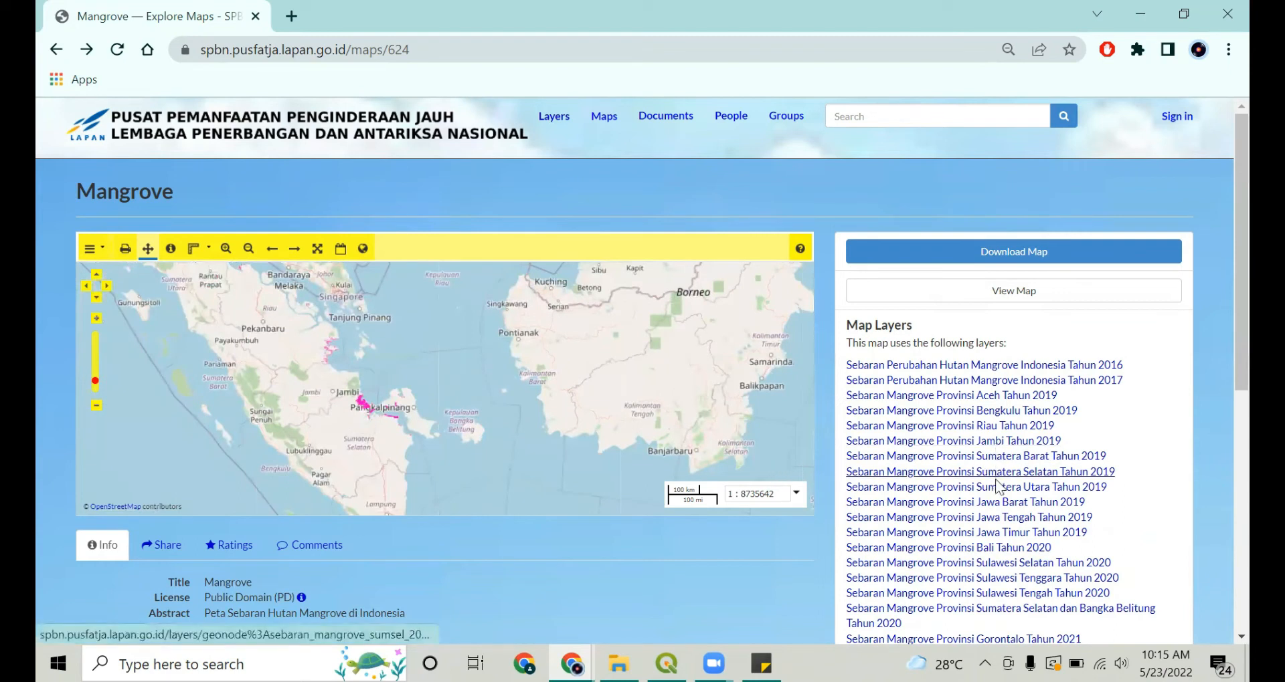
- Open the Sebaran Mangrove Provinsi Jawa Barat Tahun 2019 layer and examine the mangrove areas along the coast east of Jakarta
{"action": "left_click", "coordinate": [981, 511]}
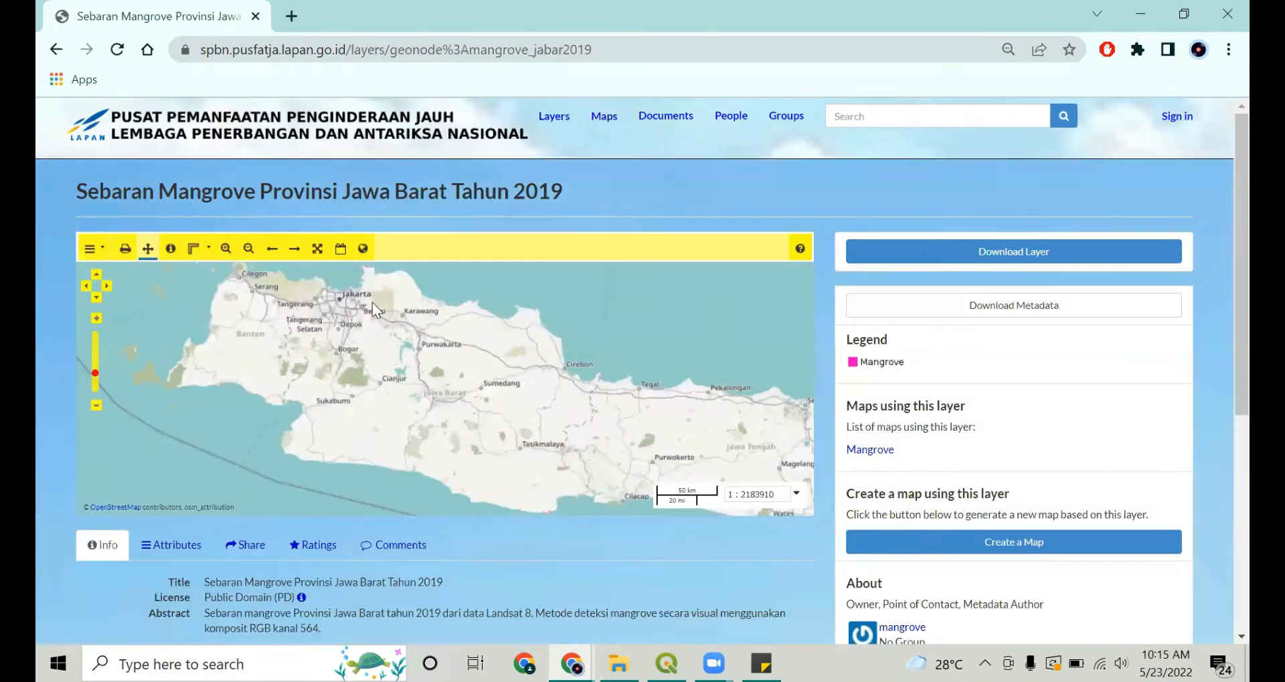
{"action": "scroll", "coordinate": [369, 301], "scroll_direction": "up", "scroll_amount": 2}
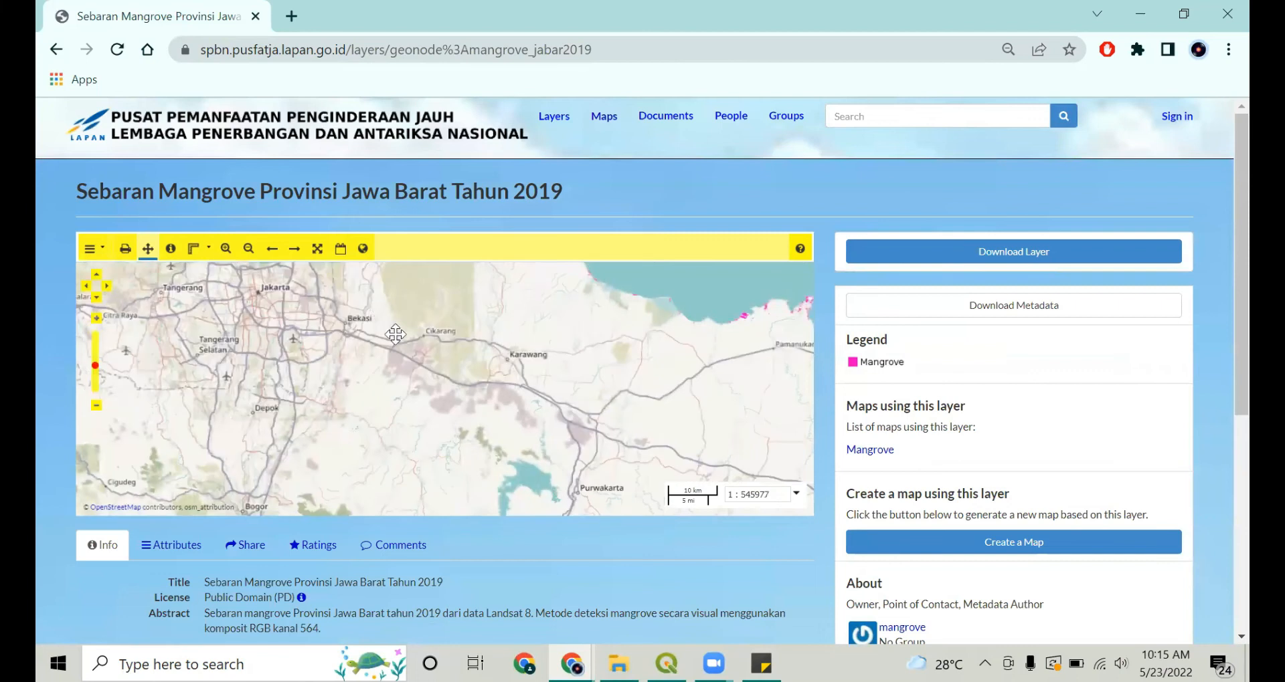
{"action": "left_click_drag", "start_coordinate": [549, 368], "coordinate": [589, 499]}
{"action": "scroll", "coordinate": [455, 348], "scroll_direction": "up", "scroll_amount": 1}
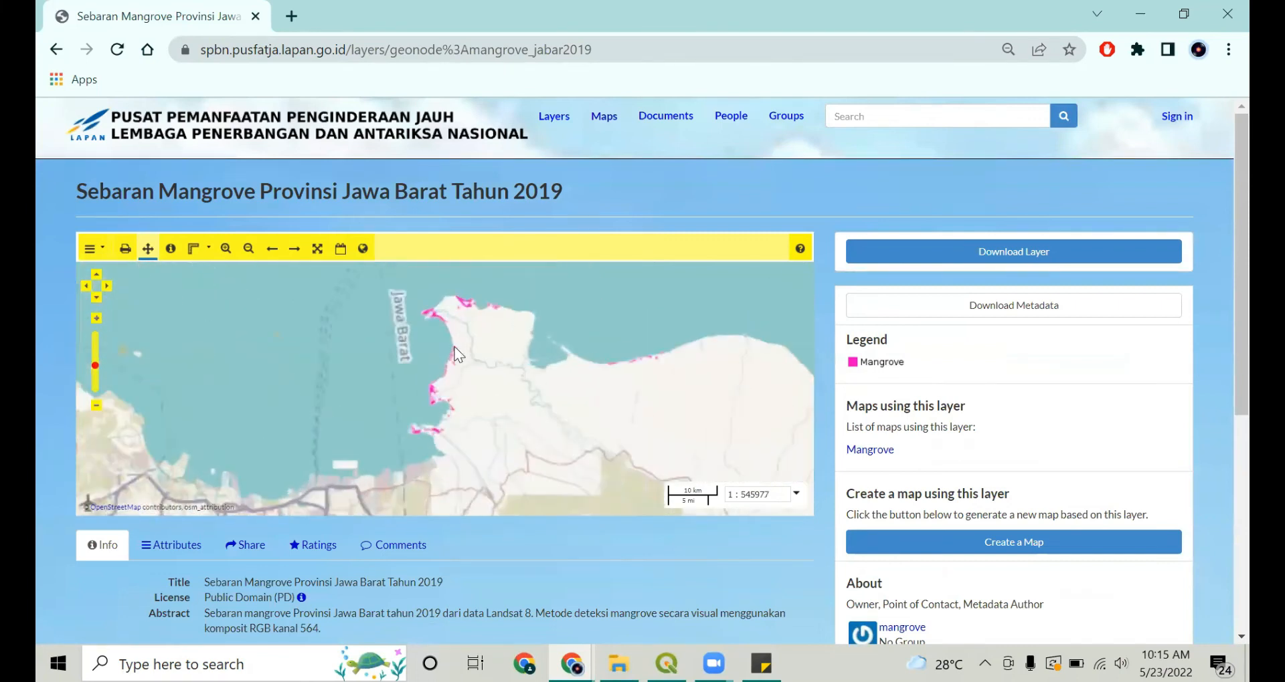
{"action": "scroll", "coordinate": [443, 367], "scroll_direction": "up", "scroll_amount": 1}
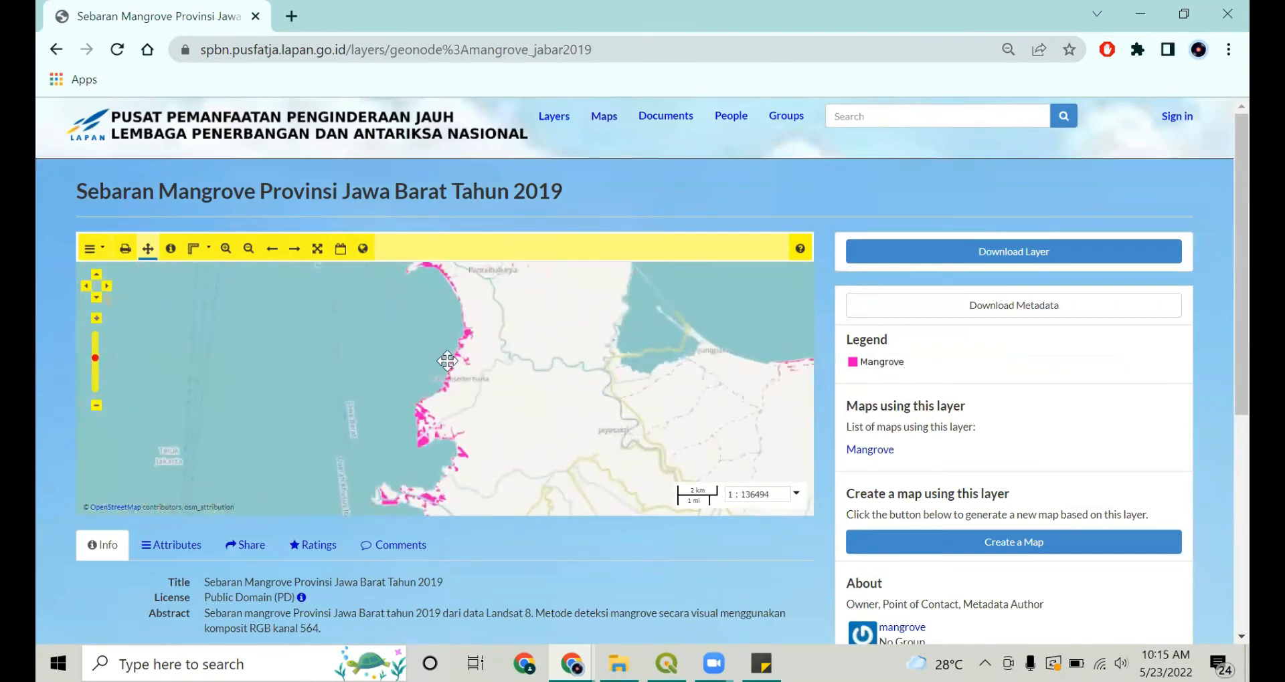
{"action": "left_click_drag", "start_coordinate": [443, 353], "coordinate": [288, 349]}
{"action": "left_click_drag", "start_coordinate": [685, 414], "coordinate": [462, 396]}
{"action": "left_click_drag", "start_coordinate": [675, 376], "coordinate": [516, 334]}
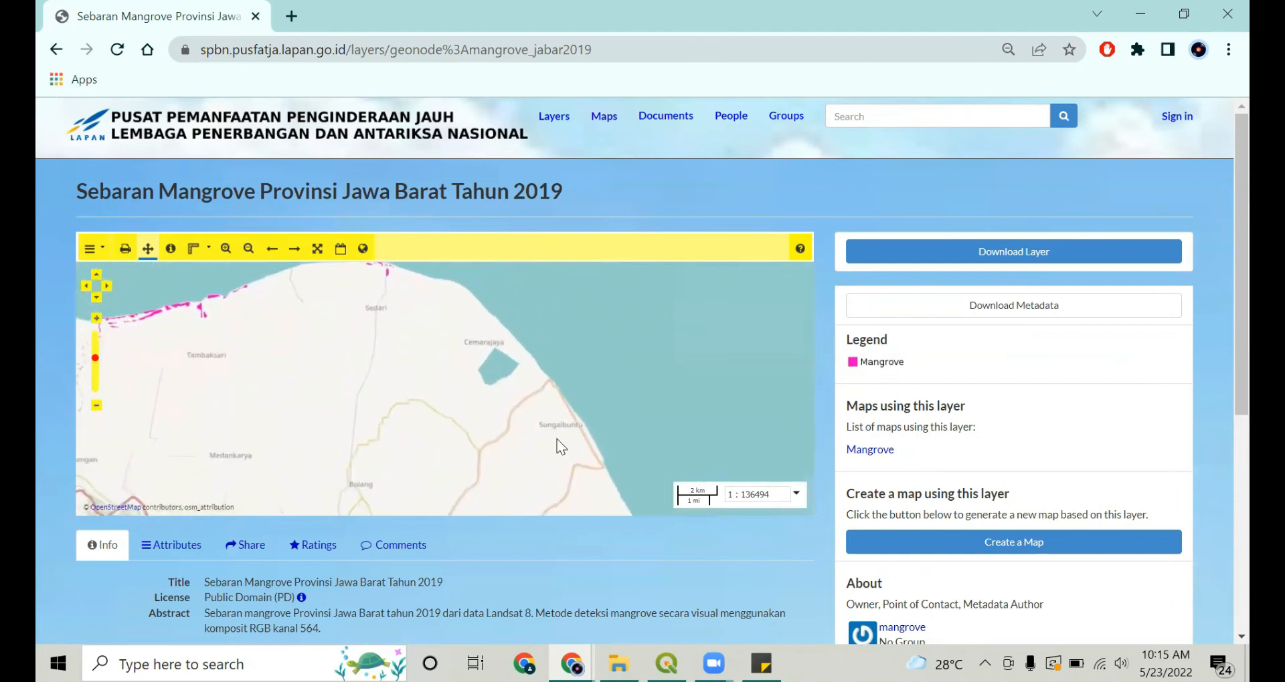
{"action": "left_click_drag", "start_coordinate": [557, 439], "coordinate": [479, 334]}
{"action": "left_click_drag", "start_coordinate": [519, 425], "coordinate": [496, 384]}
{"action": "scroll", "coordinate": [539, 448], "scroll_direction": "down", "scroll_amount": 2}
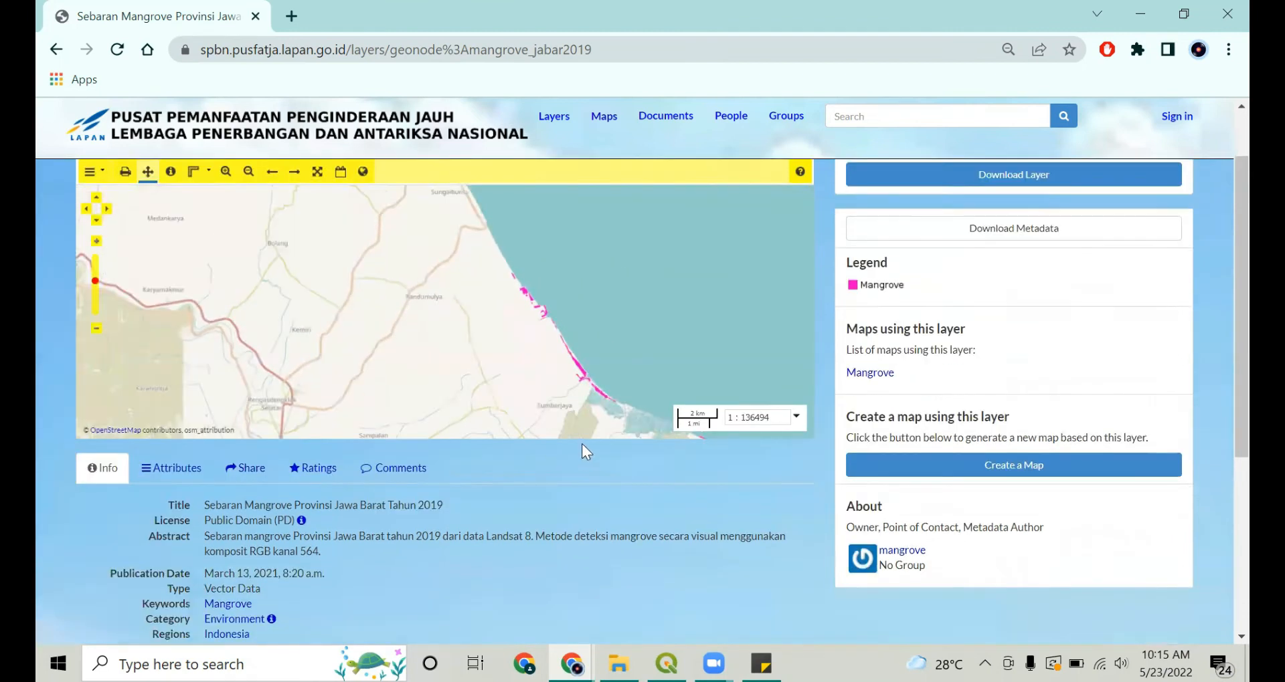
- Examine the West Java mangrove distribution from Jakarta's bay up to the cape around Pantaibahagia
{"action": "left_click_drag", "start_coordinate": [505, 341], "coordinate": [368, 287]}
{"action": "left_click_drag", "start_coordinate": [572, 317], "coordinate": [612, 320]}
{"action": "left_click_drag", "start_coordinate": [166, 278], "coordinate": [495, 295]}
{"action": "left_click_drag", "start_coordinate": [301, 306], "coordinate": [579, 388]}
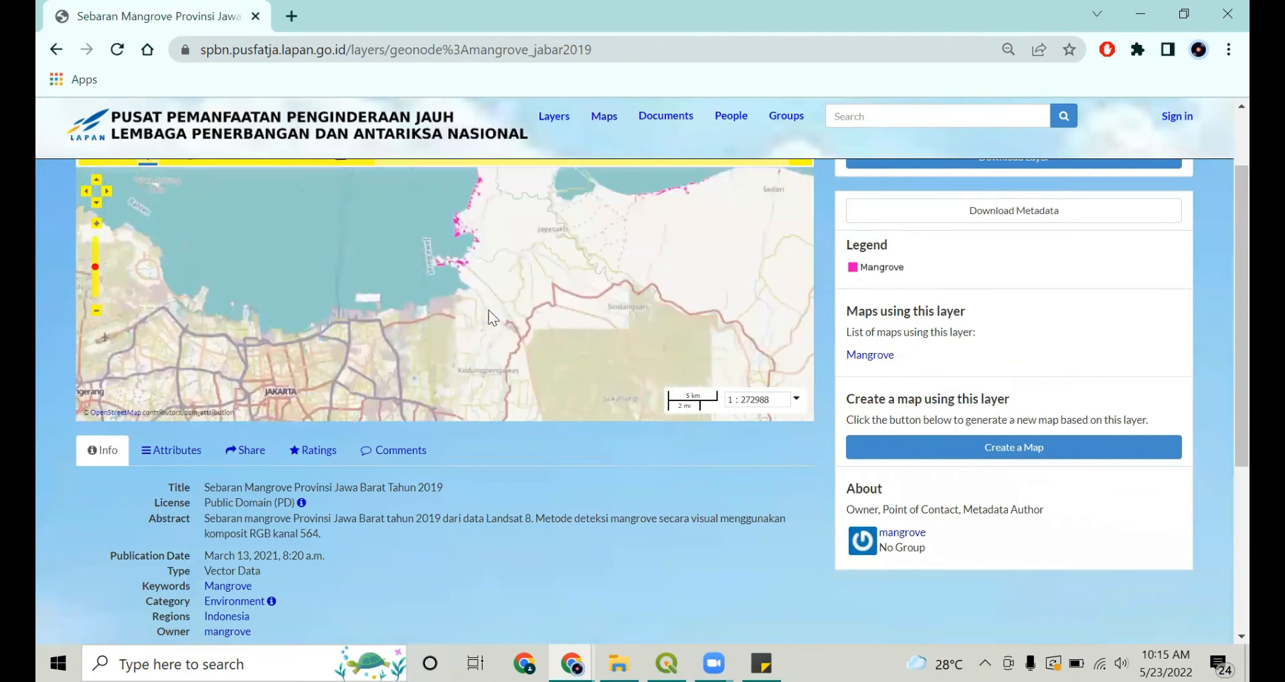
{"action": "left_click_drag", "start_coordinate": [368, 294], "coordinate": [496, 325]}
{"action": "left_click_drag", "start_coordinate": [612, 261], "coordinate": [542, 344]}
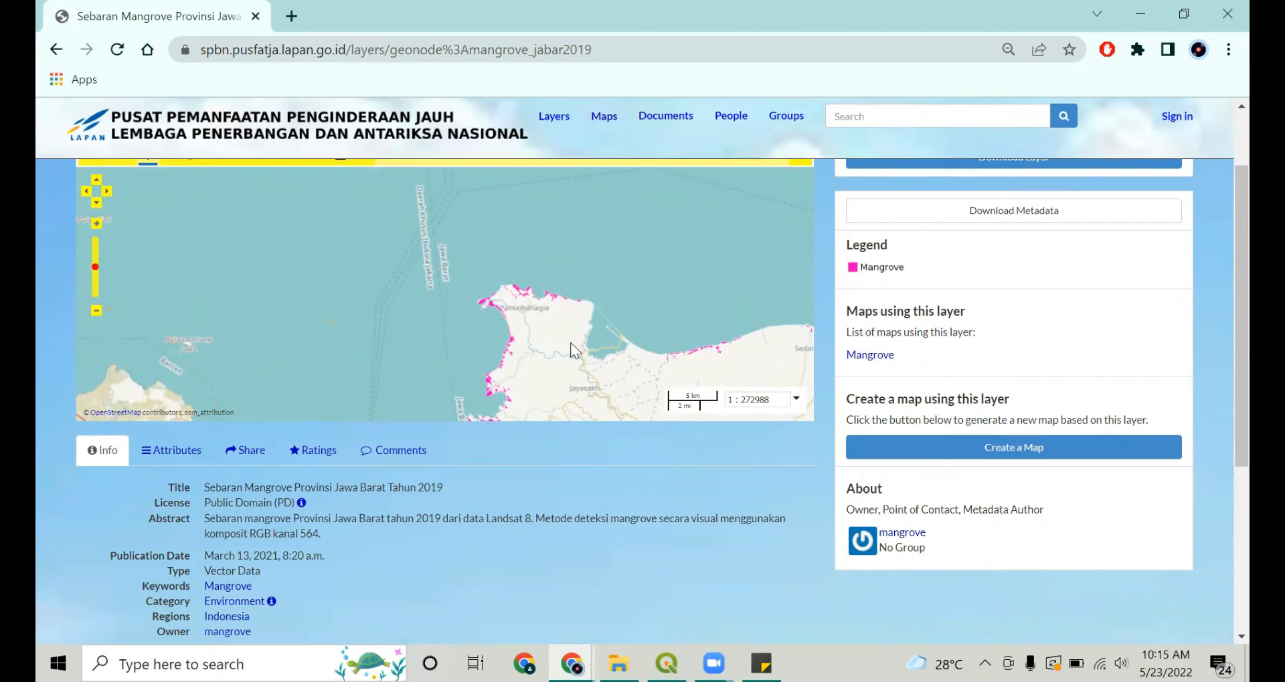
{"action": "left_click_drag", "start_coordinate": [567, 368], "coordinate": [565, 303]}
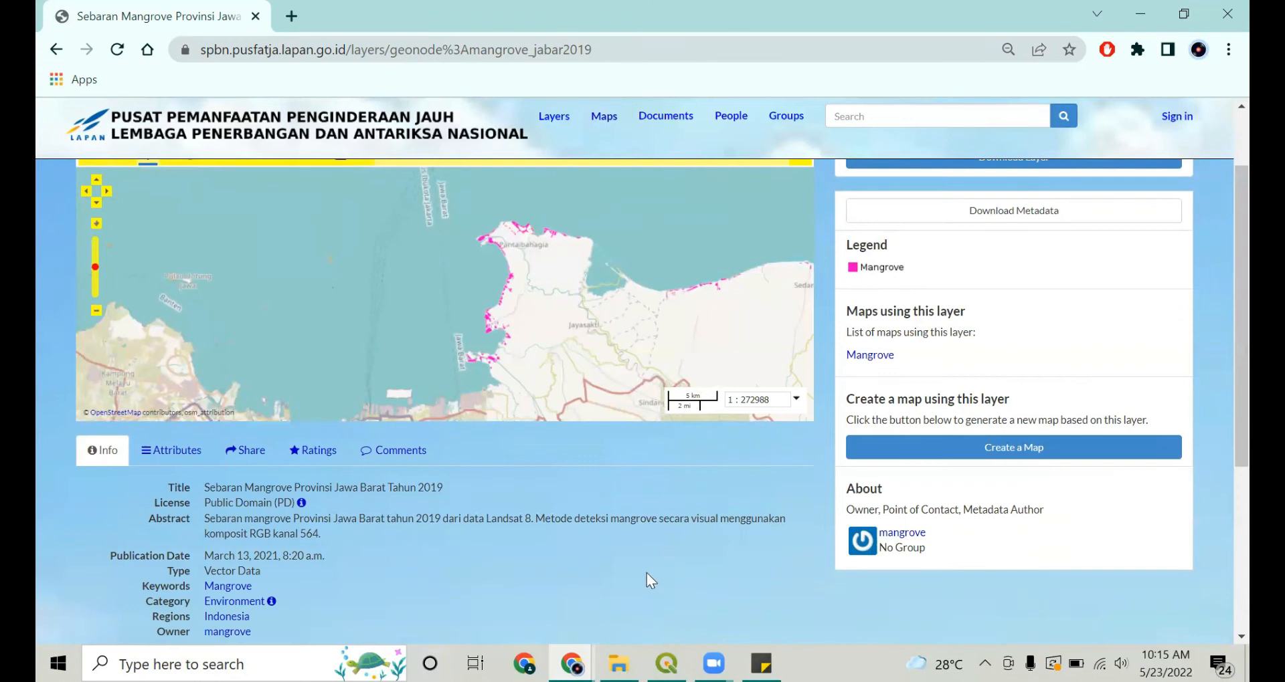
- Switch to QGIS and add the Mangrove.shp vector dataset from the UTS 2 folder to the project
{"action": "left_click", "coordinate": [666, 664]}
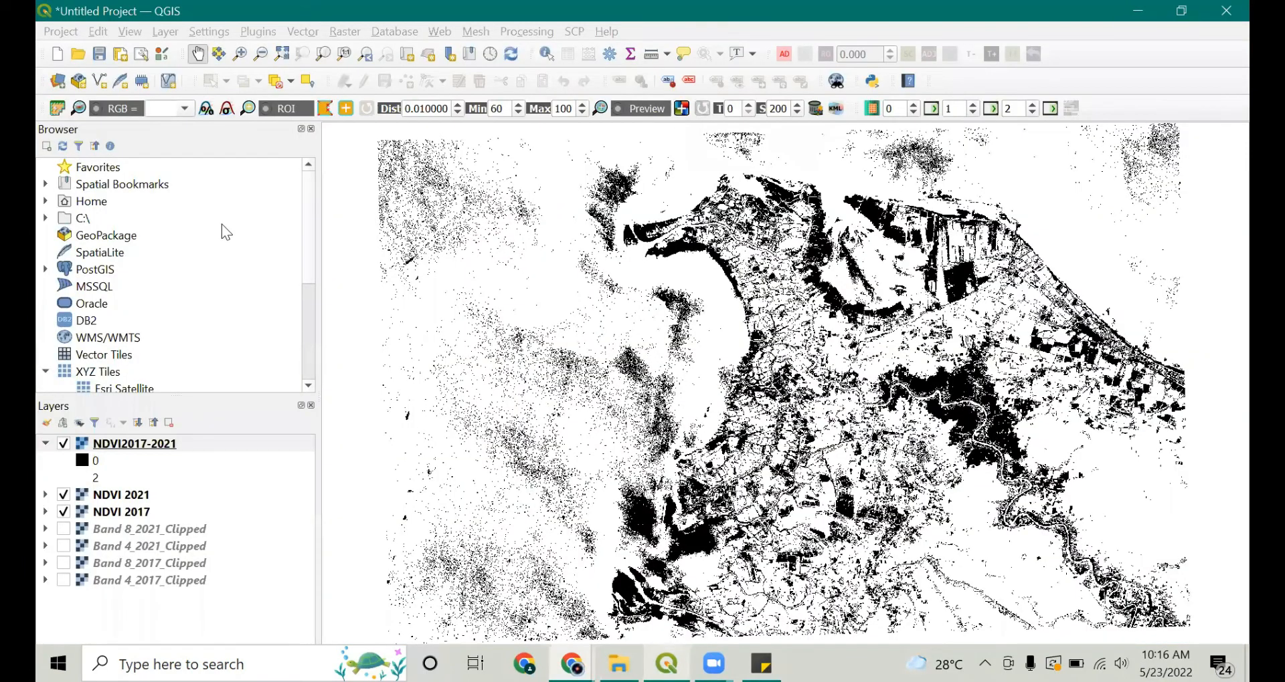
{"action": "left_click", "coordinate": [166, 32]}
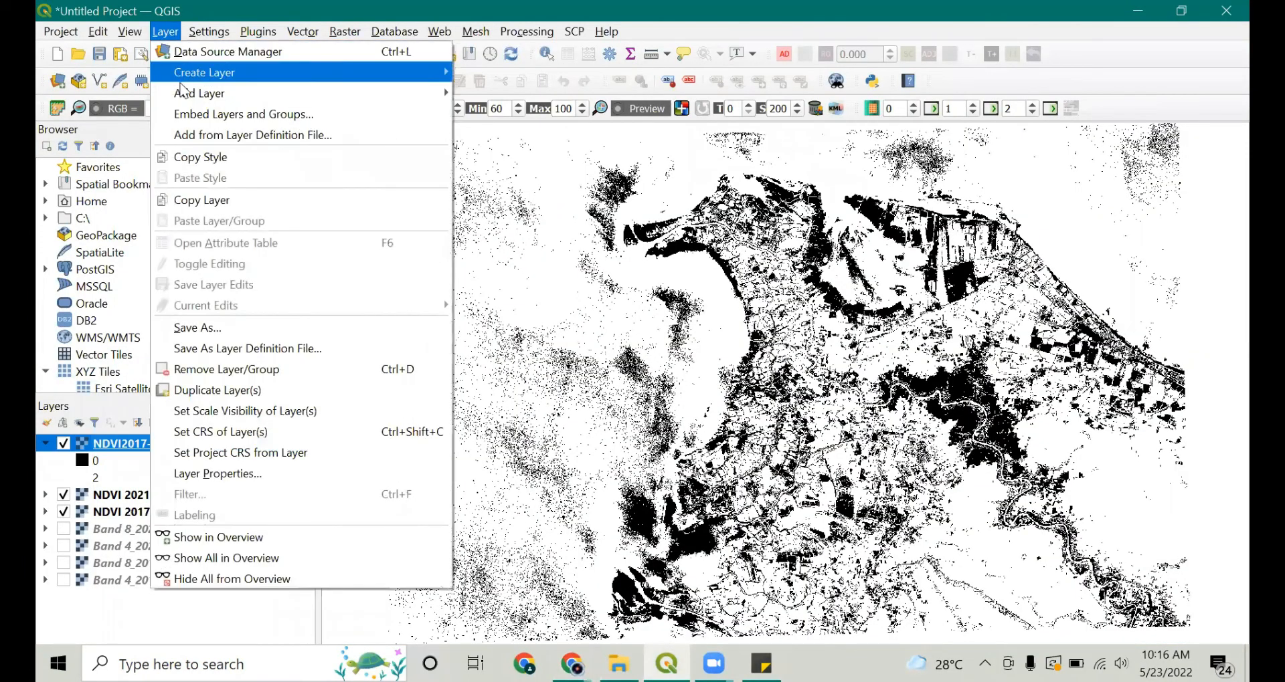
{"action": "mouse_move", "coordinate": [316, 95]}
{"action": "left_click", "coordinate": [494, 87]}
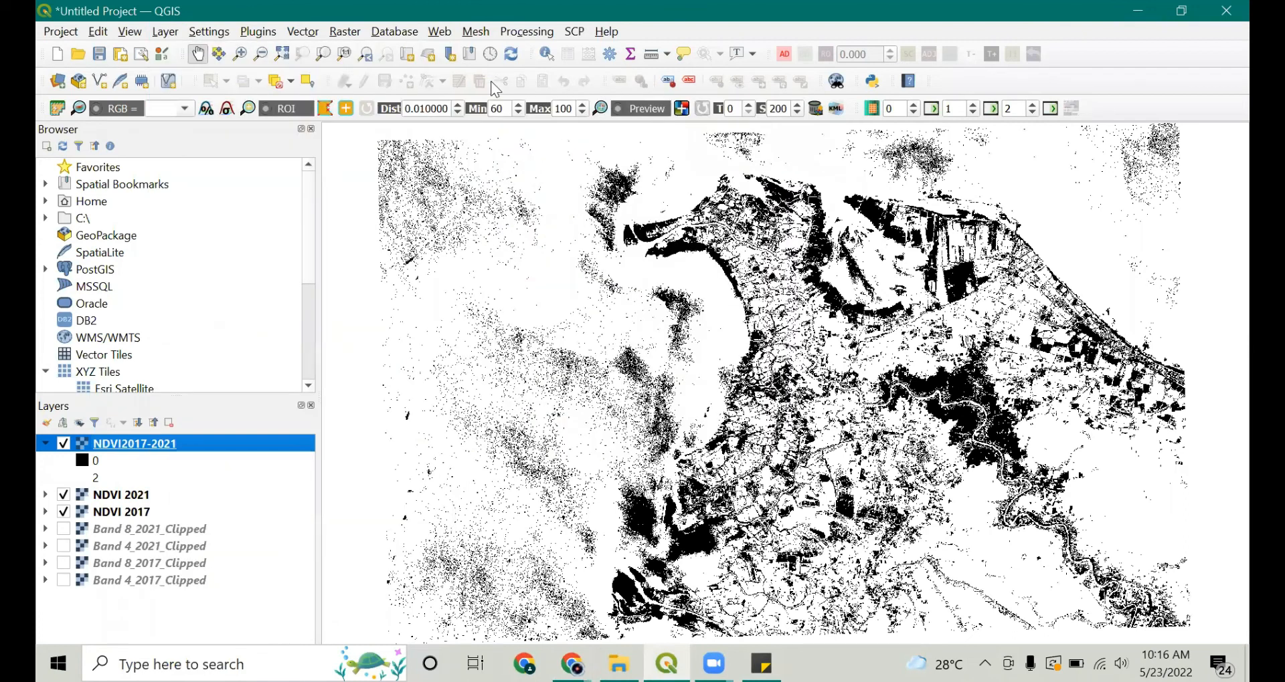
{"action": "left_click", "coordinate": [165, 31]}
{"action": "mouse_move", "coordinate": [229, 95]}
{"action": "left_click", "coordinate": [515, 95]}
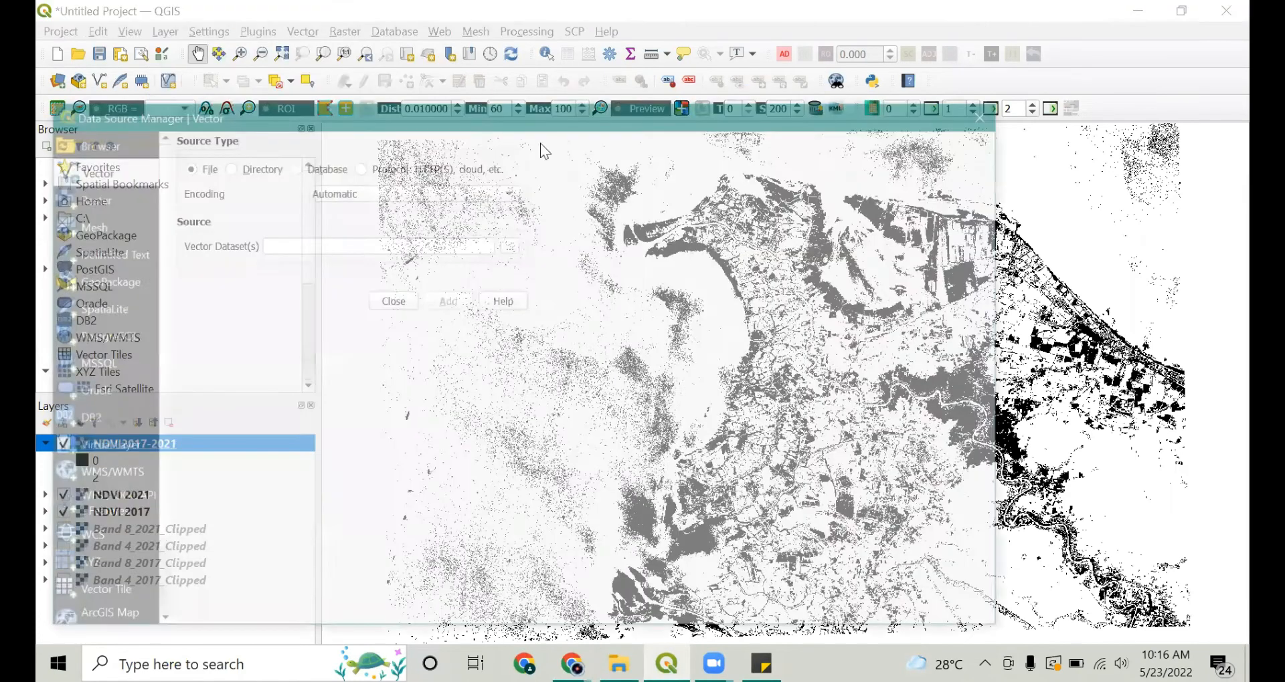
{"action": "left_click", "coordinate": [986, 244]}
{"action": "scroll", "coordinate": [621, 304], "scroll_direction": "down", "scroll_amount": 2}
{"action": "left_click", "coordinate": [365, 336]}
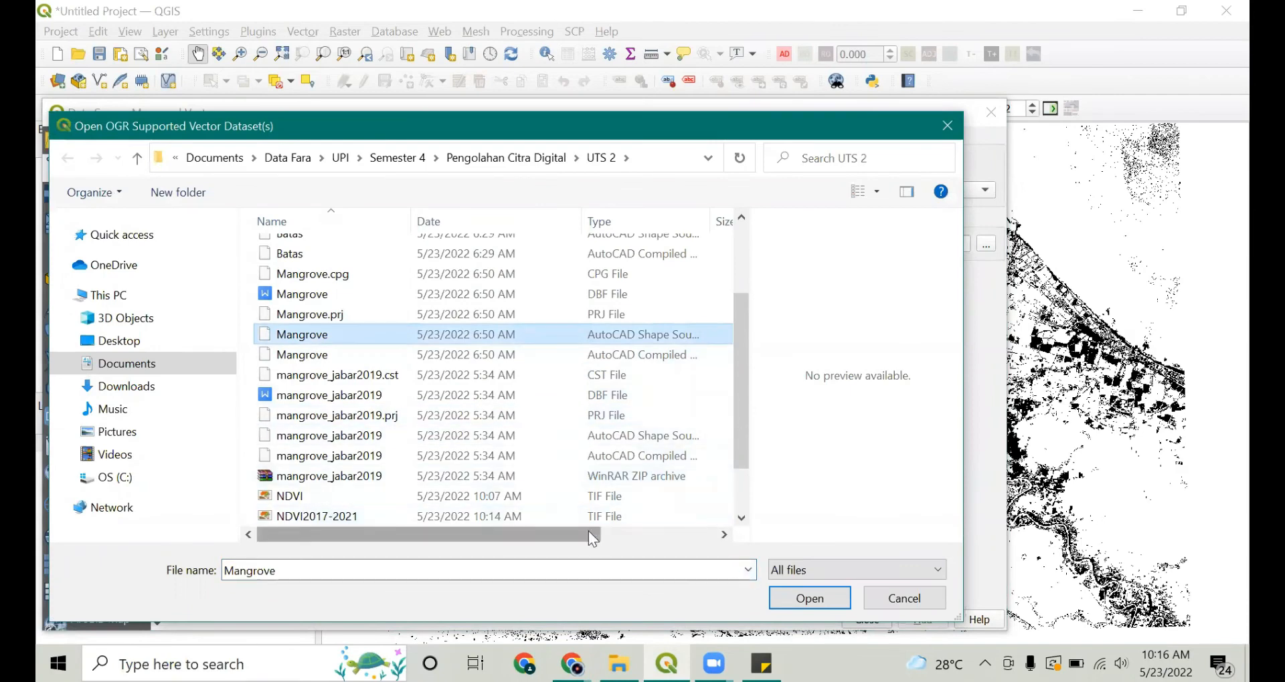
{"action": "left_click", "coordinate": [810, 597]}
{"action": "left_click", "coordinate": [916, 615]}
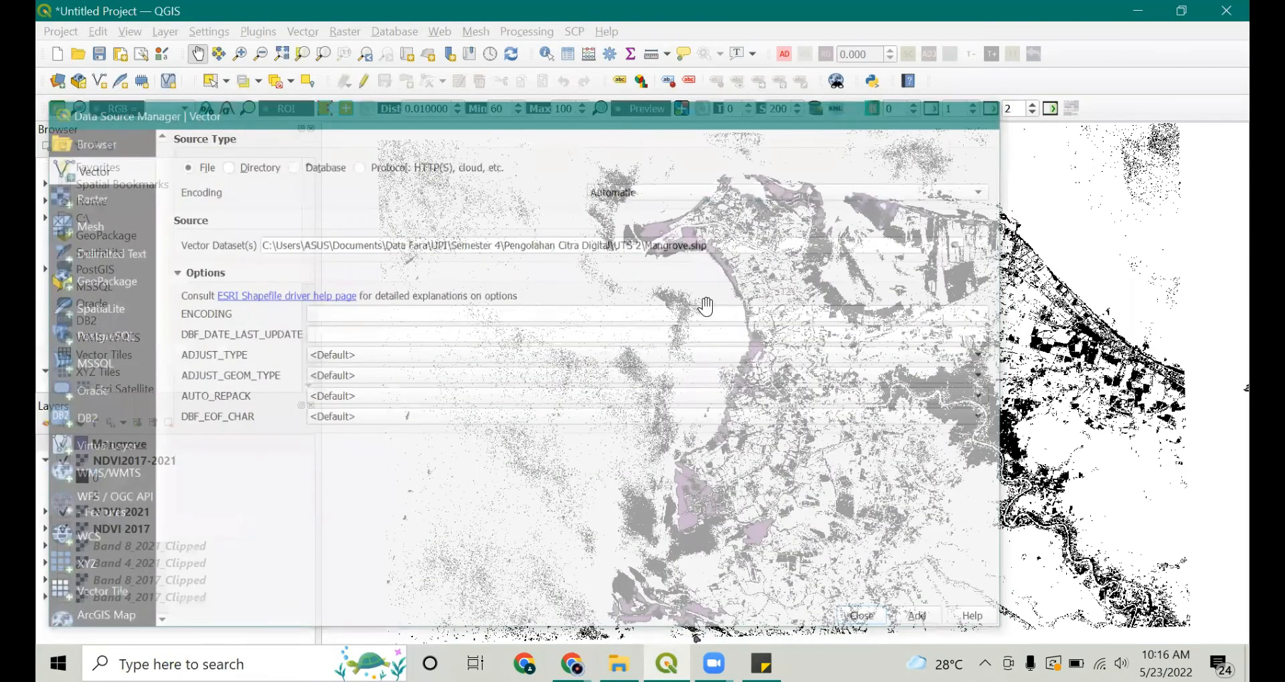
- Examine how the Mangrove polygons overlap the NDVI2017-2021 raster along the coastline
{"action": "scroll", "coordinate": [708, 266], "scroll_direction": "up", "scroll_amount": 2}
{"action": "left_click_drag", "start_coordinate": [754, 245], "coordinate": [767, 431]}
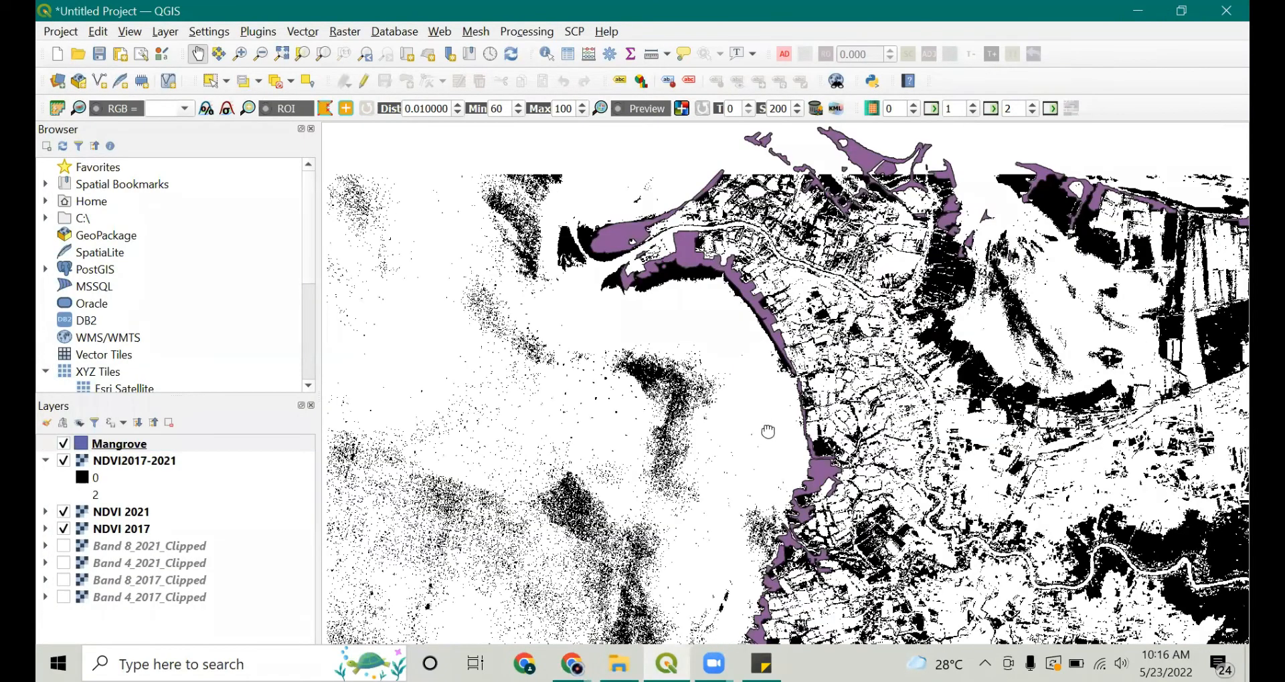
{"action": "scroll", "coordinate": [605, 388], "scroll_direction": "up", "scroll_amount": 1}
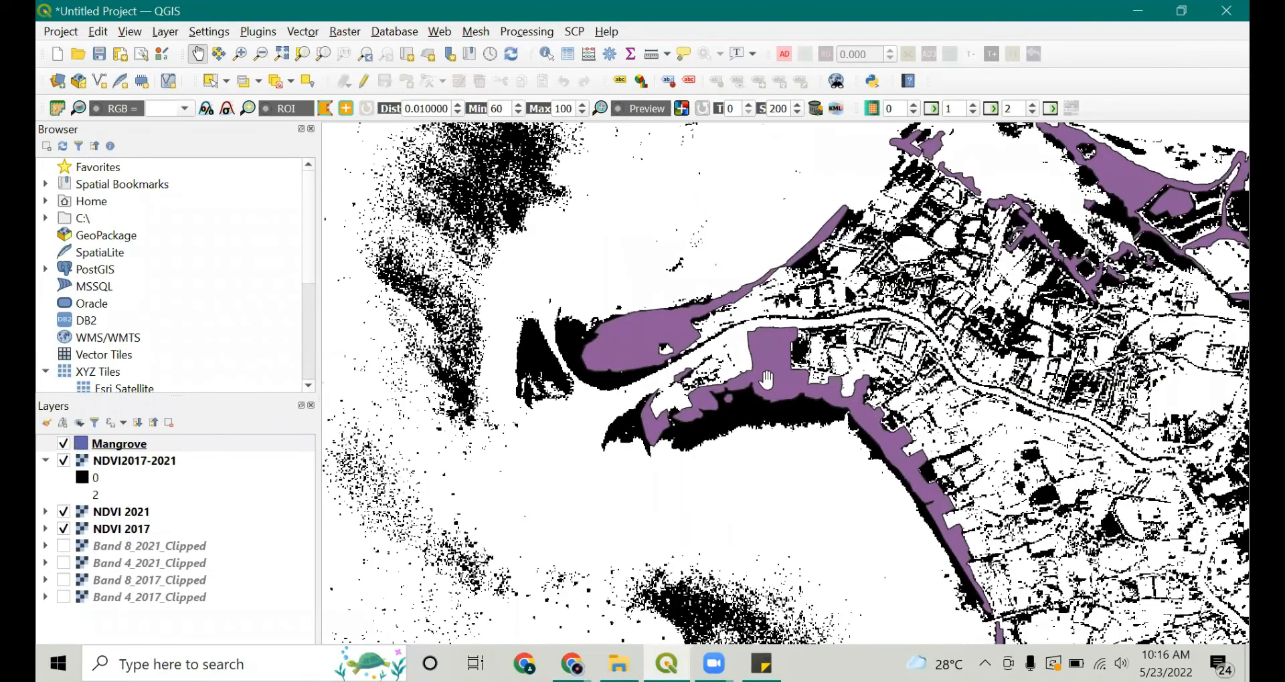
{"action": "scroll", "coordinate": [767, 379], "scroll_direction": "down", "scroll_amount": 1}
{"action": "scroll", "coordinate": [710, 396], "scroll_direction": "up", "scroll_amount": 1}
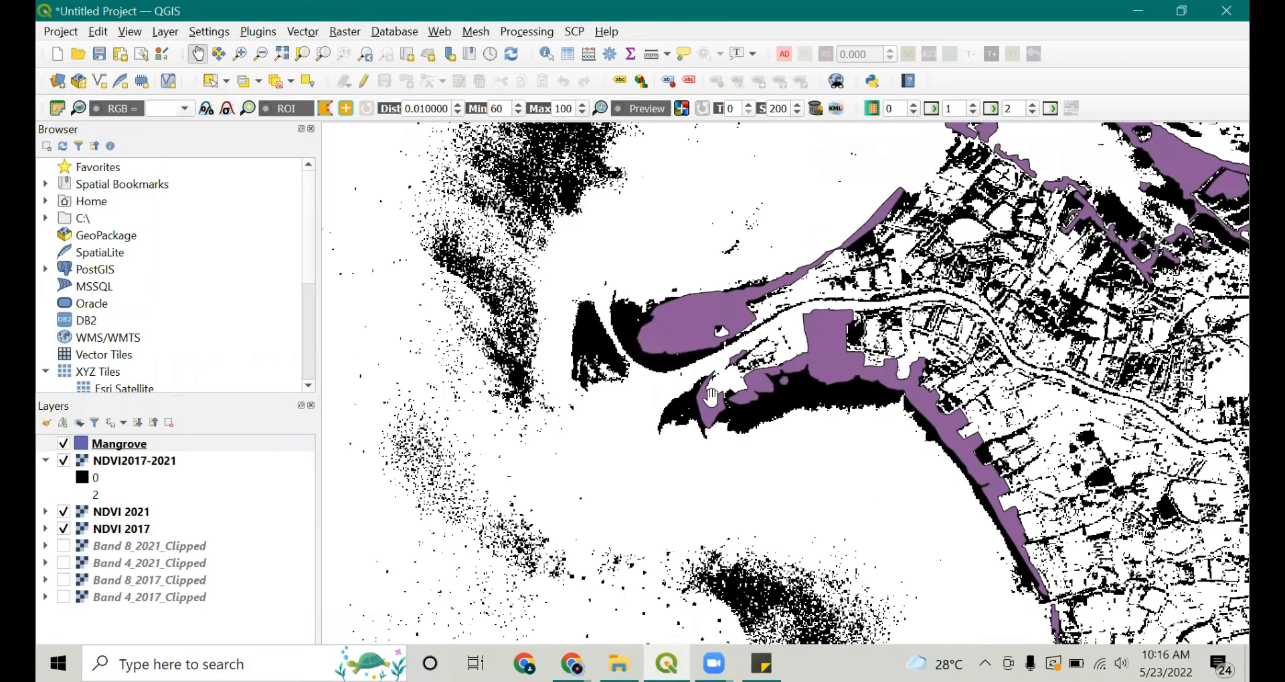
{"action": "scroll", "coordinate": [955, 428], "scroll_direction": "down", "scroll_amount": 1}
{"action": "left_click_drag", "start_coordinate": [972, 465], "coordinate": [765, 403]}
{"action": "left_click_drag", "start_coordinate": [820, 557], "coordinate": [820, 438]}
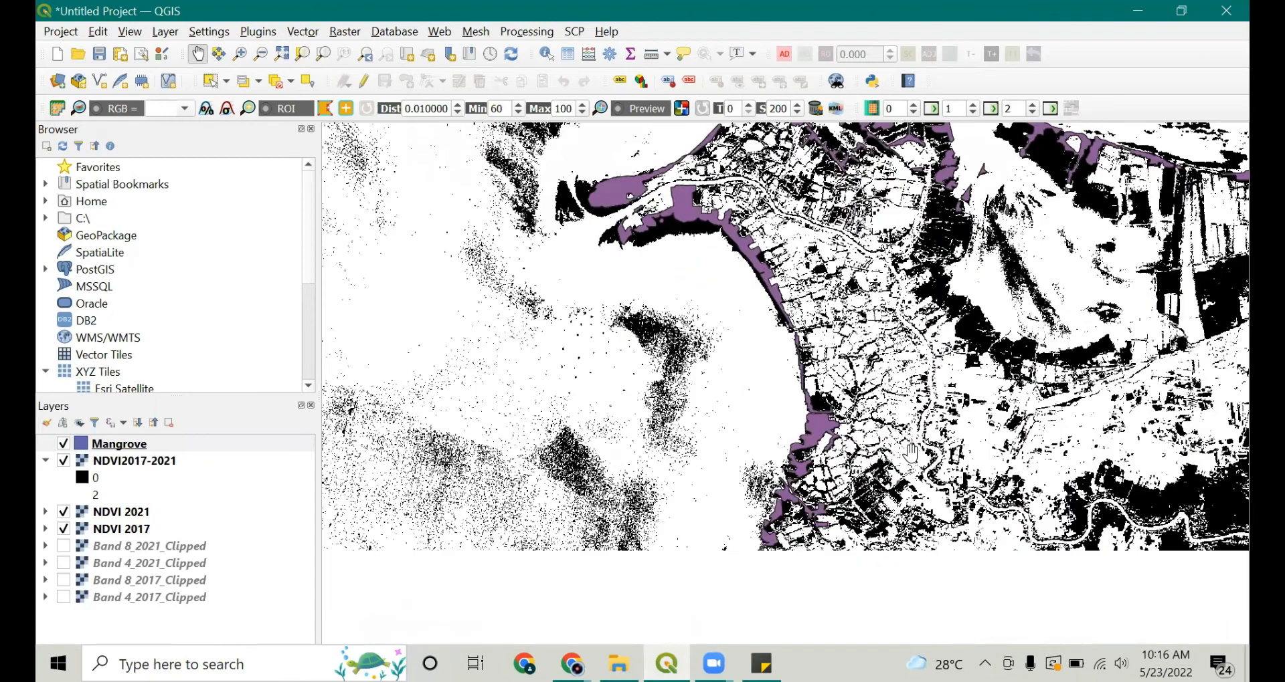
{"action": "left_click_drag", "start_coordinate": [912, 452], "coordinate": [821, 533]}
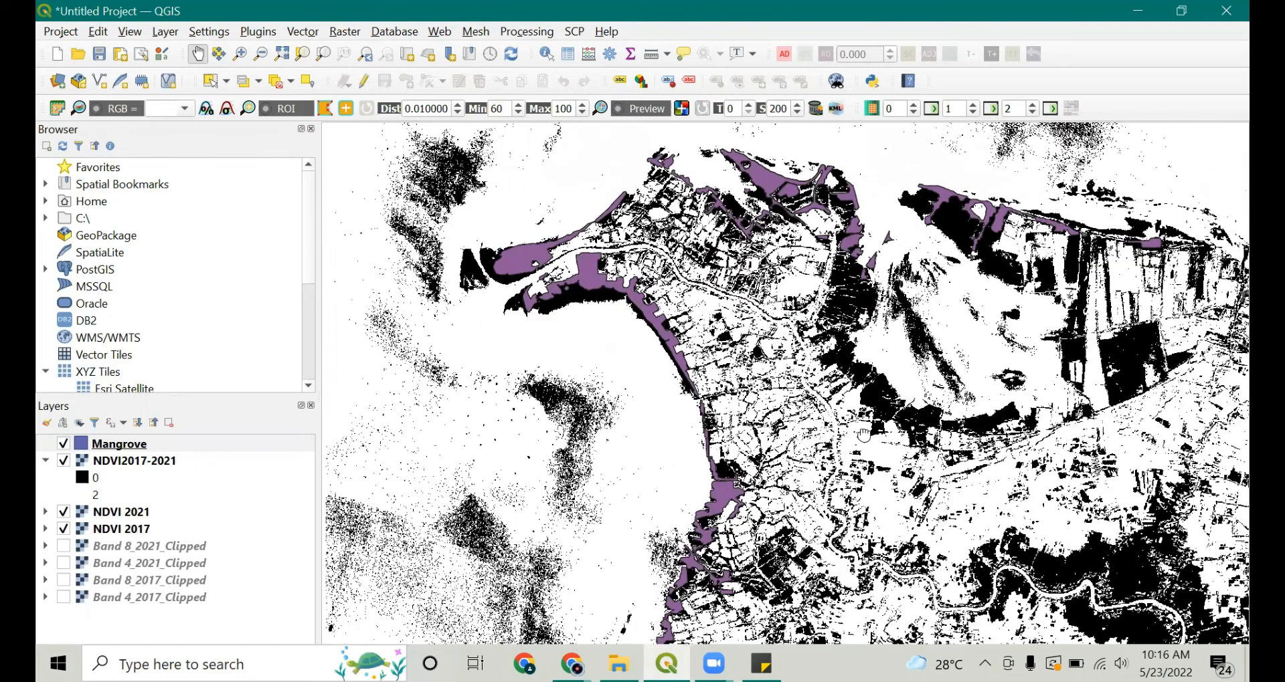
{"action": "left_click_drag", "start_coordinate": [837, 472], "coordinate": [754, 540]}
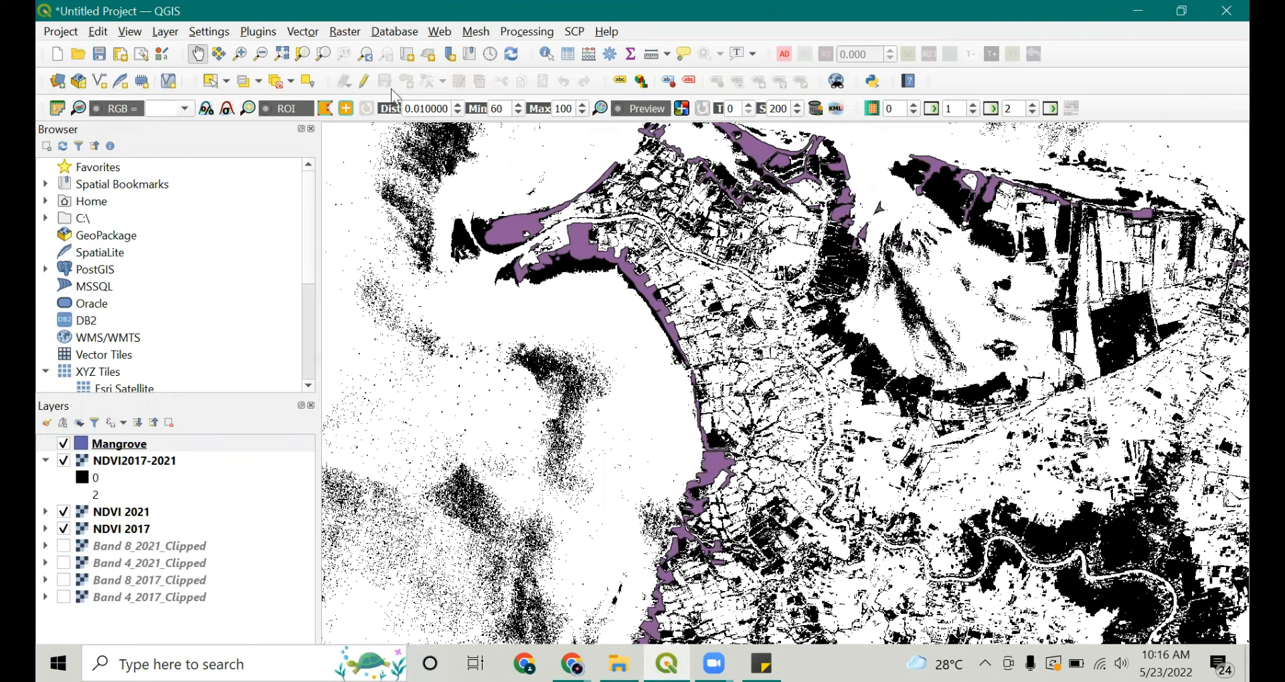
- Clip the NDVI2017-2021 raster with Clip Raster by Mask Layer, using Mangrove as the mask and saving the output to a file
{"action": "left_click", "coordinate": [345, 33]}
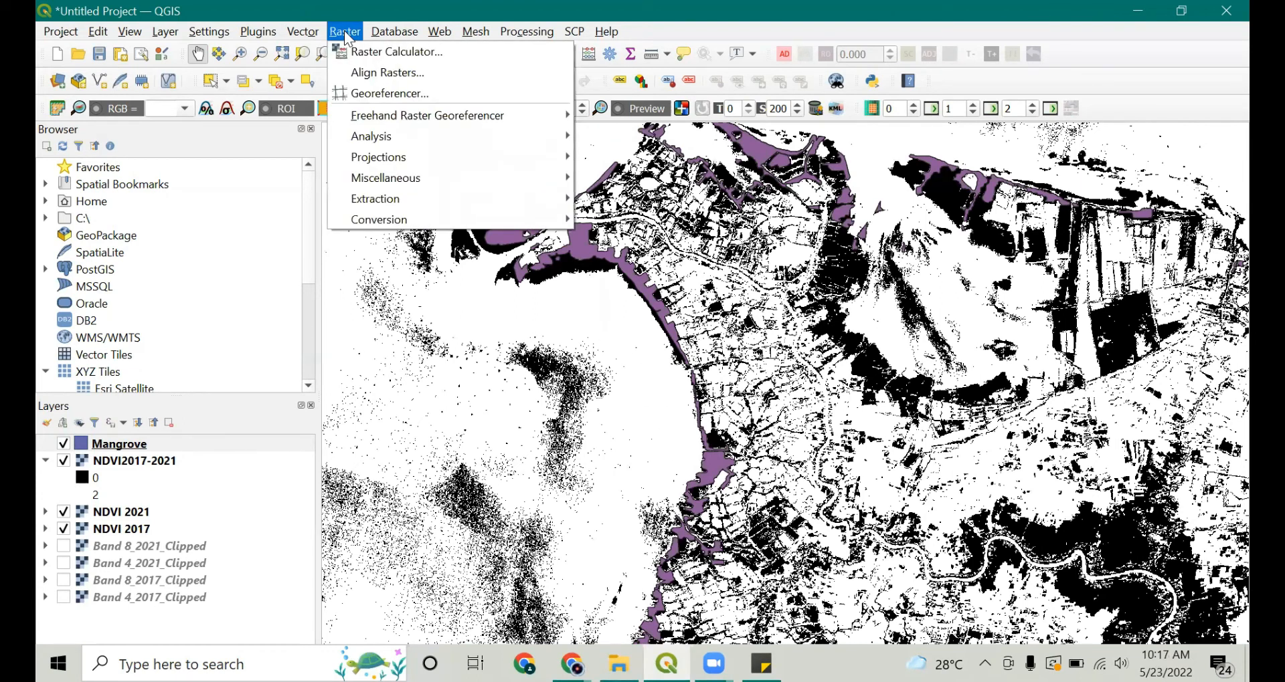
{"action": "mouse_move", "coordinate": [456, 201]}
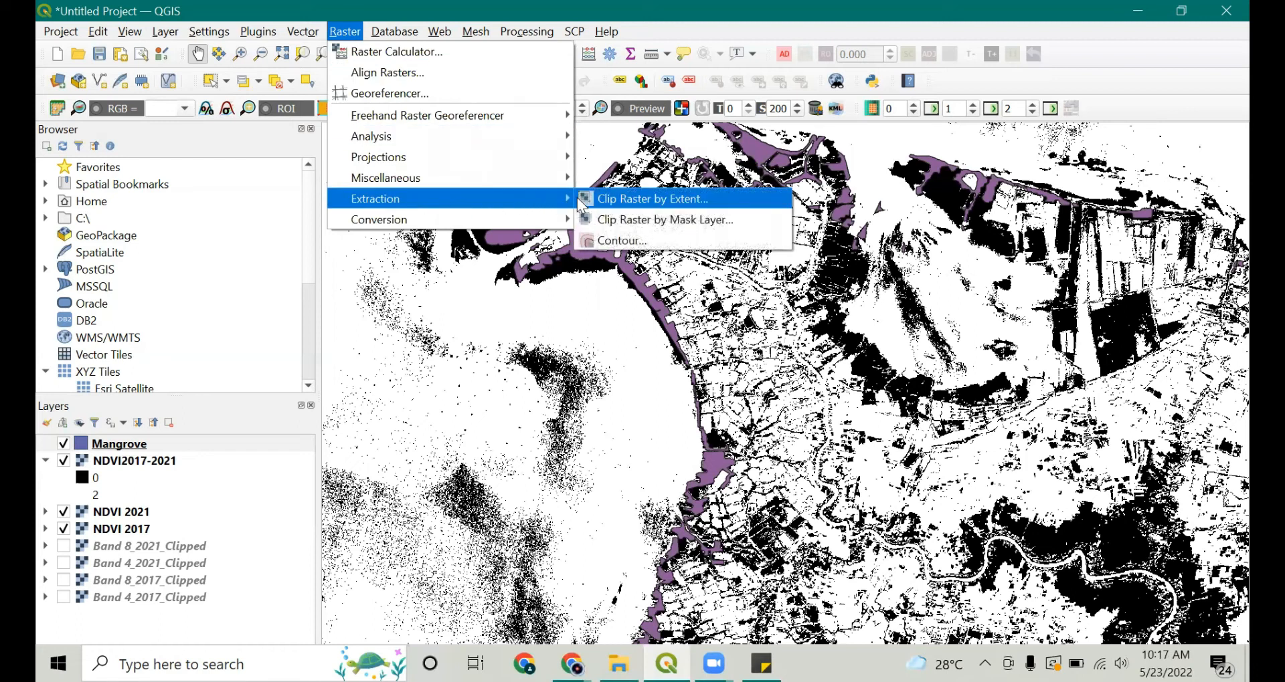
{"action": "left_click", "coordinate": [627, 221]}
{"action": "left_click", "coordinate": [653, 158]}
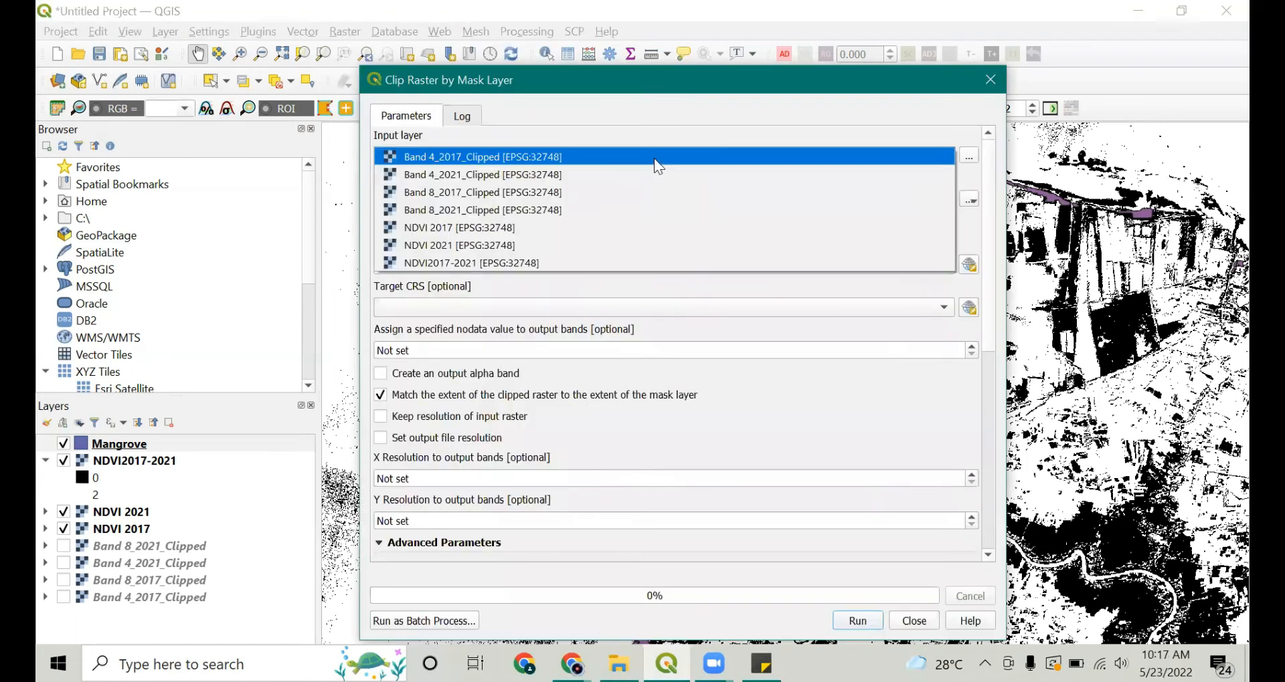
{"action": "left_click", "coordinate": [617, 271]}
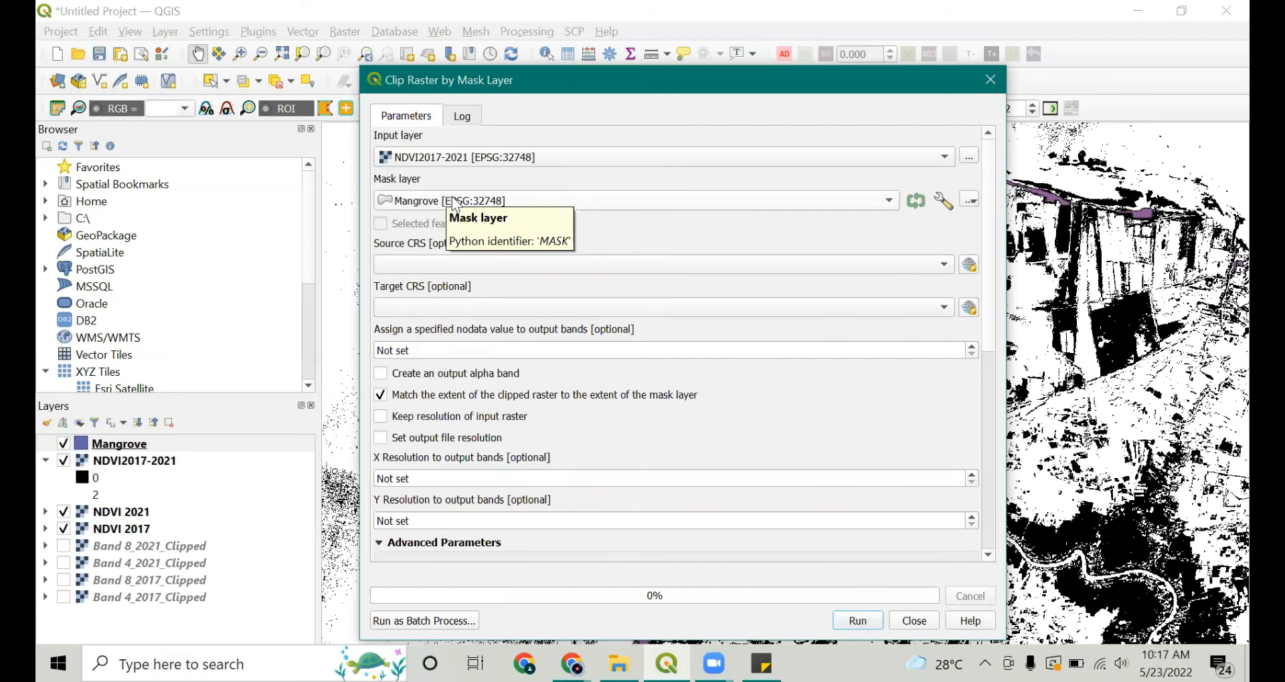
{"action": "left_click", "coordinate": [736, 519]}
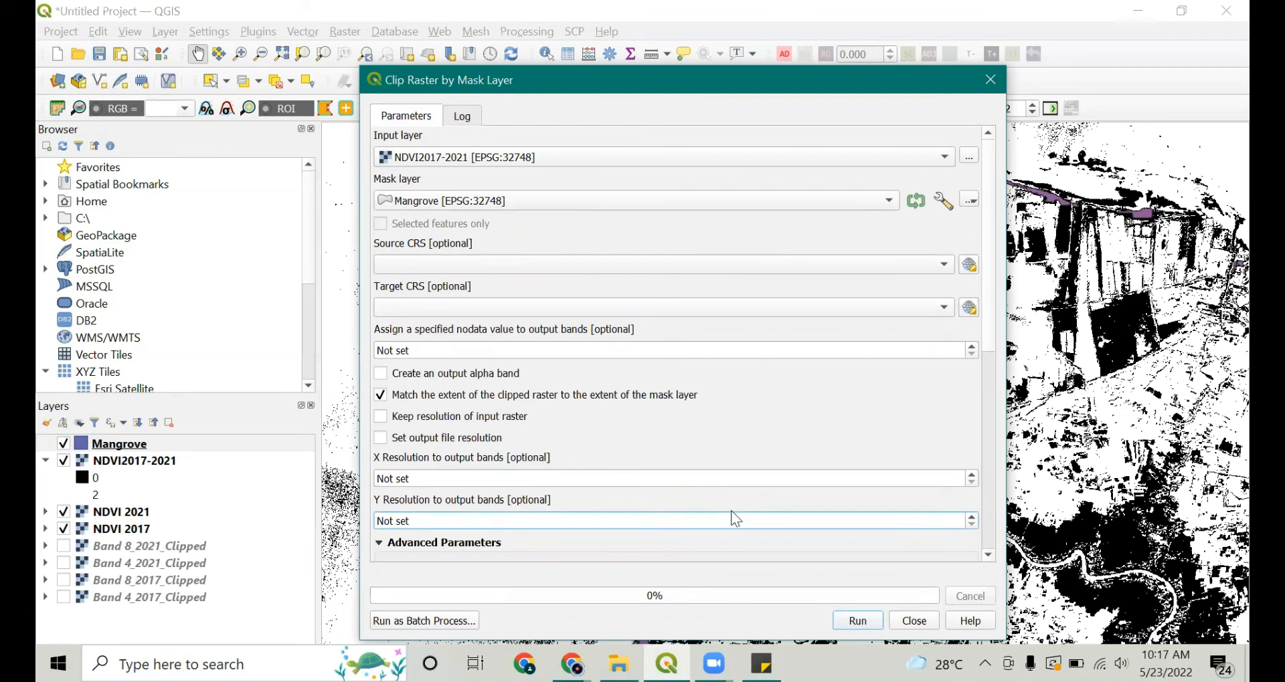
{"action": "scroll", "coordinate": [958, 495], "scroll_direction": "down", "scroll_amount": 5}
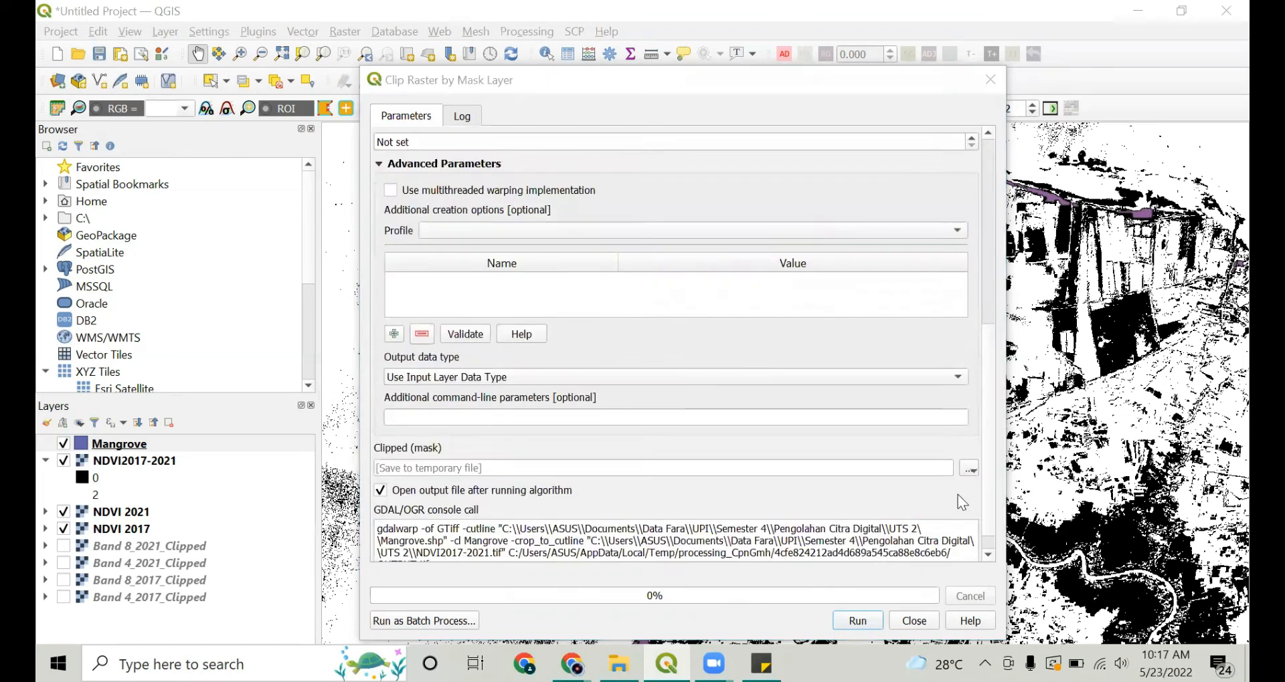
{"action": "left_click", "coordinate": [968, 535]}
{"action": "left_click", "coordinate": [997, 568]}
{"action": "type", "text": "Ma"}
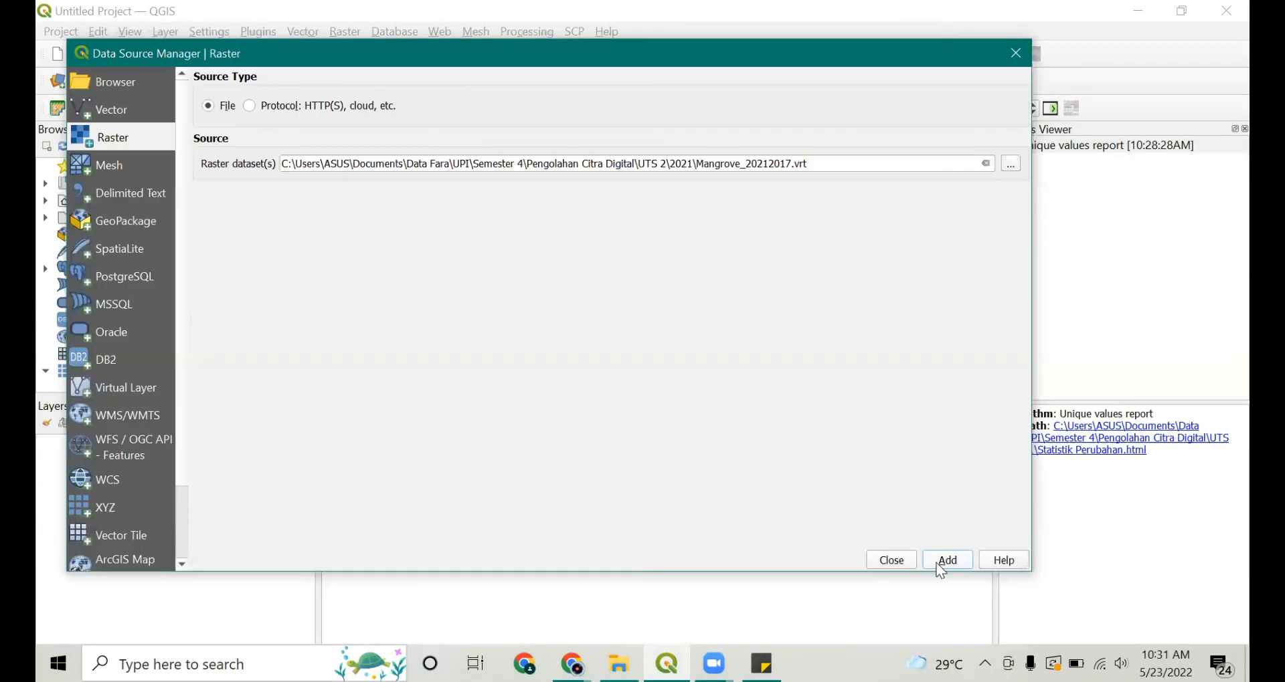
- Add the Mangrove_20212017.vrt raster to the project and classify its symbology as Paletted/Unique values
{"action": "left_click", "coordinate": [946, 559]}
{"action": "right_click", "coordinate": [141, 444]}
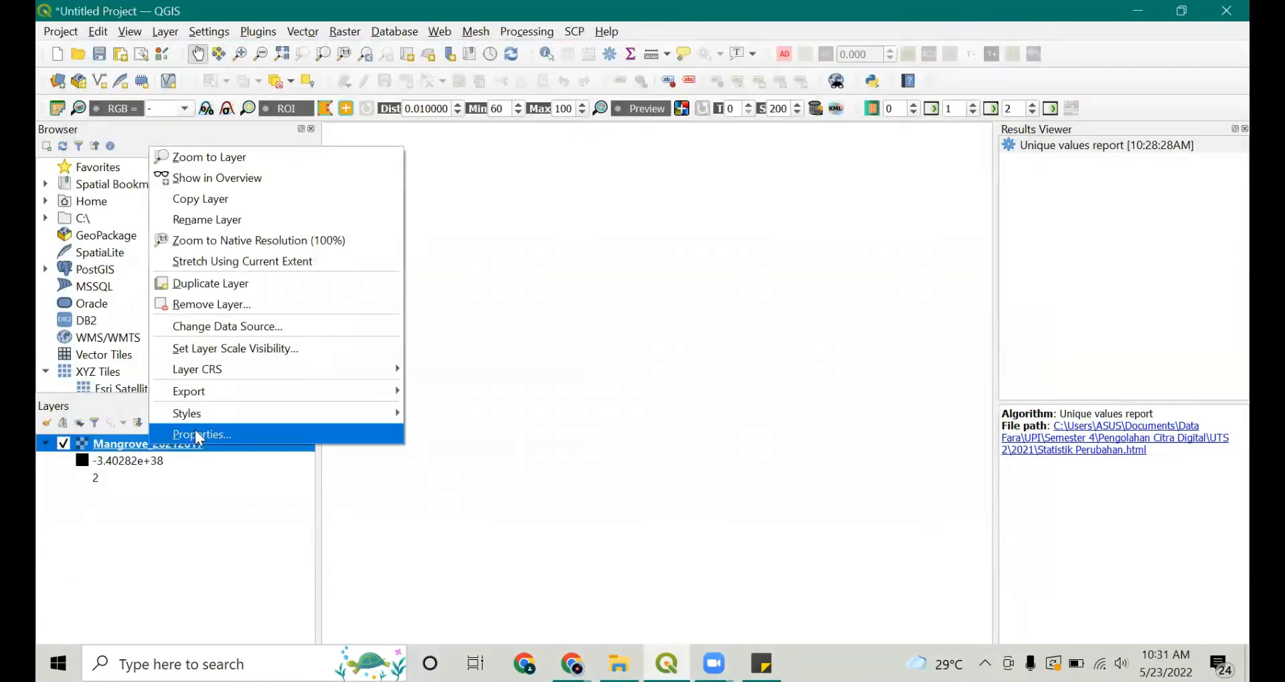
{"action": "left_click", "coordinate": [244, 437]}
{"action": "left_click", "coordinate": [474, 165]}
{"action": "left_click", "coordinate": [475, 148]}
{"action": "left_click", "coordinate": [512, 420]}
- Label value 0 "Kehijauan Vegetasi Mangrove Berkurang" and values 1 and 2 "Kehijauan Vegetasi Mangrove Bertambah"
{"action": "double_click", "coordinate": [557, 271]}
{"action": "type", "text": "Kehijauan"}
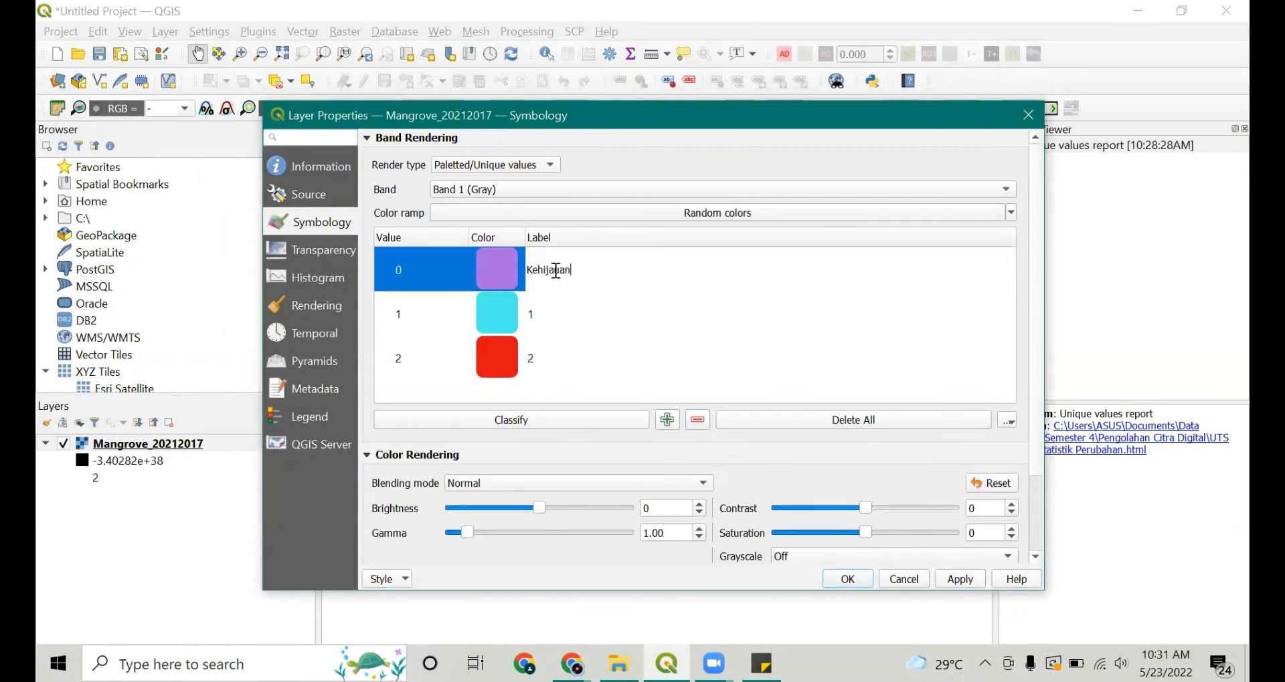
{"action": "type", "text": " Vegetasi Mangrove Berkurang"}
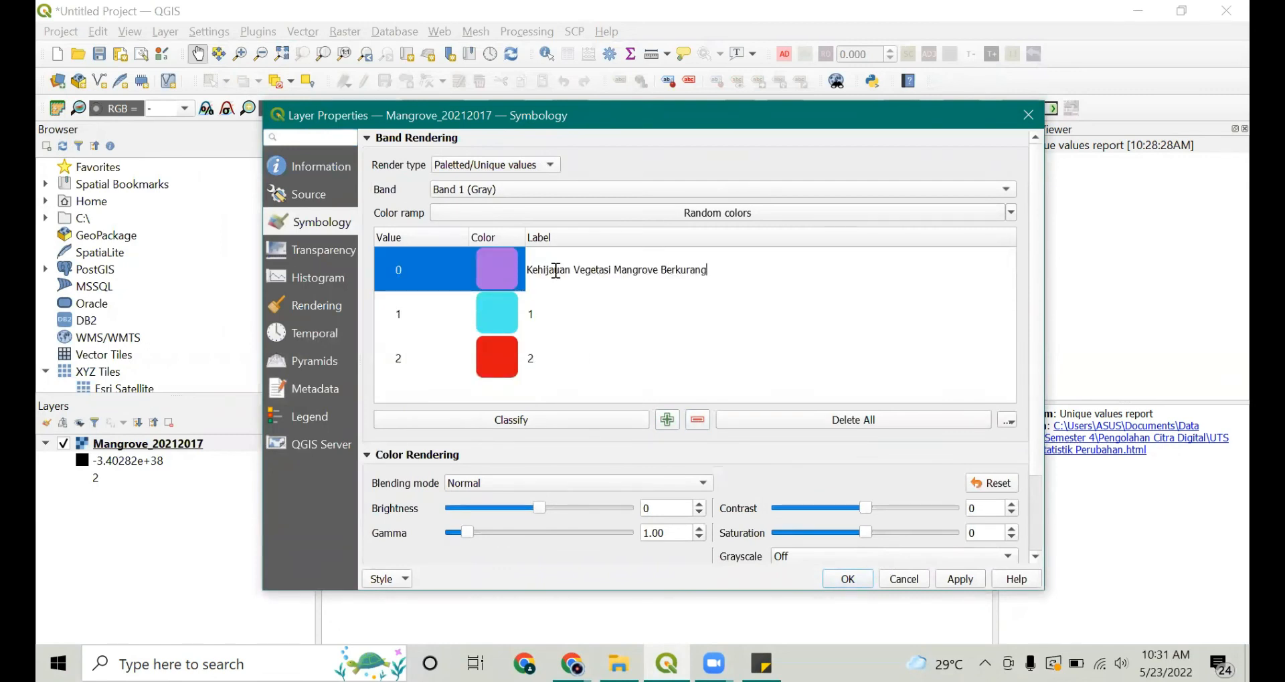
{"action": "double_click", "coordinate": [593, 318]}
{"action": "type", "text": "Kehij"}
{"action": "type", "text": "si Mangrove"}
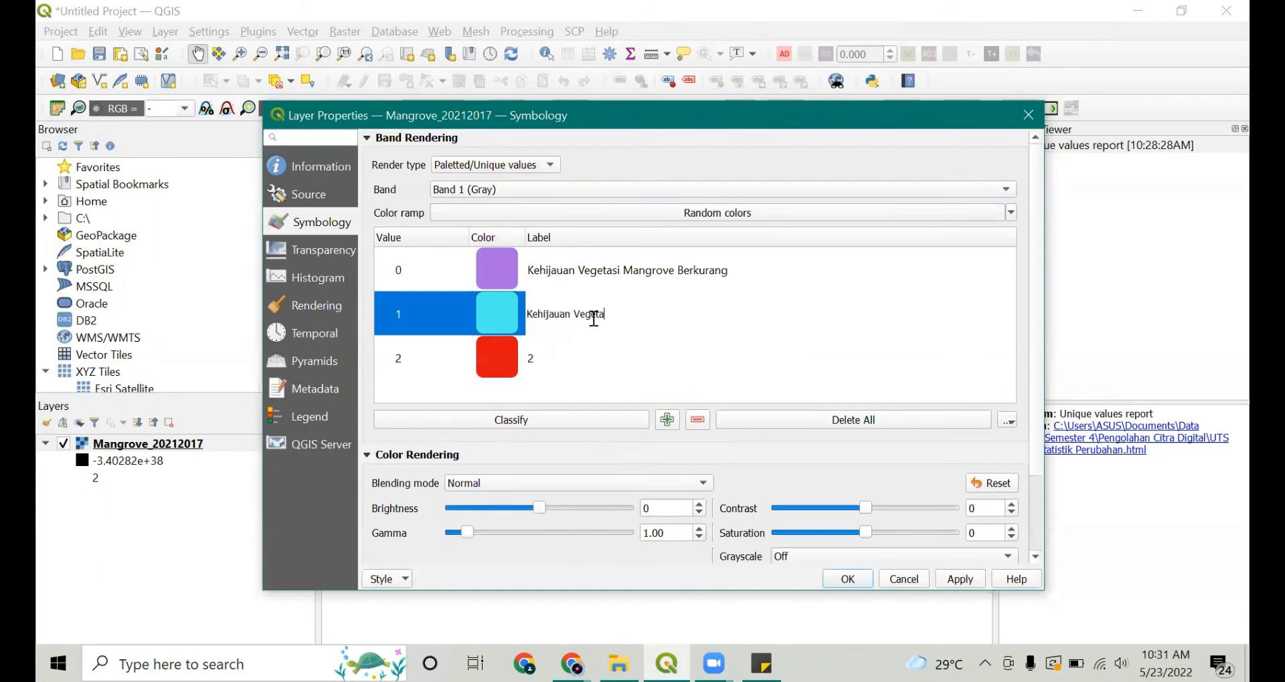
{"action": "type", "text": " Bertambah"}
{"action": "left_click", "coordinate": [564, 364]}
{"action": "type", "text": "Kehijauan Vegetasi Mangrove Bertamba"}
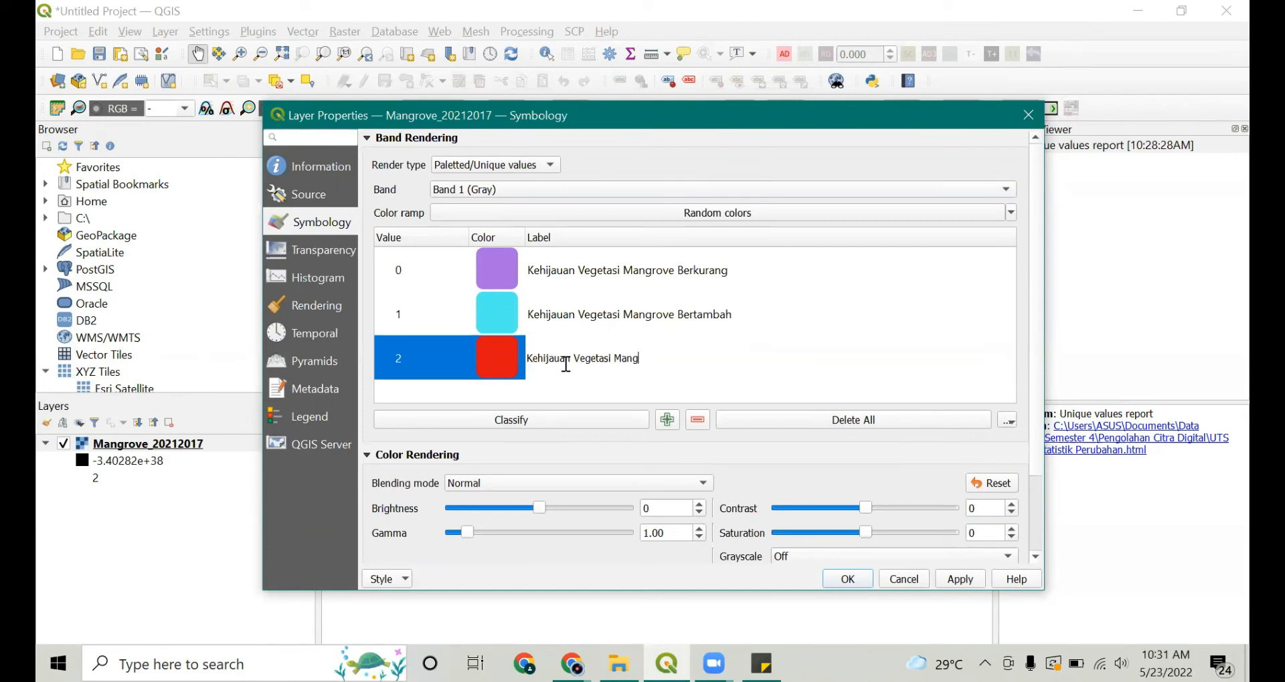
{"action": "type", "text": "h"}
- Change the label of value 1 to "Kehijauan Vegetasi Mangrove Tetap" and apply the symbology to Mangrove_20212017
{"action": "double_click", "coordinate": [759, 314]}
{"action": "key", "text": "BackSpace"}
{"action": "key", "text": "BackSpace"}
{"action": "key", "text": "BackSpace"}
{"action": "key", "text": "BackSpace"}
{"action": "key", "text": "BackSpace"}
{"action": "key", "text": "BackSpace"}
{"action": "key", "text": "BackSpace"}
{"action": "key", "text": "BackSpace"}
{"action": "key", "text": "BackSpace"}
{"action": "type", "text": "Tetap"}
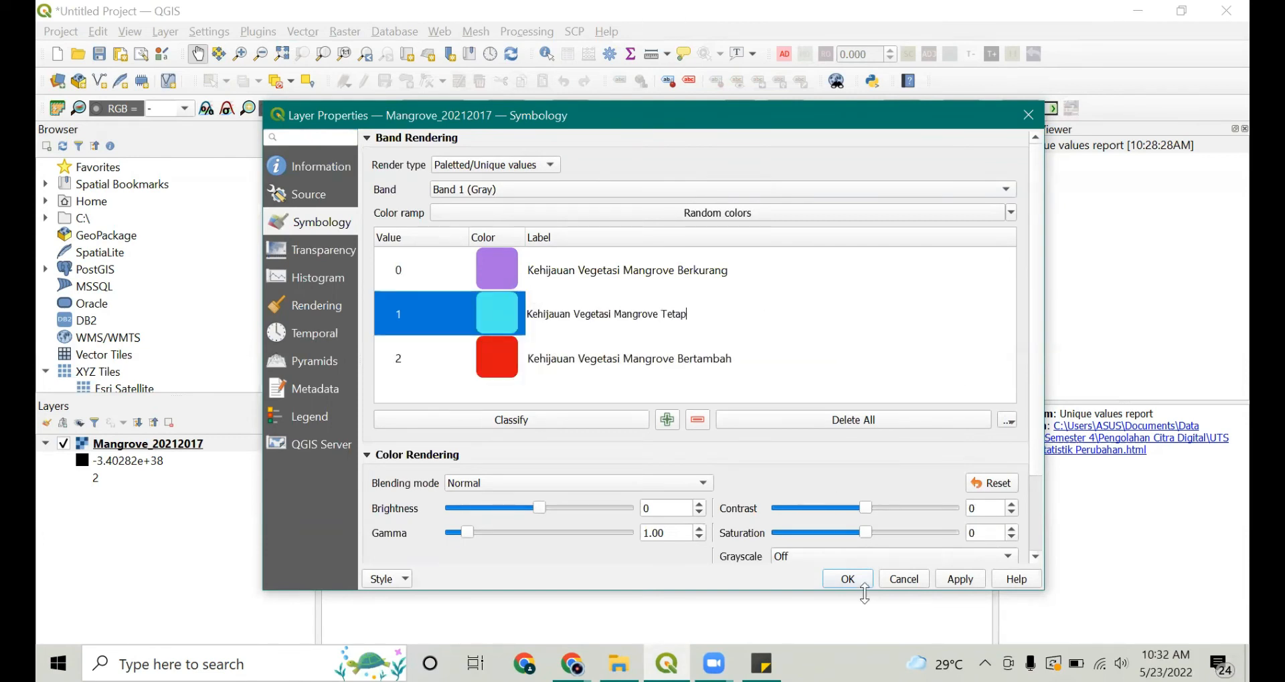
{"action": "left_click", "coordinate": [862, 584]}
- Run the Raster layer unique values report on Band 1 of Mangrove_20212017, with the report and table as temporary outputs
{"action": "left_click", "coordinate": [345, 31]}
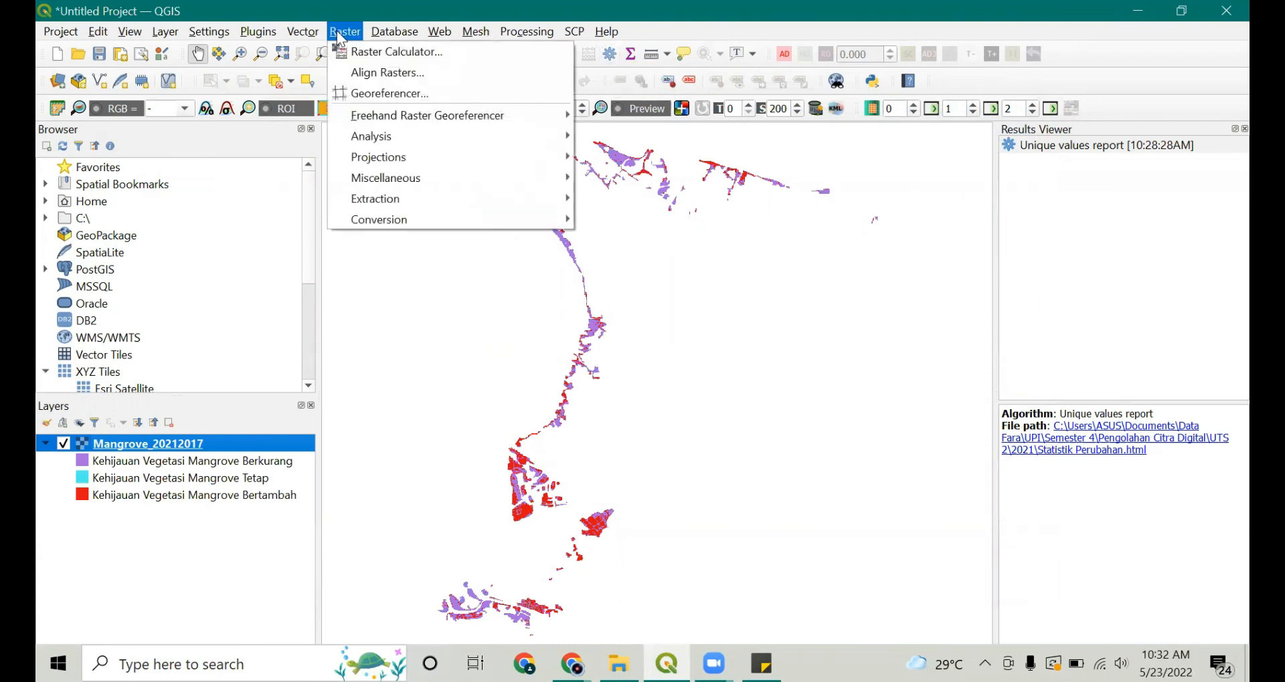
{"action": "mouse_move", "coordinate": [415, 177]}
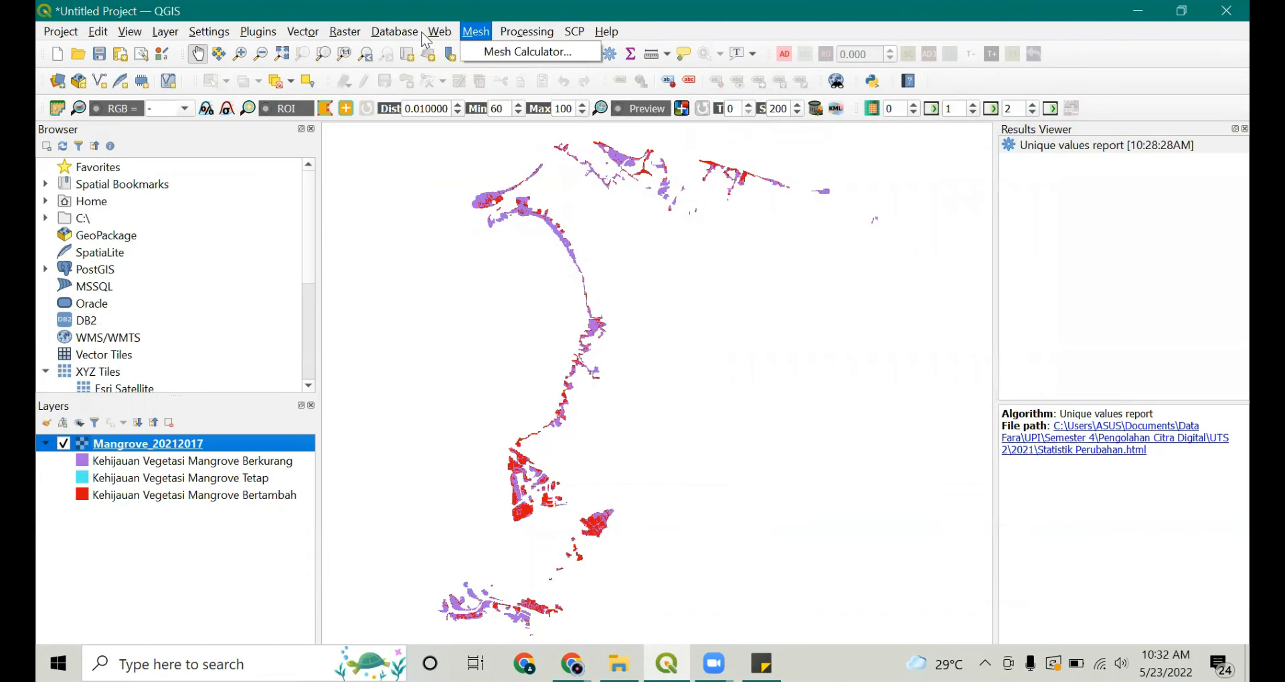
{"action": "left_click", "coordinate": [538, 49]}
{"action": "left_click", "coordinate": [483, 334]}
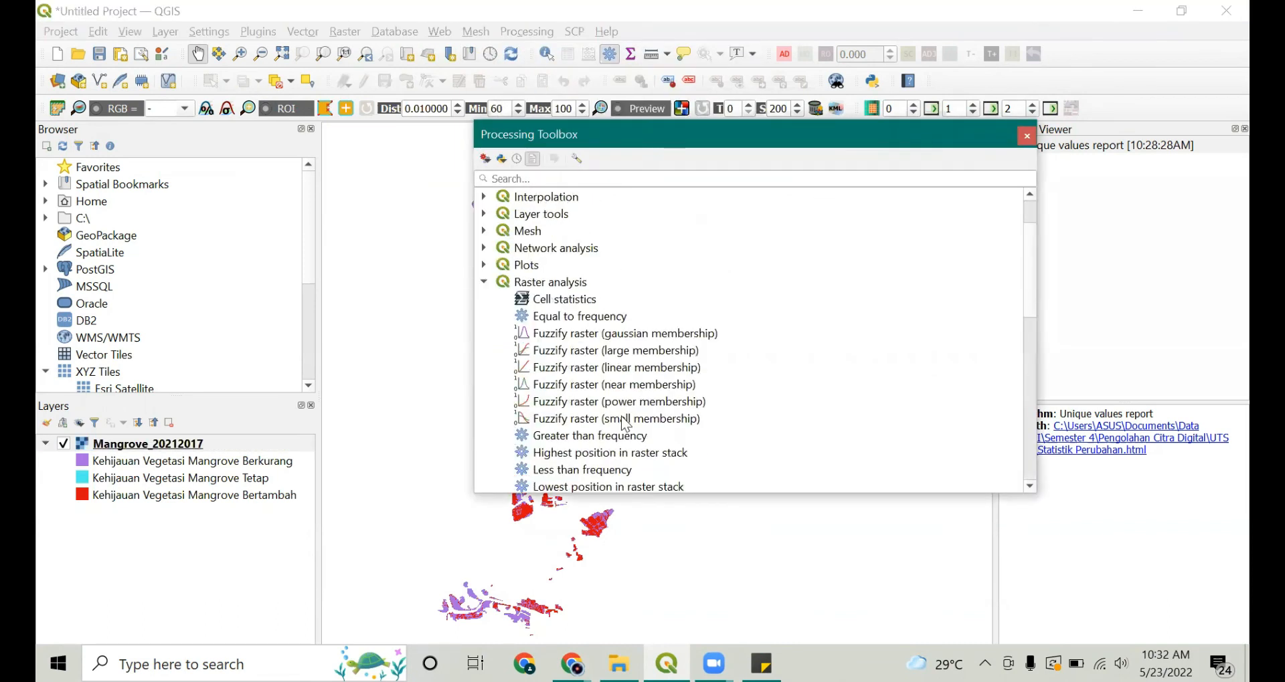
{"action": "scroll", "coordinate": [629, 355], "scroll_direction": "down", "scroll_amount": 1}
{"action": "scroll", "coordinate": [769, 401], "scroll_direction": "down", "scroll_amount": 2}
{"action": "scroll", "coordinate": [769, 400], "scroll_direction": "down", "scroll_amount": 1}
{"action": "double_click", "coordinate": [669, 367]}
{"action": "left_click", "coordinate": [970, 233]}
{"action": "left_click", "coordinate": [970, 270]}
{"action": "left_click", "coordinate": [970, 274]}
{"action": "left_click", "coordinate": [999, 314]}
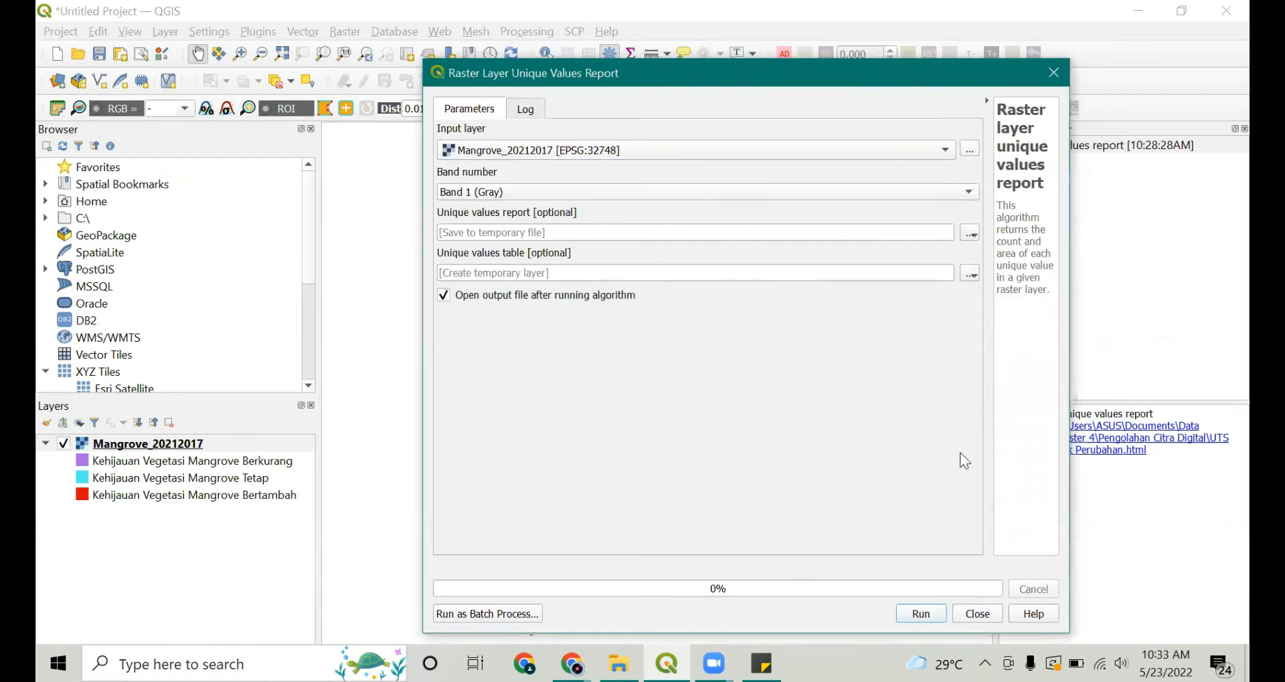
{"action": "left_click", "coordinate": [932, 614]}
{"action": "left_click", "coordinate": [976, 616]}
- Open the attribute table of the Unique values table layer and reposition its window over the map
{"action": "right_click", "coordinate": [229, 448]}
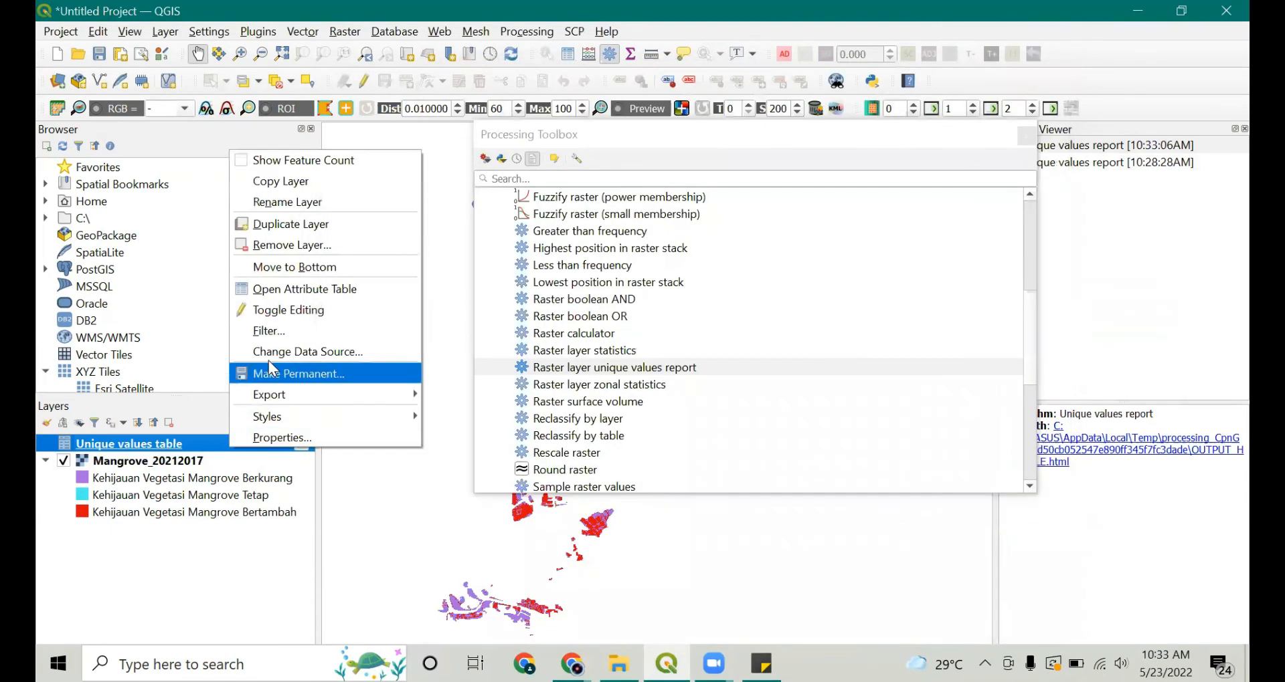
{"action": "left_click", "coordinate": [255, 547]}
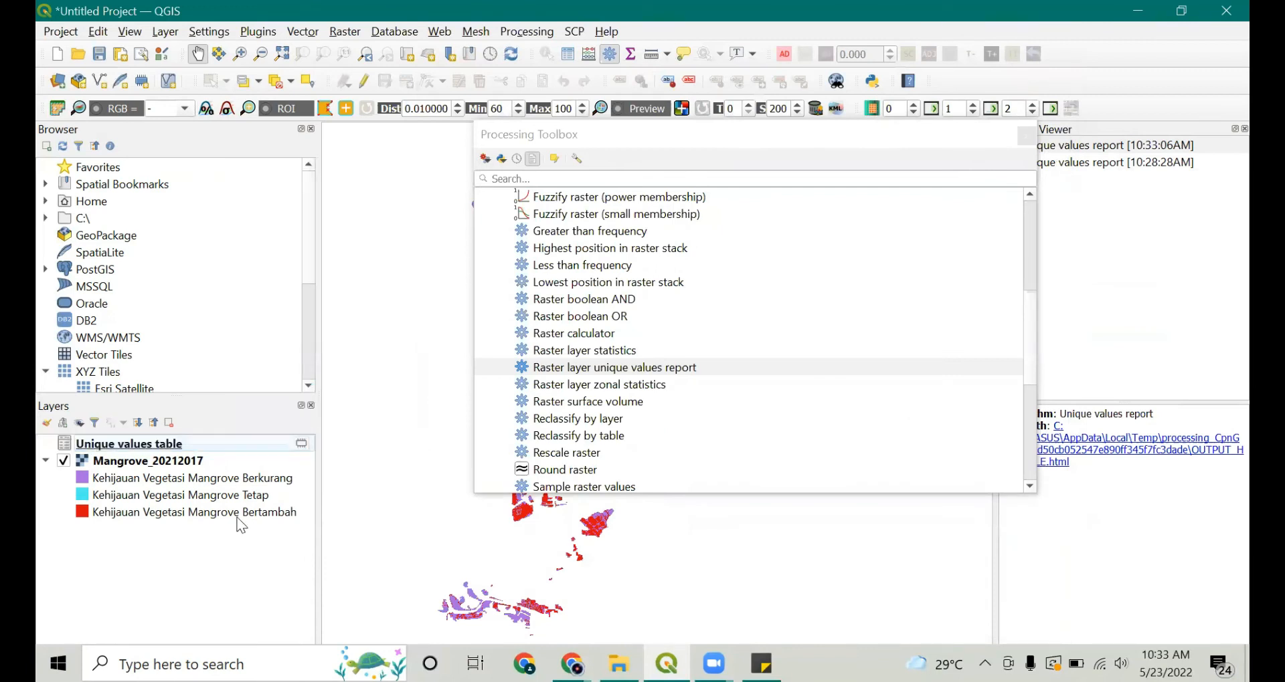
{"action": "right_click", "coordinate": [239, 447]}
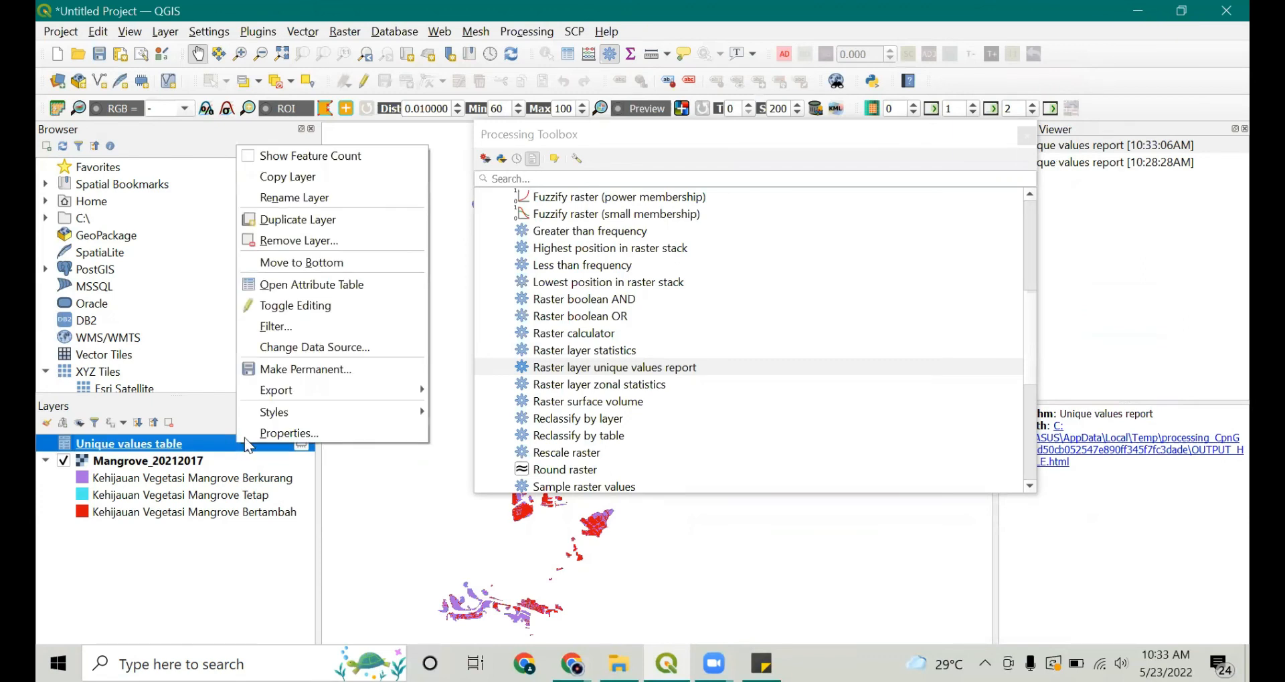
{"action": "left_click", "coordinate": [301, 291]}
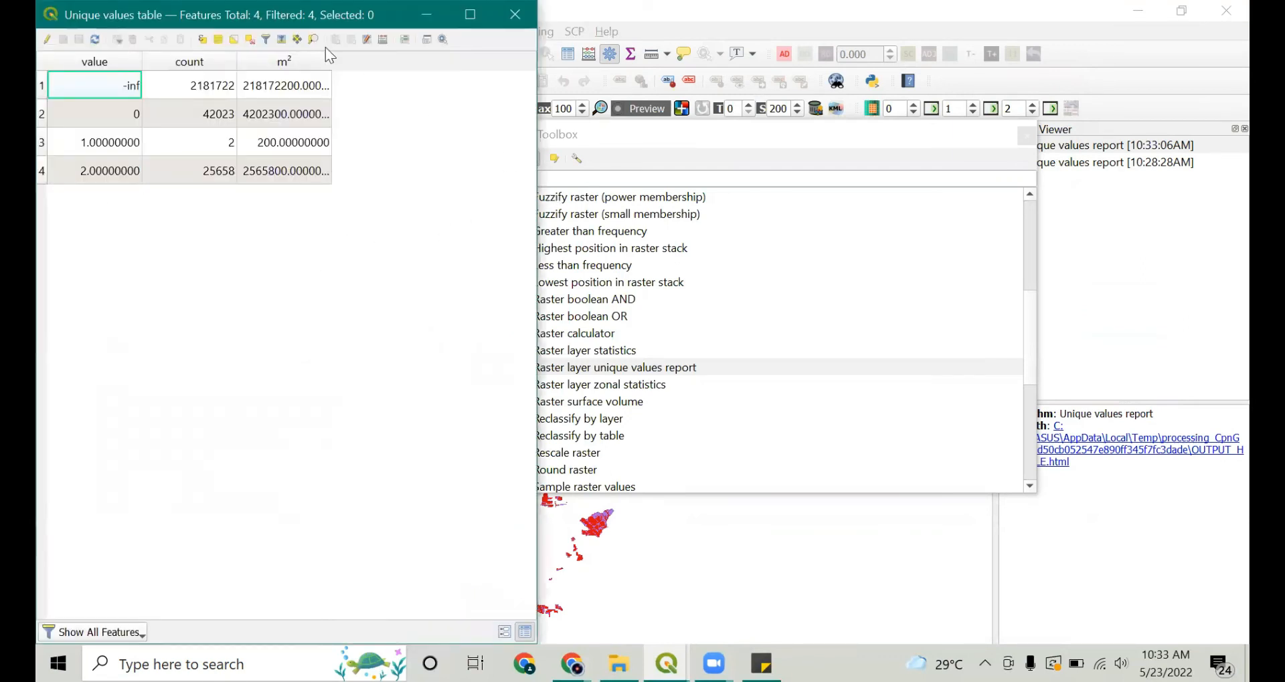
{"action": "left_click_drag", "start_coordinate": [224, 24], "coordinate": [517, 181]}
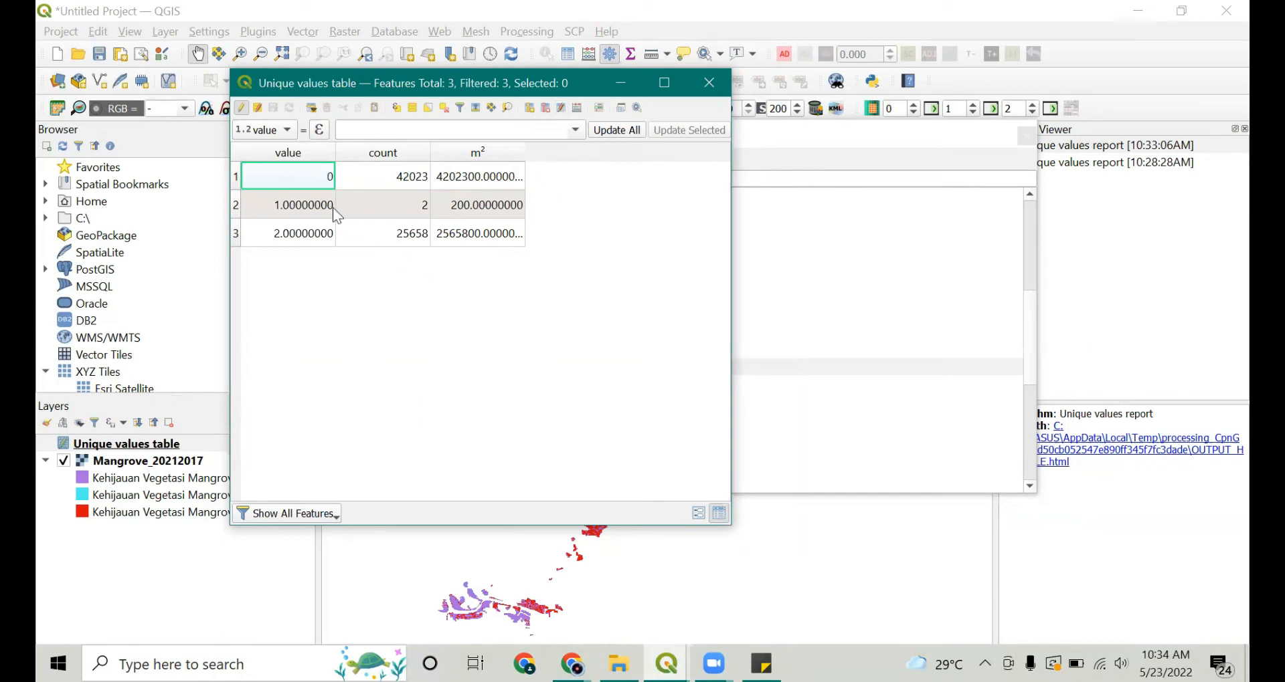
- Add a decimal number field named km2 with length 10 and precision 4 to the Unique values table
{"action": "left_click", "coordinate": [529, 107]}
{"action": "type", "text": "km2"}
{"action": "left_click", "coordinate": [505, 305]}
{"action": "left_click", "coordinate": [509, 332]}
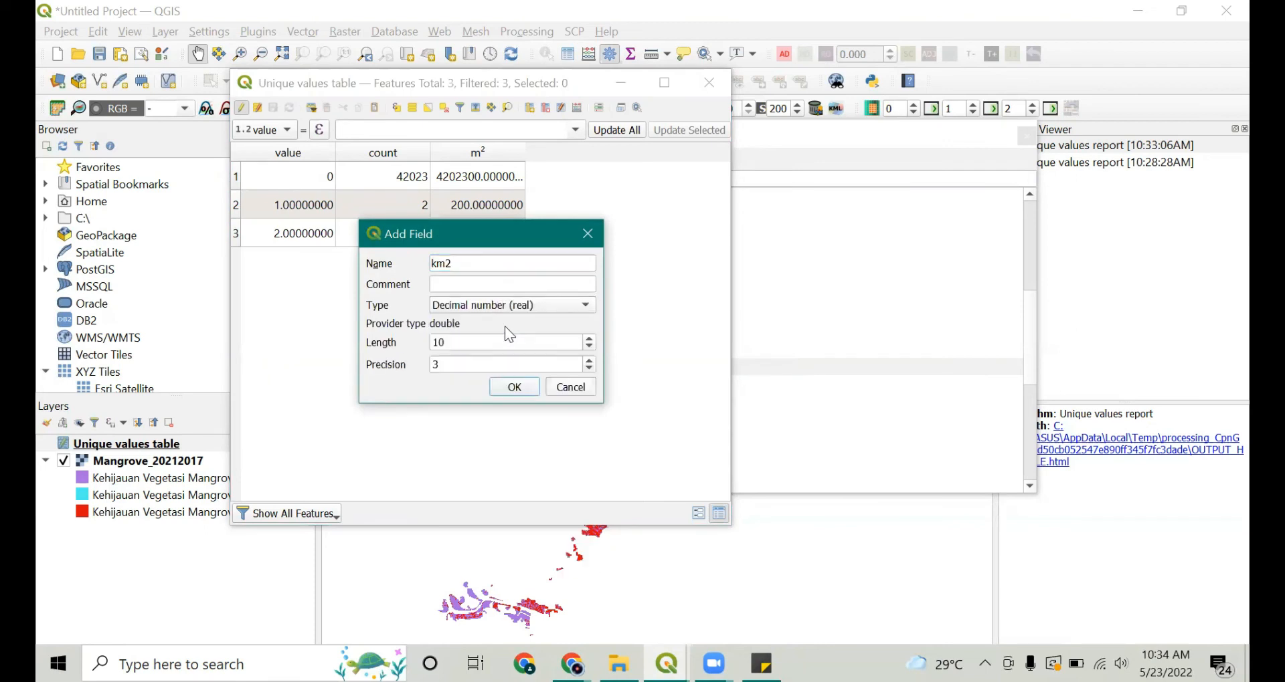
{"action": "left_click", "coordinate": [592, 361]}
{"action": "left_click", "coordinate": [520, 388]}
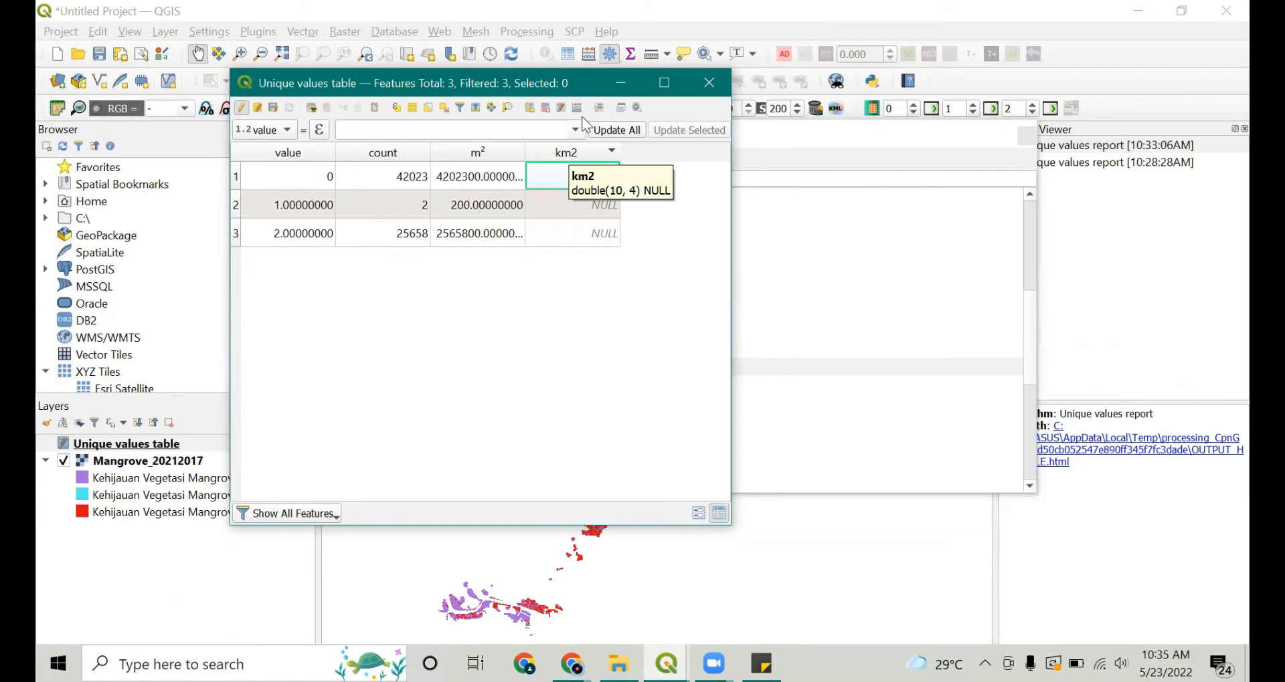
- Fill the existing km2 field with the expression "m²" / 1000000 using the Field Calculator, and close the attribute table
{"action": "left_click", "coordinate": [560, 108]}
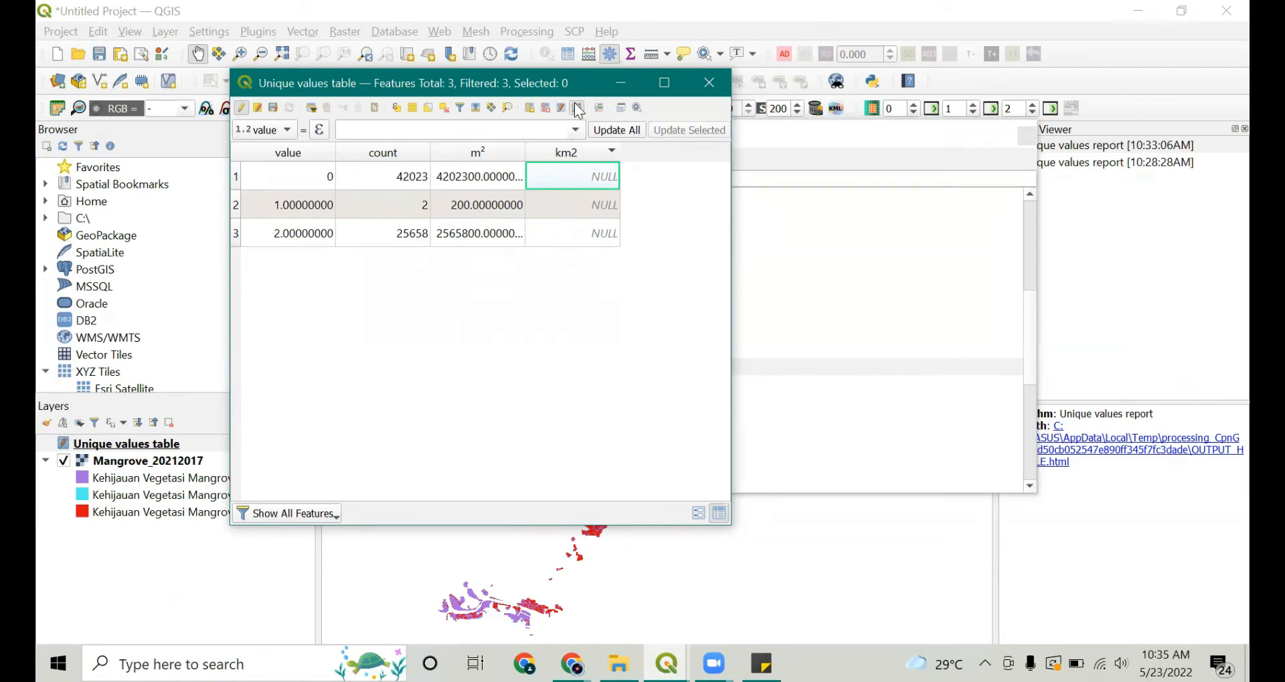
{"action": "left_click", "coordinate": [657, 157]}
{"action": "left_click", "coordinate": [642, 181]}
{"action": "left_click", "coordinate": [642, 262]}
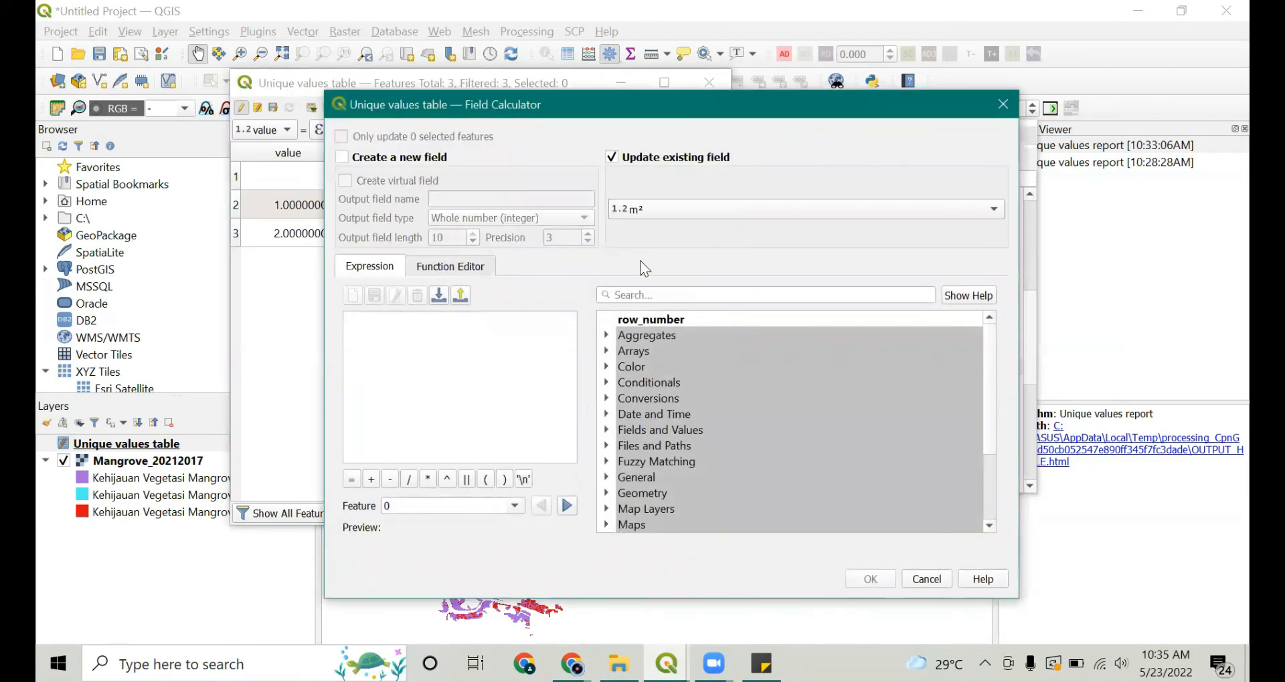
{"action": "scroll", "coordinate": [770, 405], "scroll_direction": "down", "scroll_amount": 1}
{"action": "scroll", "coordinate": [778, 407], "scroll_direction": "down", "scroll_amount": 1}
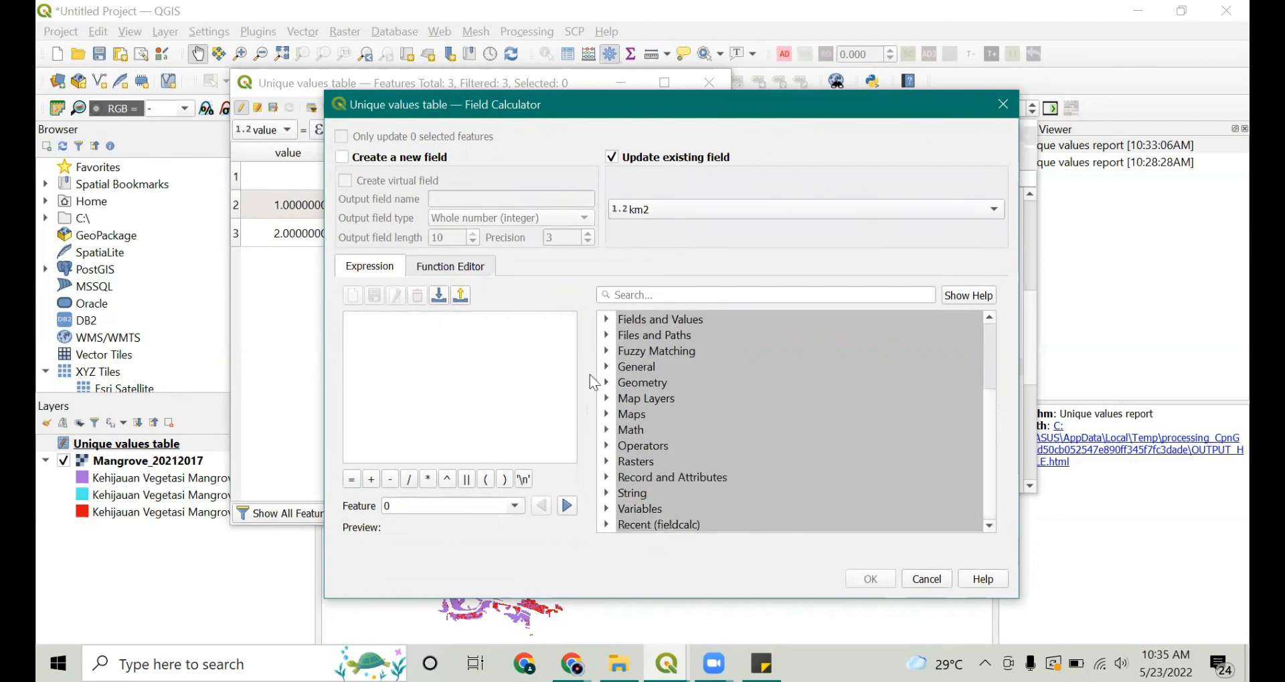
{"action": "left_click", "coordinate": [515, 340]}
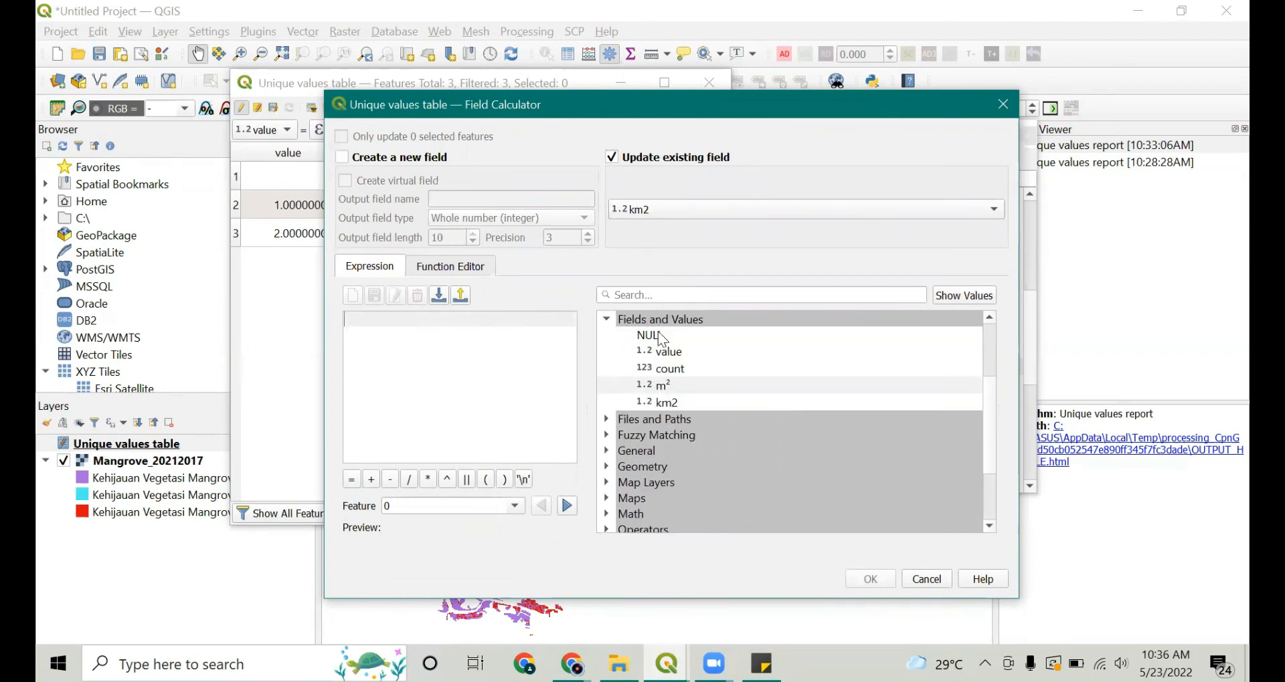
{"action": "double_click", "coordinate": [664, 386]}
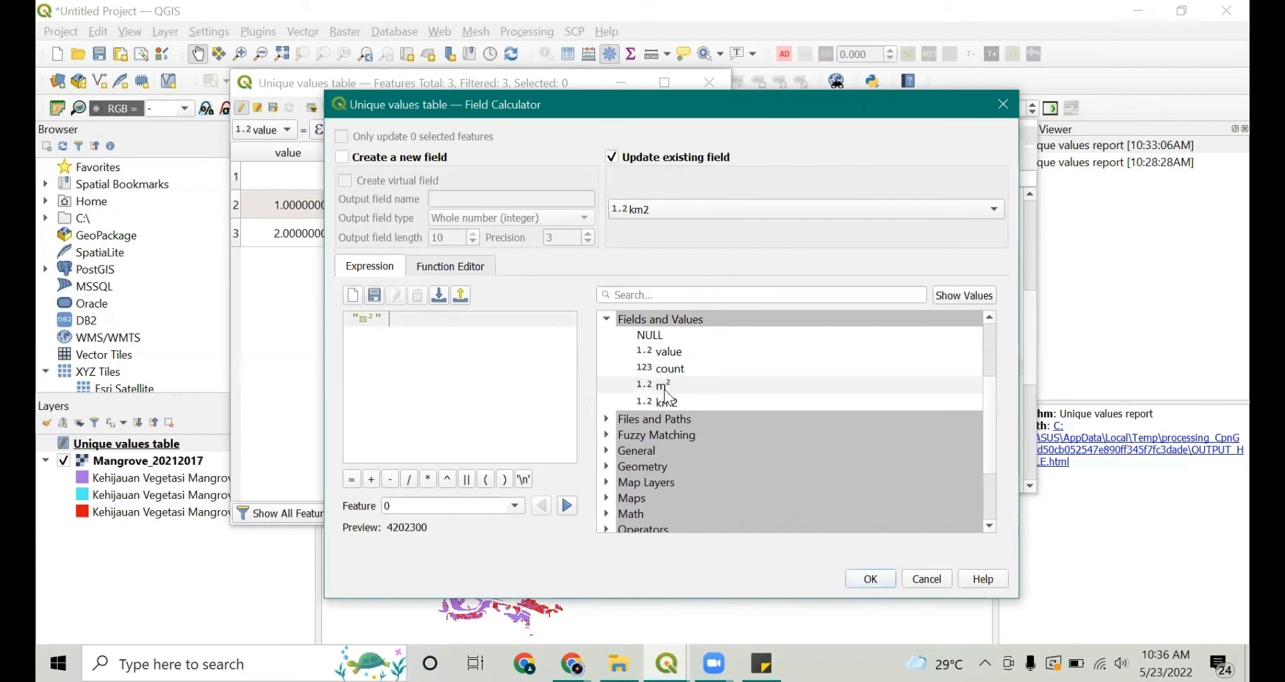
{"action": "left_click", "coordinate": [405, 486]}
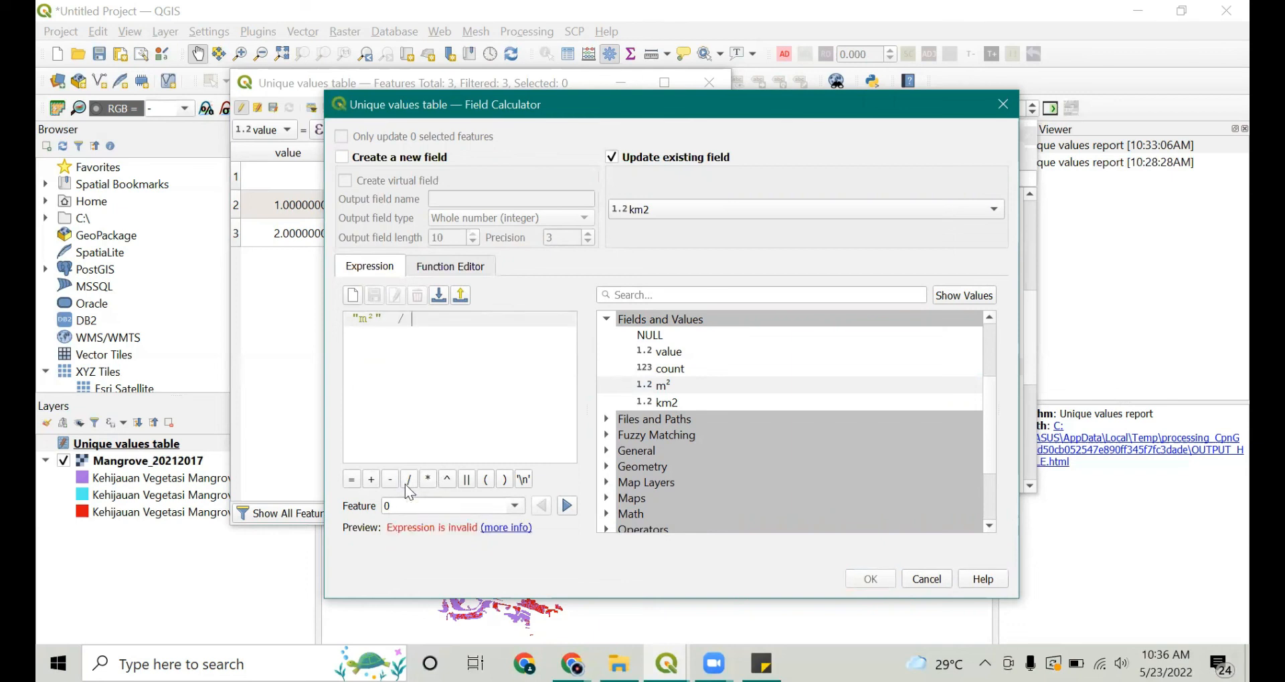
{"action": "type", "text": "1000000"}
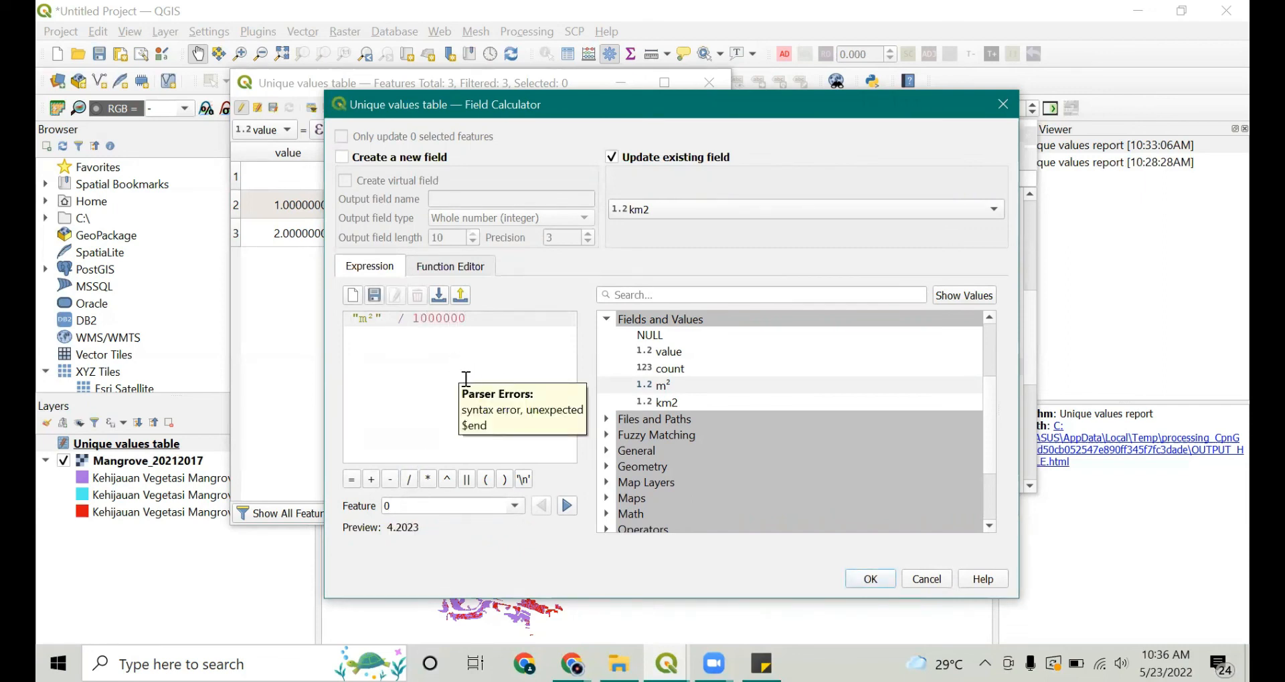
{"action": "key", "text": "Return"}
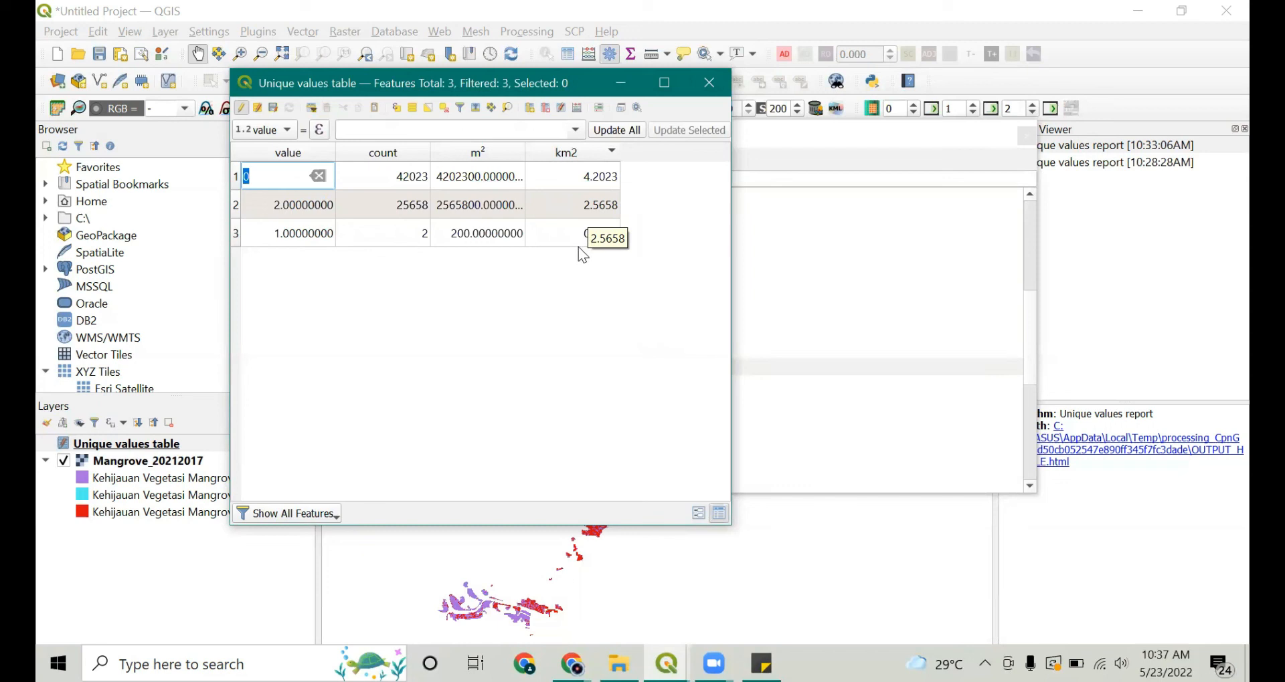
{"action": "key", "text": "Return"}
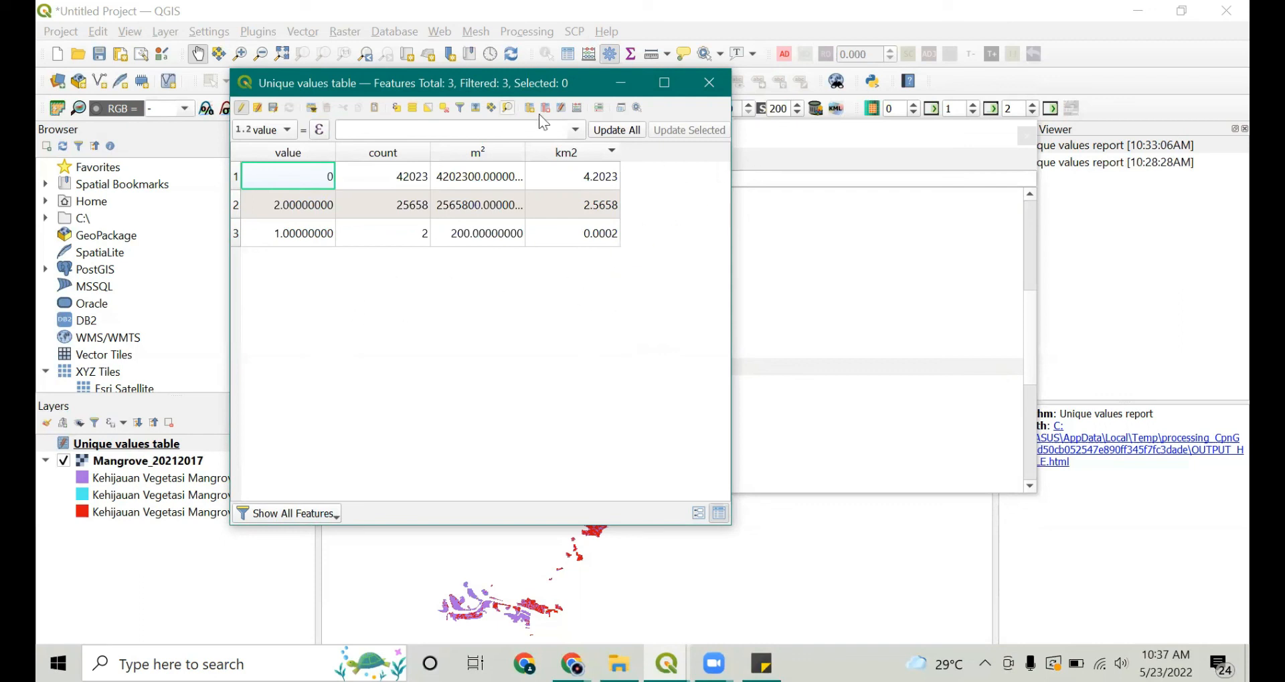
{"action": "left_click_drag", "start_coordinate": [546, 84], "coordinate": [536, 174]}
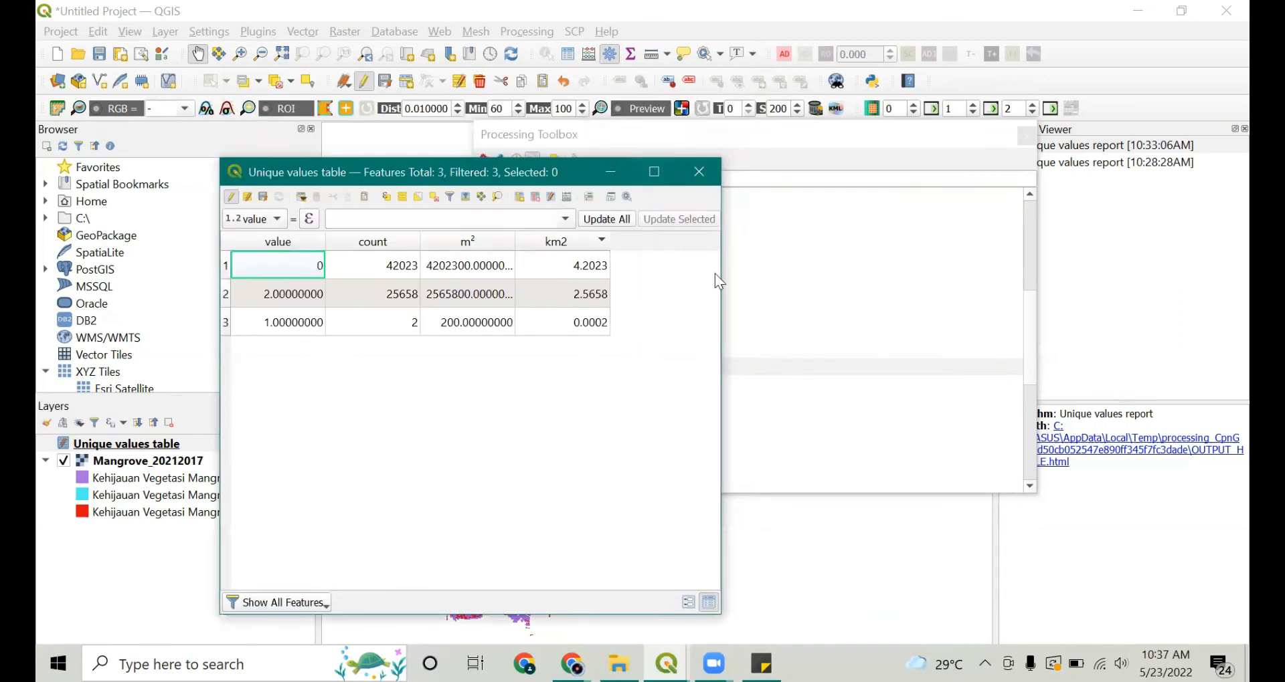
{"action": "left_click", "coordinate": [699, 174]}
- Export the Unique values table layer as a Comma Separated Value file named Nilai Kehijauan Mangrove in the UTS 2 folder, and close the Processing Toolbox
{"action": "left_click", "coordinate": [238, 445]}
{"action": "right_click", "coordinate": [239, 450]}
{"action": "mouse_move", "coordinate": [323, 392]}
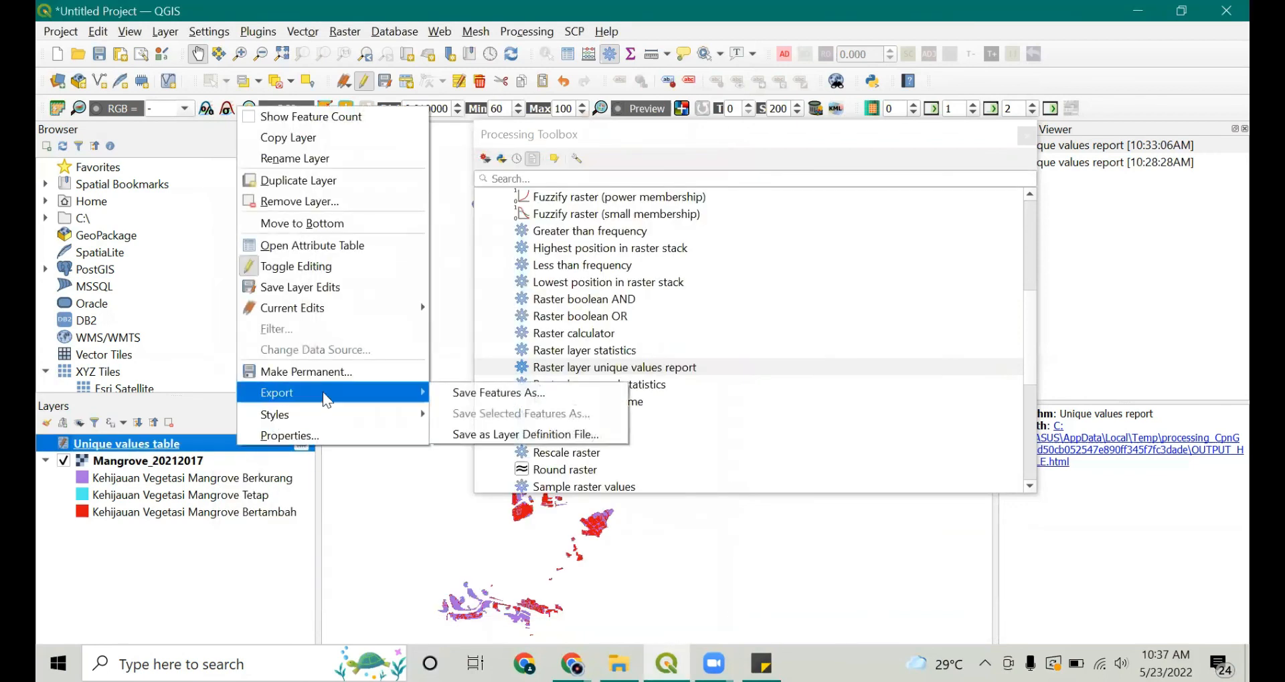
{"action": "left_click", "coordinate": [502, 393]}
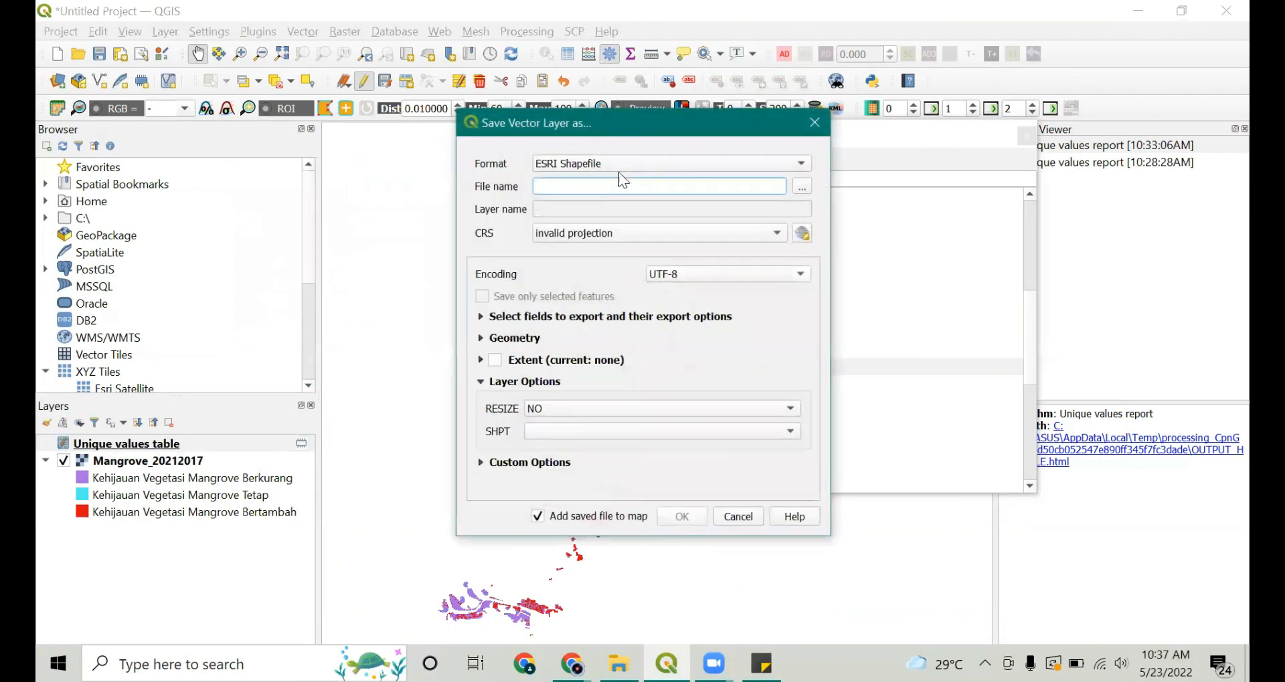
{"action": "left_click", "coordinate": [623, 167]}
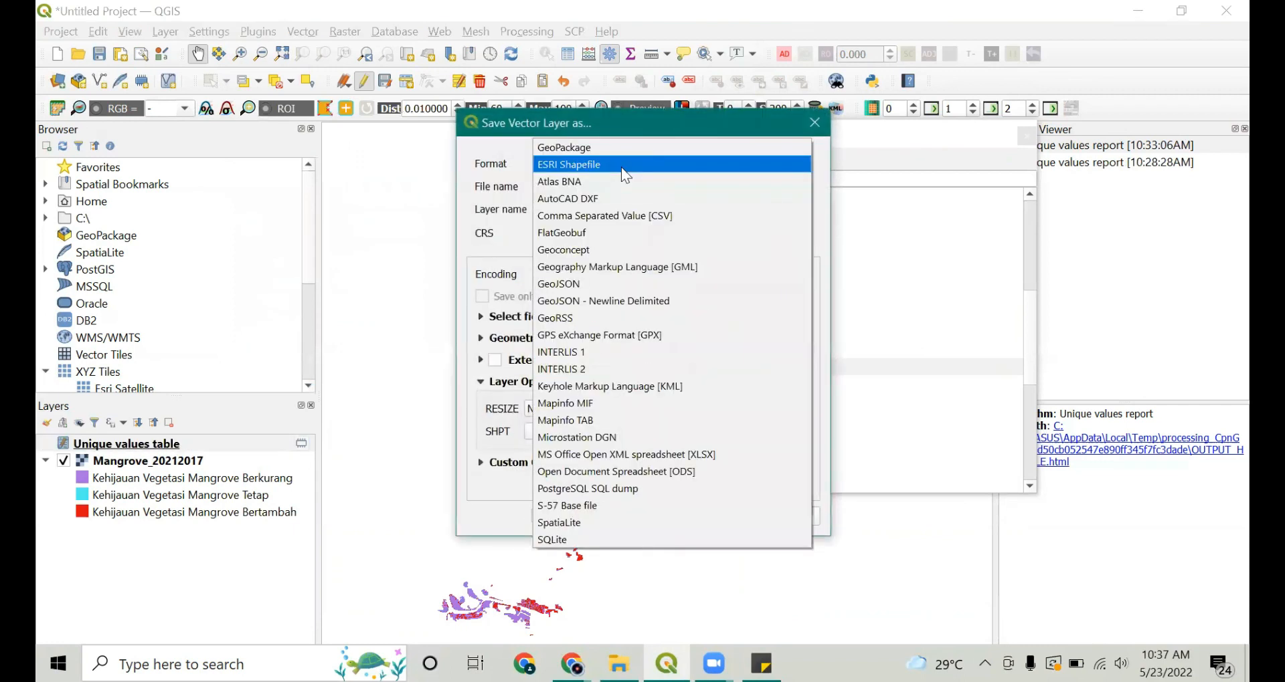
{"action": "left_click", "coordinate": [625, 217]}
{"action": "left_click", "coordinate": [750, 187]}
{"action": "left_click", "coordinate": [800, 188]}
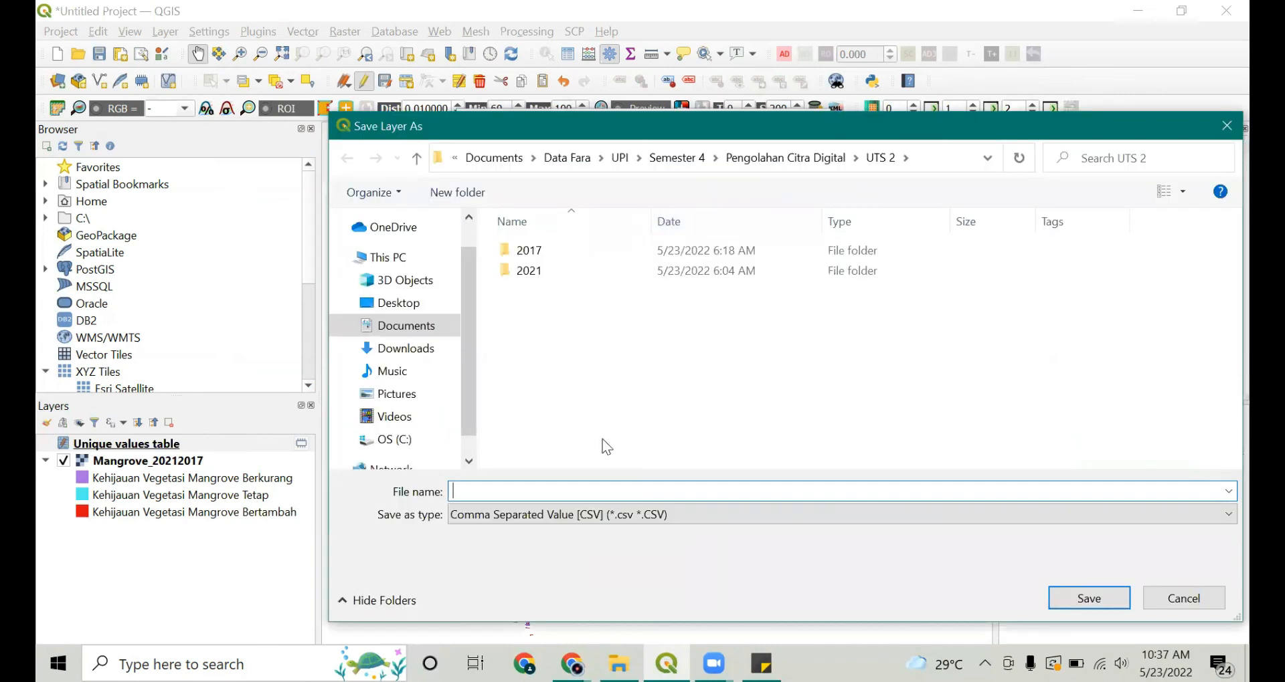
{"action": "type", "text": "Nilai Kehijauan Mangrove"}
{"action": "left_click", "coordinate": [1087, 600]}
{"action": "left_click", "coordinate": [694, 519]}
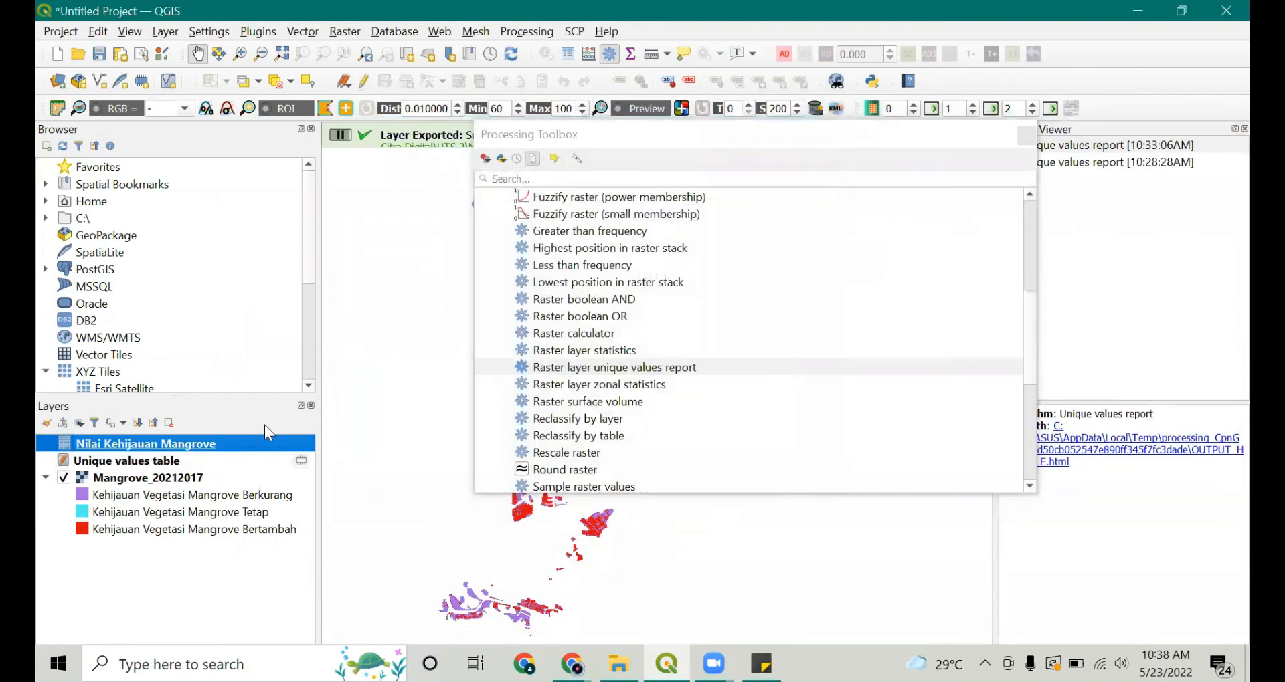
{"action": "left_click", "coordinate": [1026, 137]}
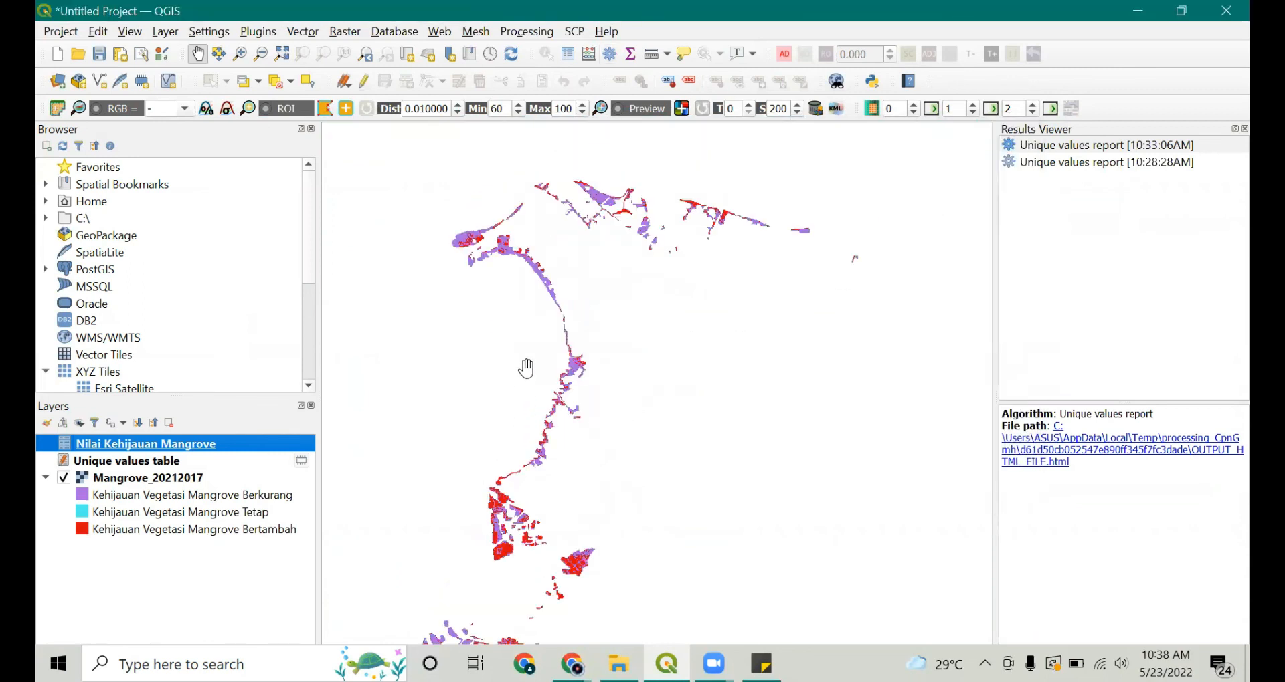
- Examine the class values, colours and labels in the symbology of the Mangrove_20212017 layer
{"action": "left_click_drag", "start_coordinate": [645, 399], "coordinate": [643, 382]}
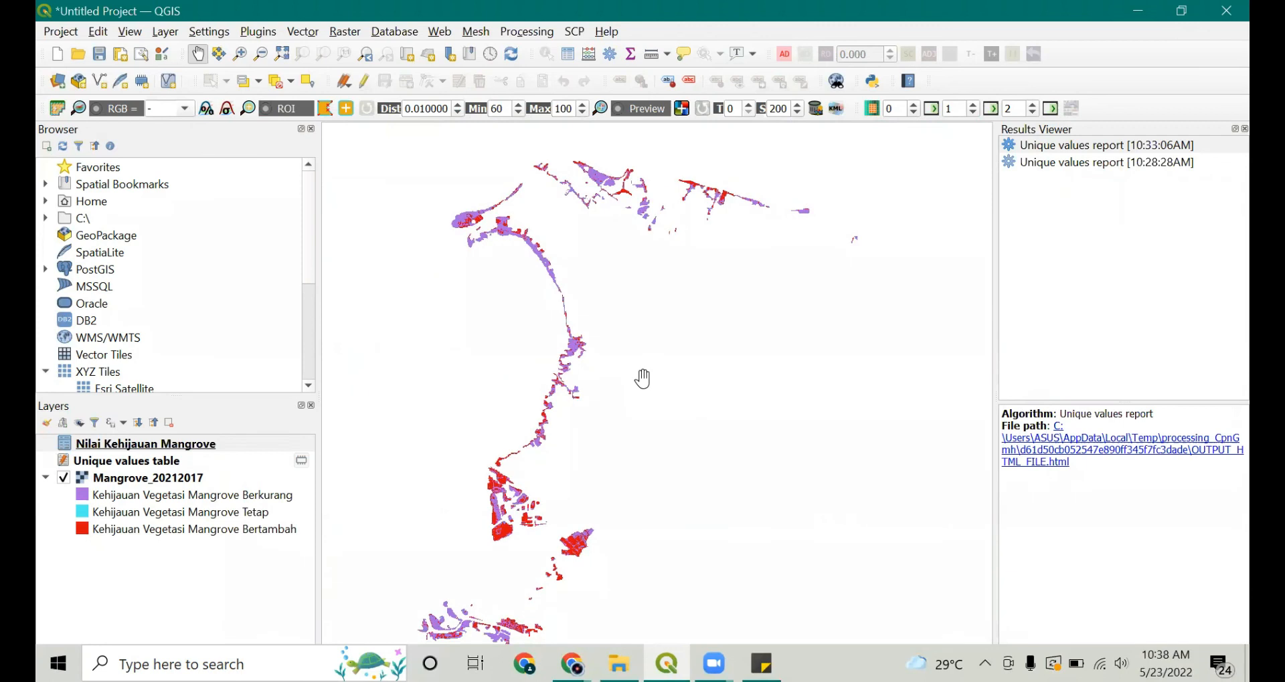
{"action": "right_click", "coordinate": [162, 476]}
{"action": "left_click", "coordinate": [181, 467]}
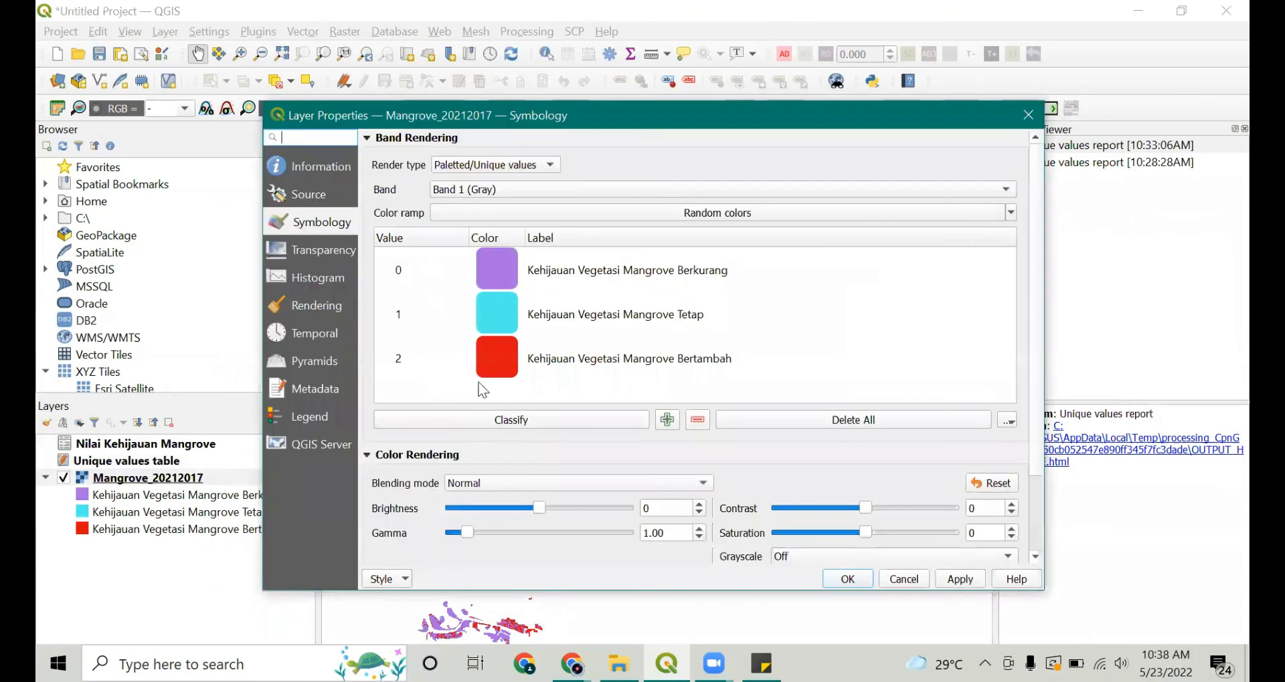
{"action": "left_click", "coordinate": [1031, 120]}
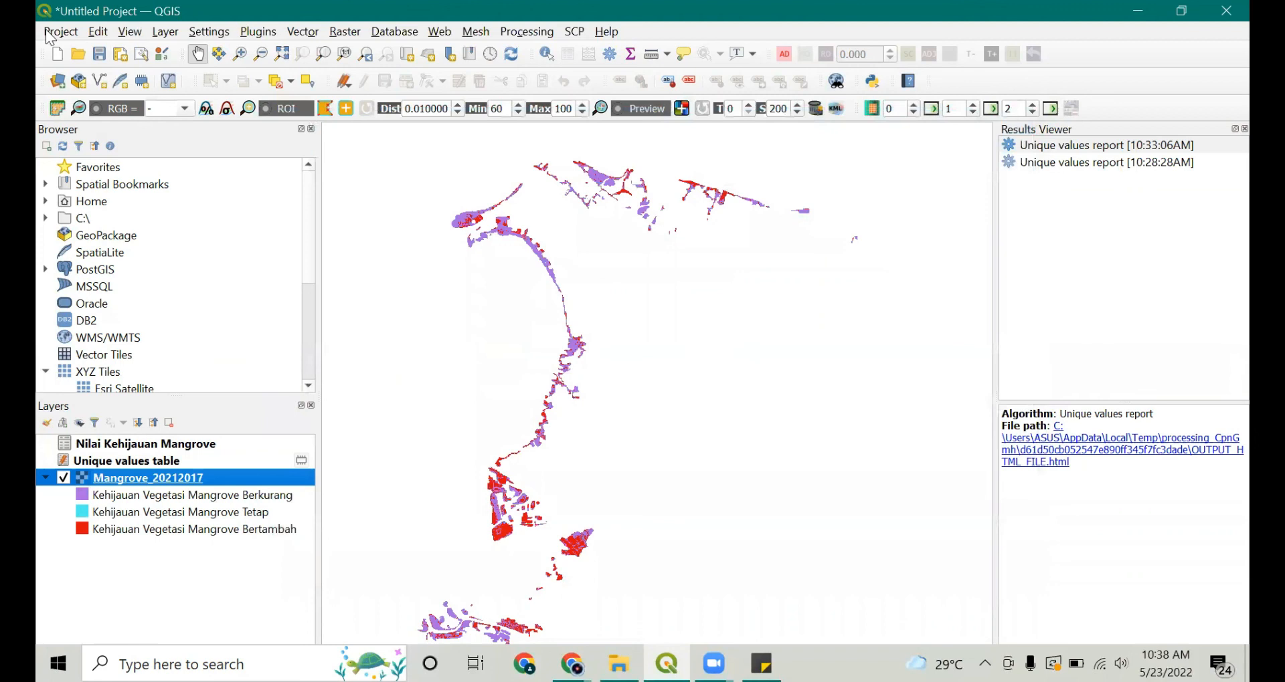
{"action": "left_click_drag", "start_coordinate": [743, 447], "coordinate": [745, 438]}
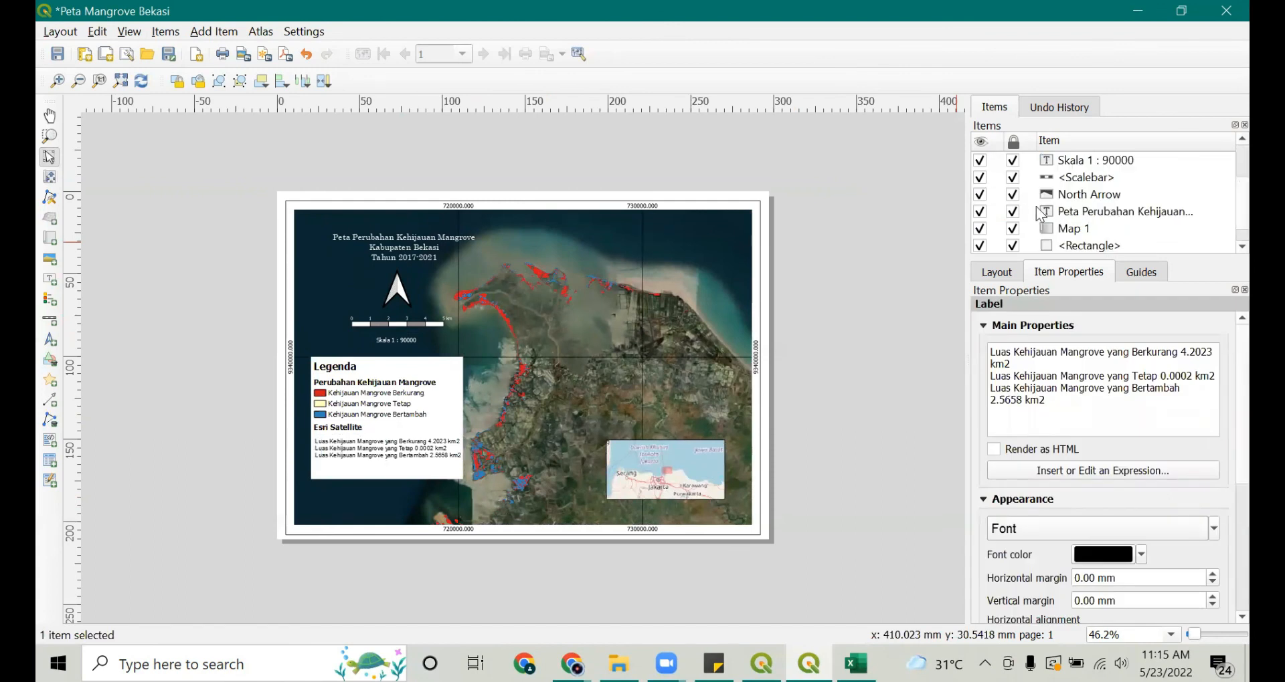
- In the Peta Mangrove Bekasi layout, shift the title, north arrow, scale bar and scale text about 10 mm left to centre them above the legend, locking the title
{"action": "left_click_drag", "start_coordinate": [403, 247], "coordinate": [387, 246]}
{"action": "left_click", "coordinate": [1012, 211]}
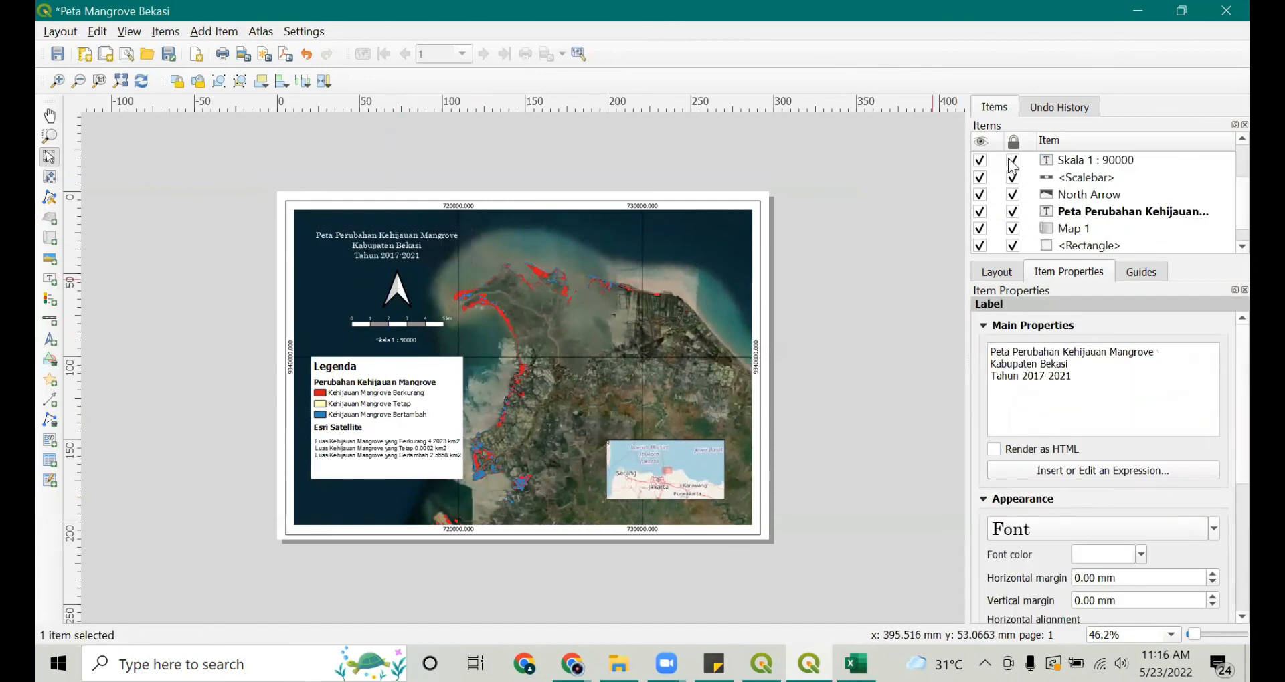
{"action": "left_click", "coordinate": [395, 293]}
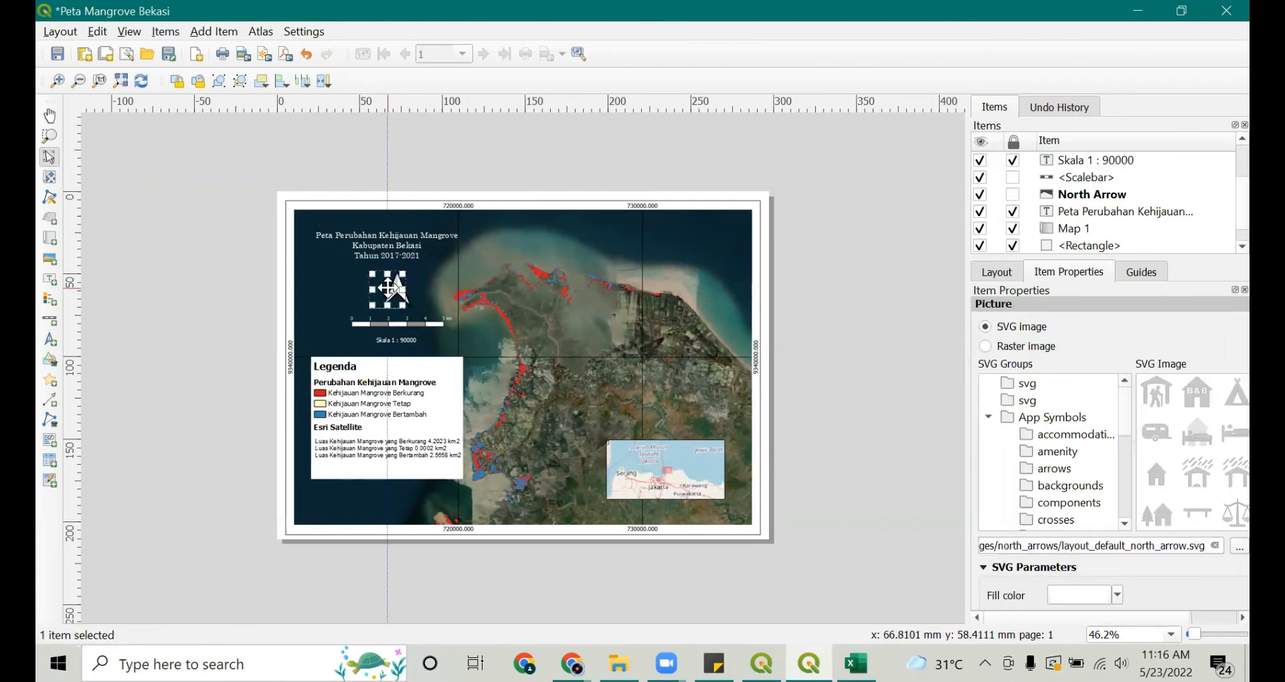
{"action": "left_click", "coordinate": [402, 322]}
{"action": "left_click", "coordinate": [404, 339]}
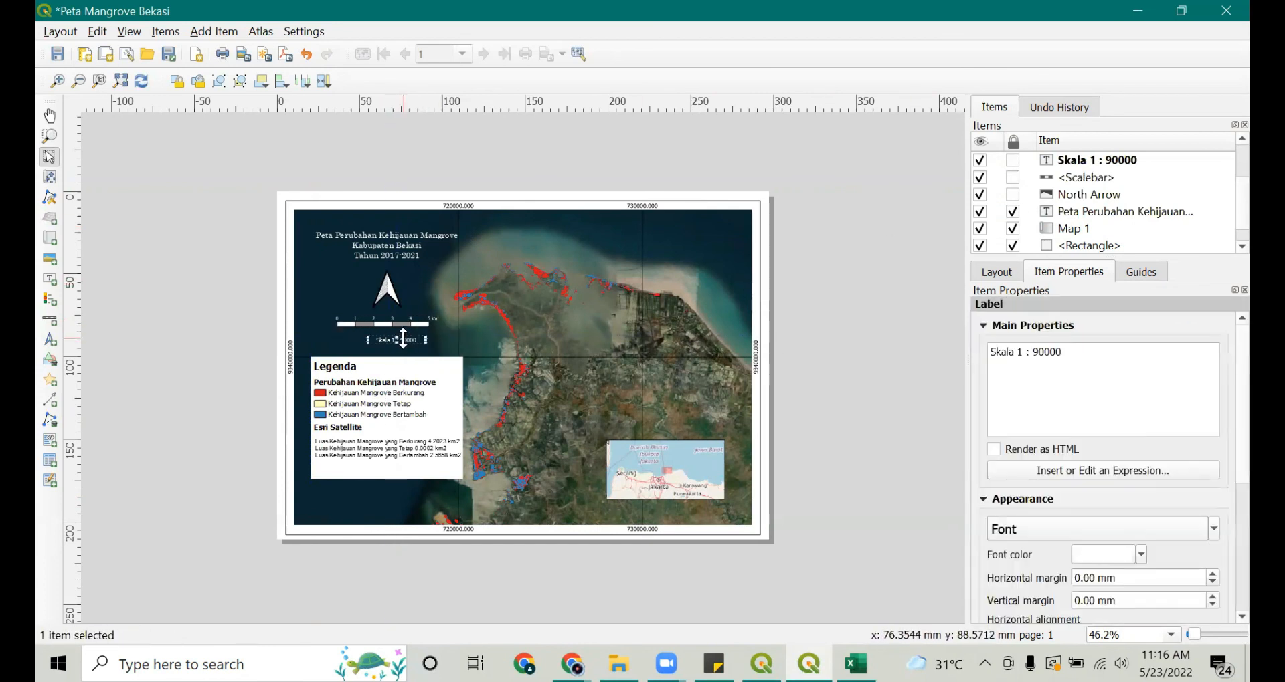
{"action": "left_click", "coordinate": [1071, 228]}
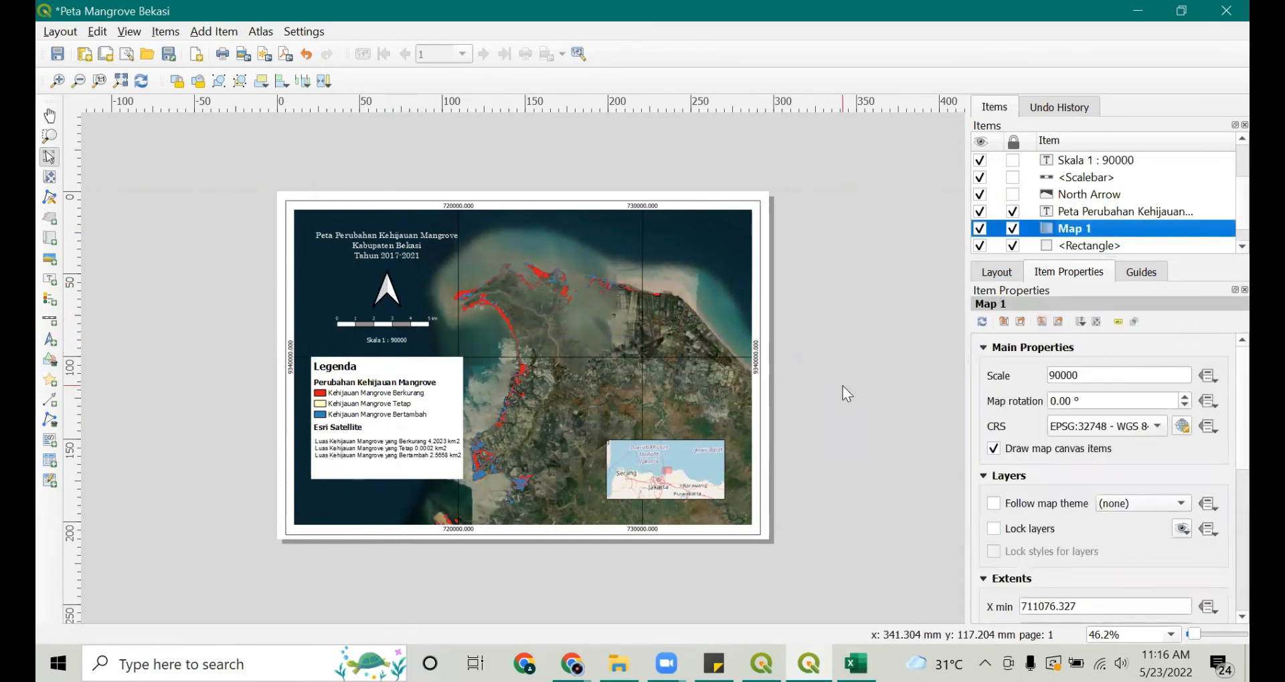